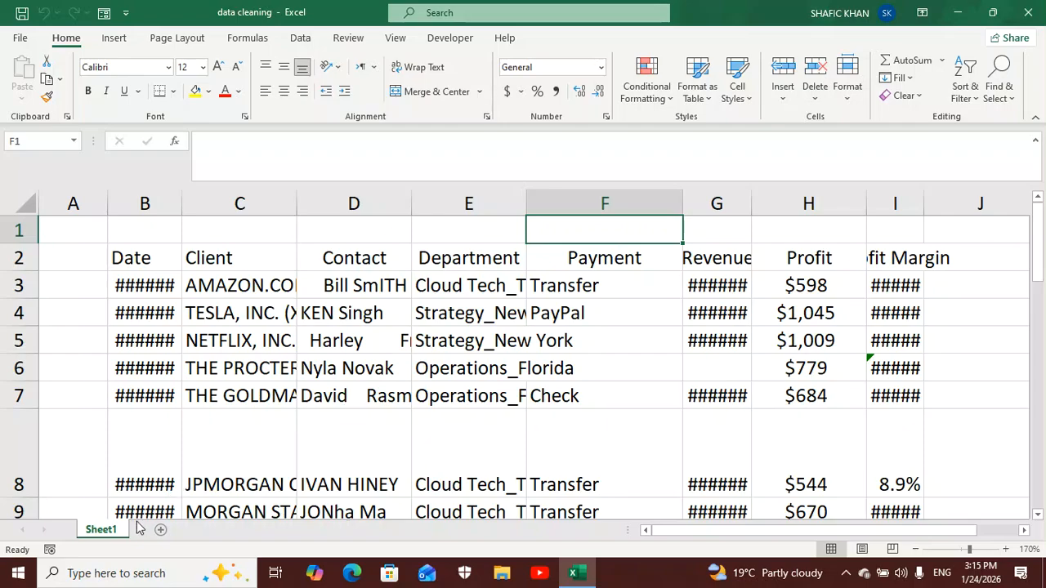
- Duplicate Sheet1 within the workbook, placing the copy directly after the original
drag(103, 535, 162, 531)
click(102, 531)
click(166, 531)
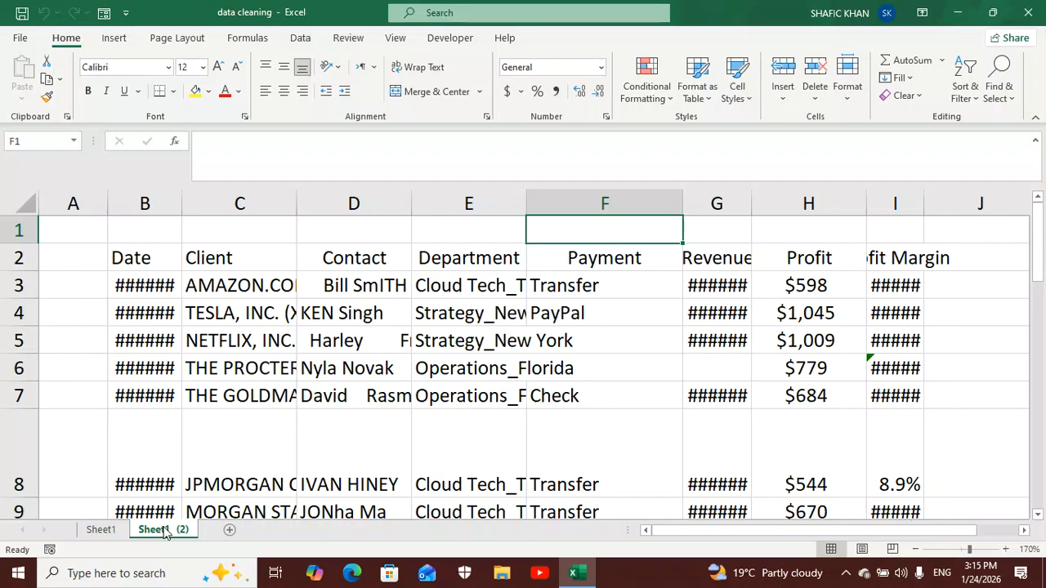
- Rename the duplicated worksheet as Sheet 2 and return to Sheet1
right_click(166, 532)
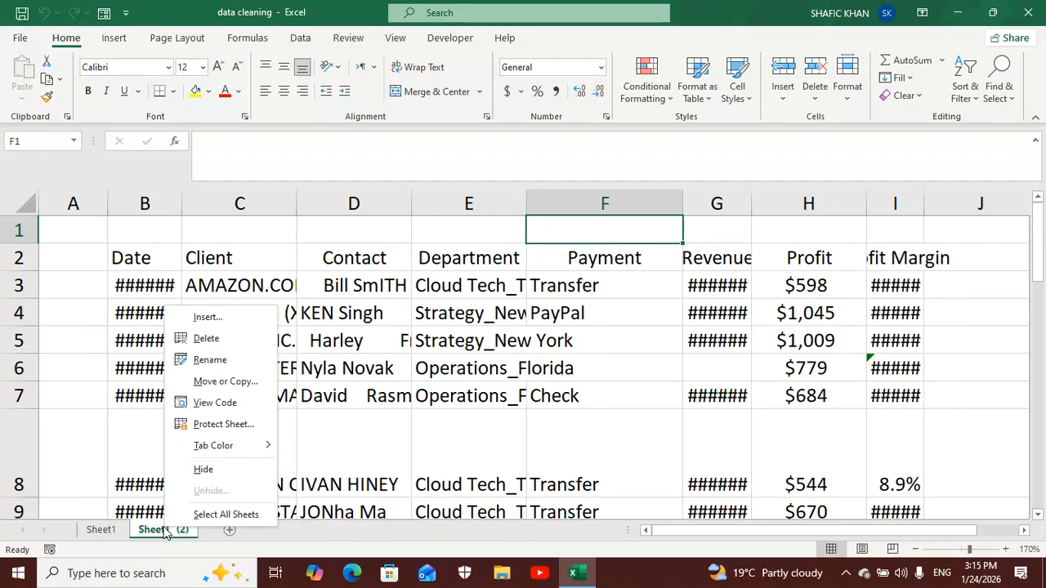
click(205, 360)
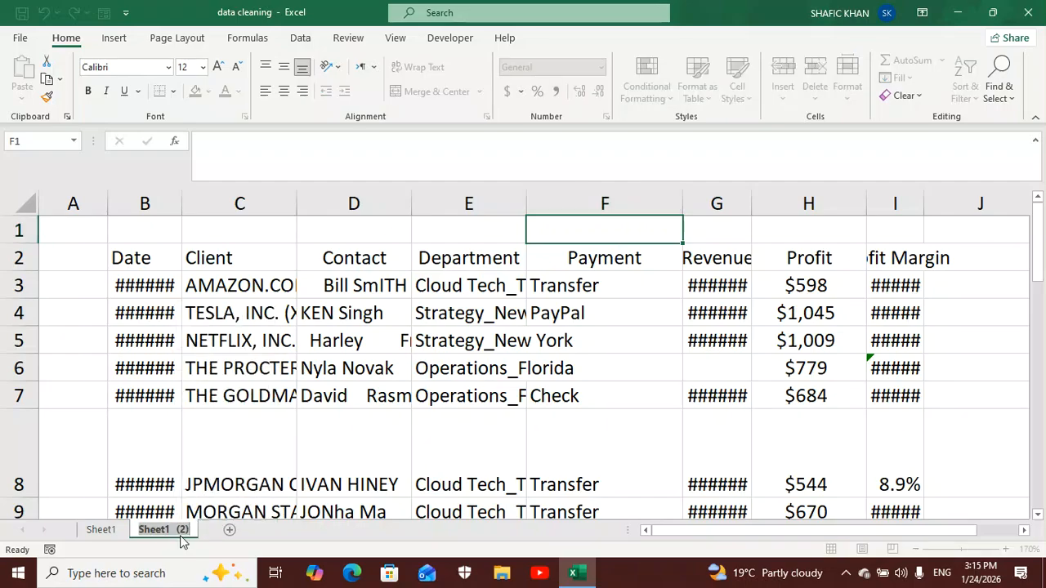
click(181, 530)
key(BackSpace)
key(BackSpace)
key(BackSpace)
key(Delete)
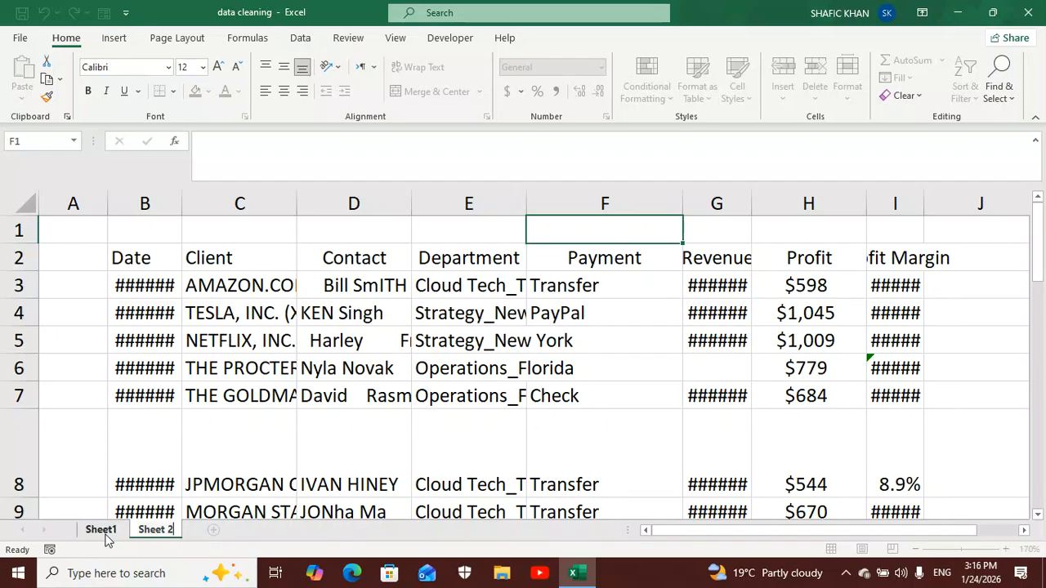
click(100, 533)
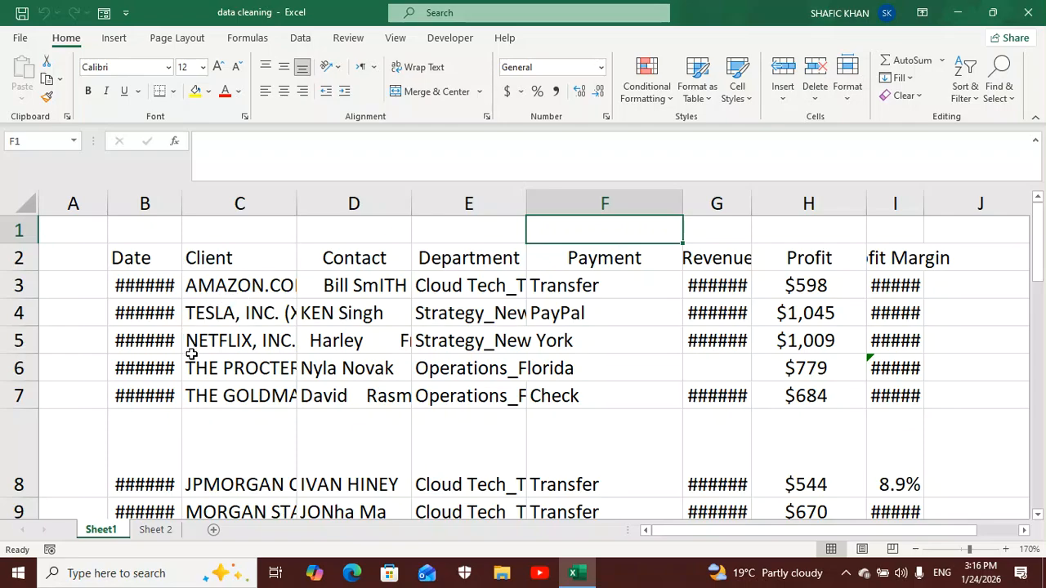
- On Sheet1, widen the Date column and autofit the Revenue and Profit Margin columns to fit their contents
scroll(191, 354, up, 3)
scroll(190, 354, up, 2)
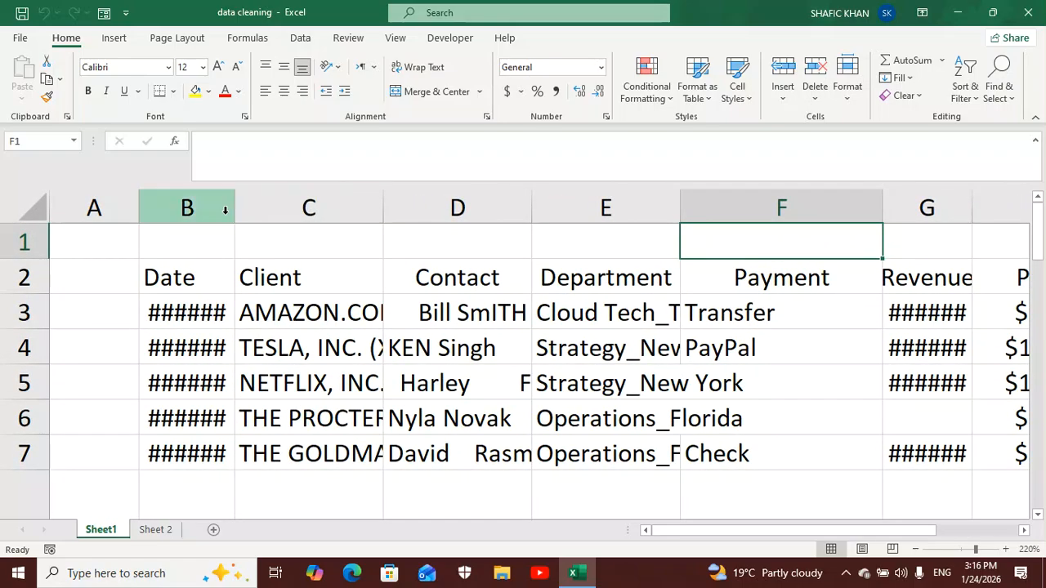
drag(233, 216, 287, 217)
drag(773, 530, 839, 532)
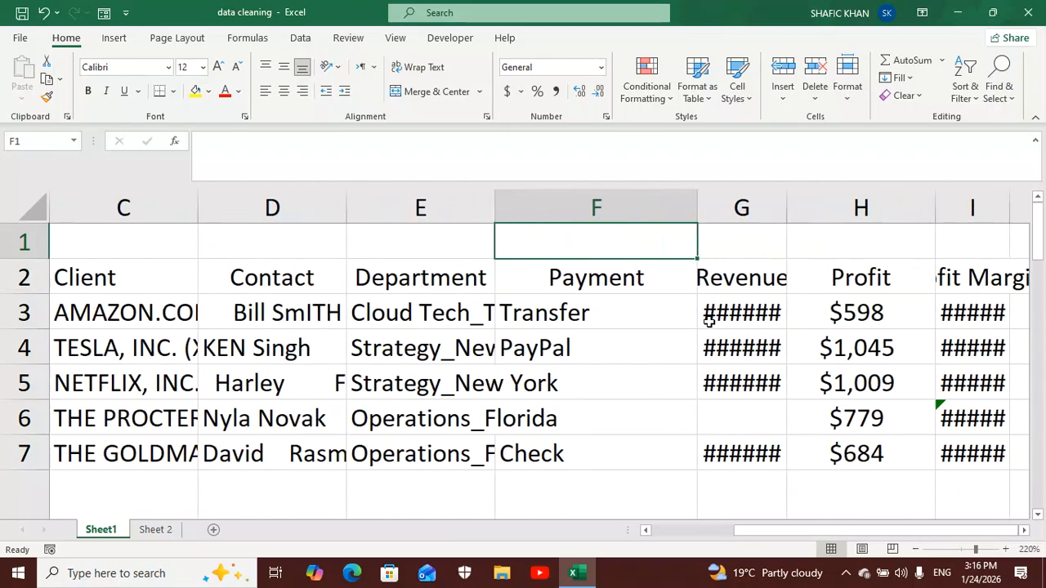
double_click(789, 214)
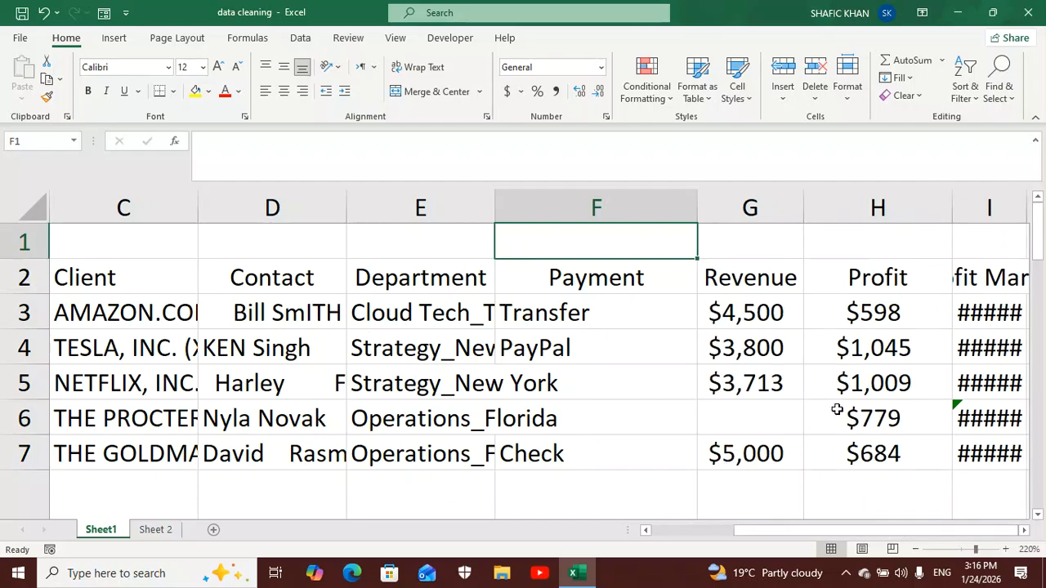
ctrl+scroll(821, 405, down, 1)
ctrl+scroll(821, 404, down, 1)
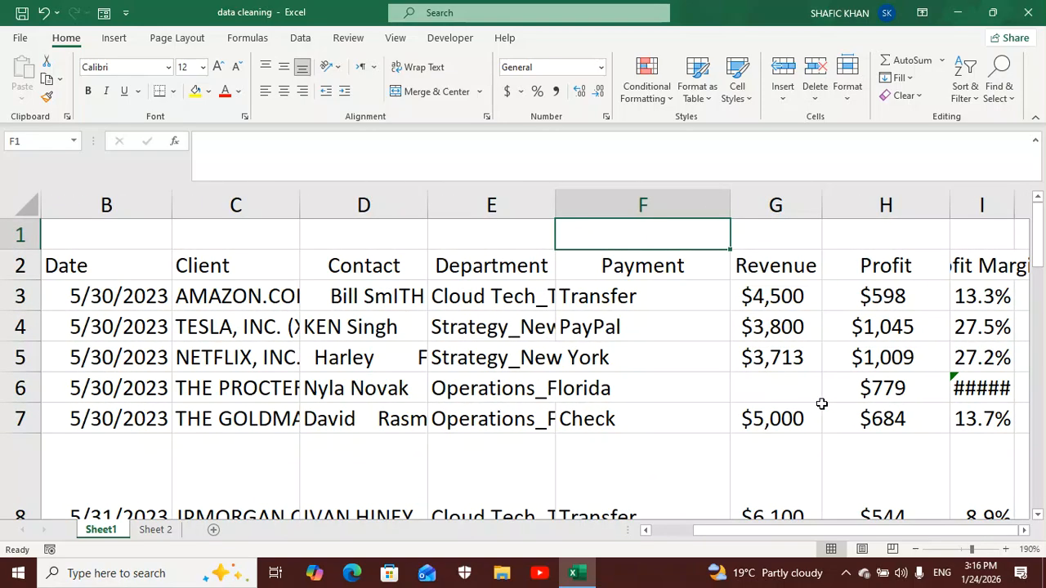
double_click(1011, 203)
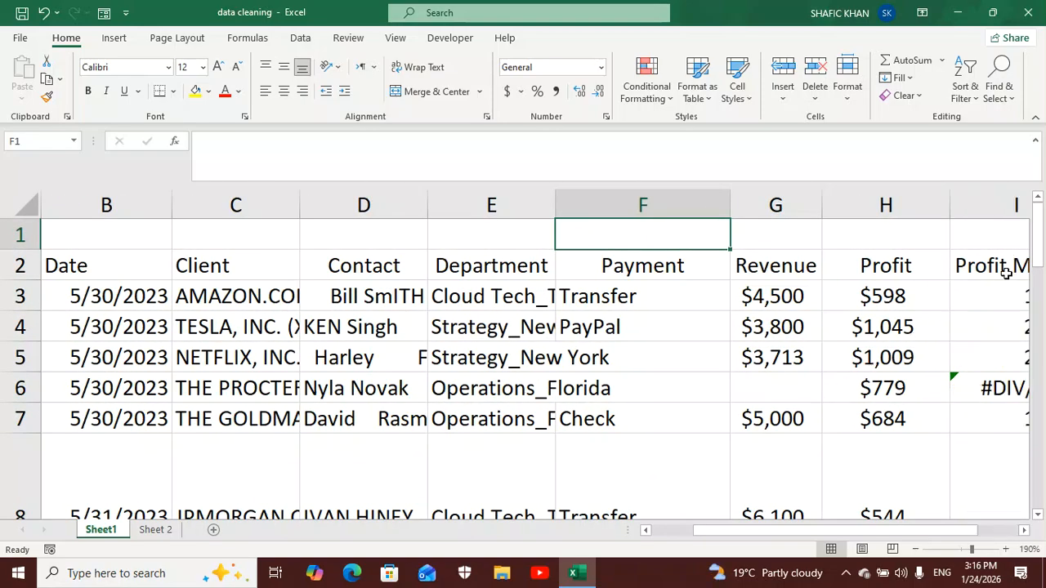
drag(952, 531, 876, 531)
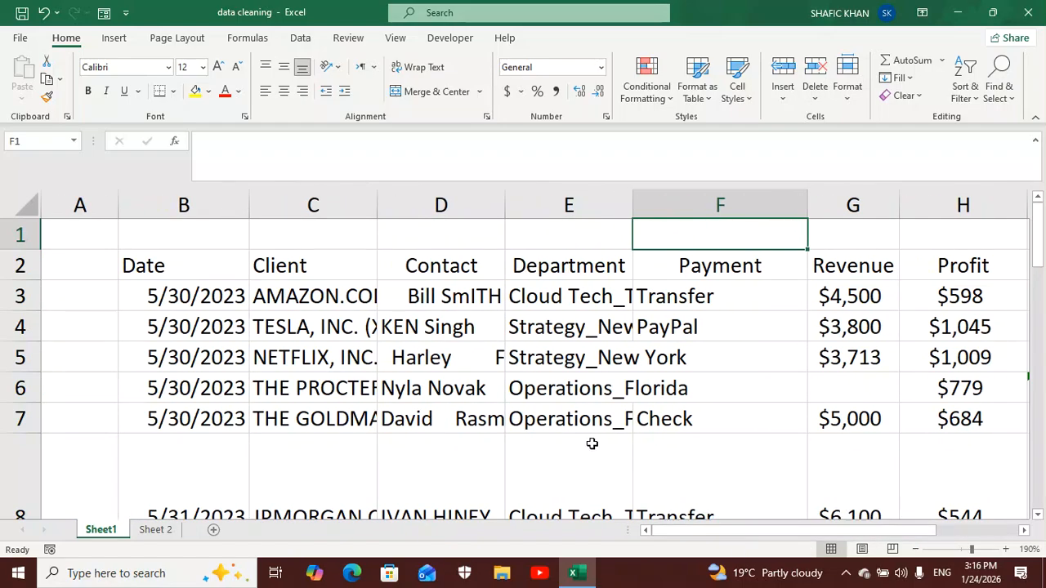
- On Sheet 2, autofit the row heights and column widths of the entire data table
click(156, 529)
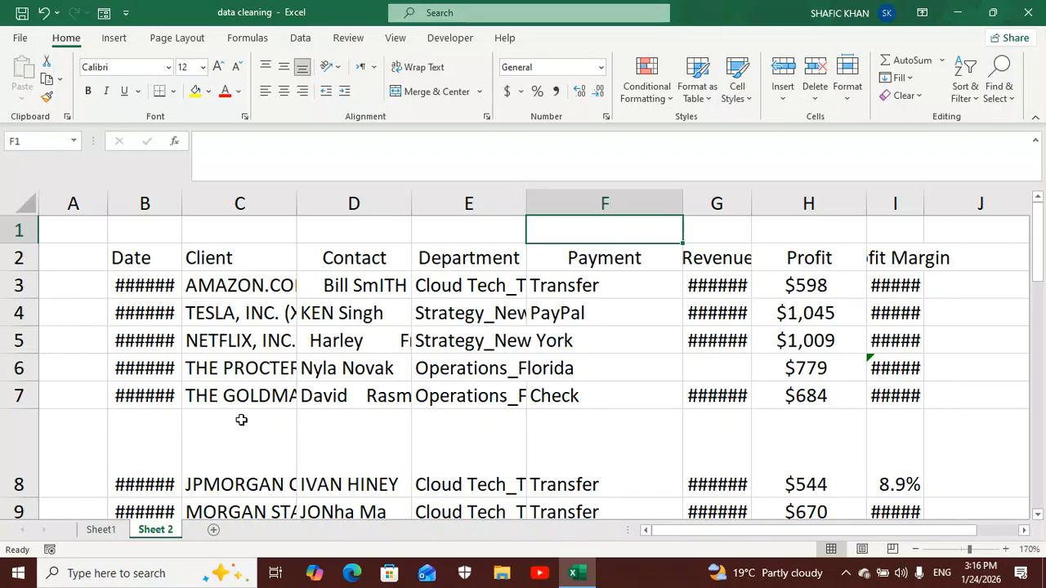
click(256, 389)
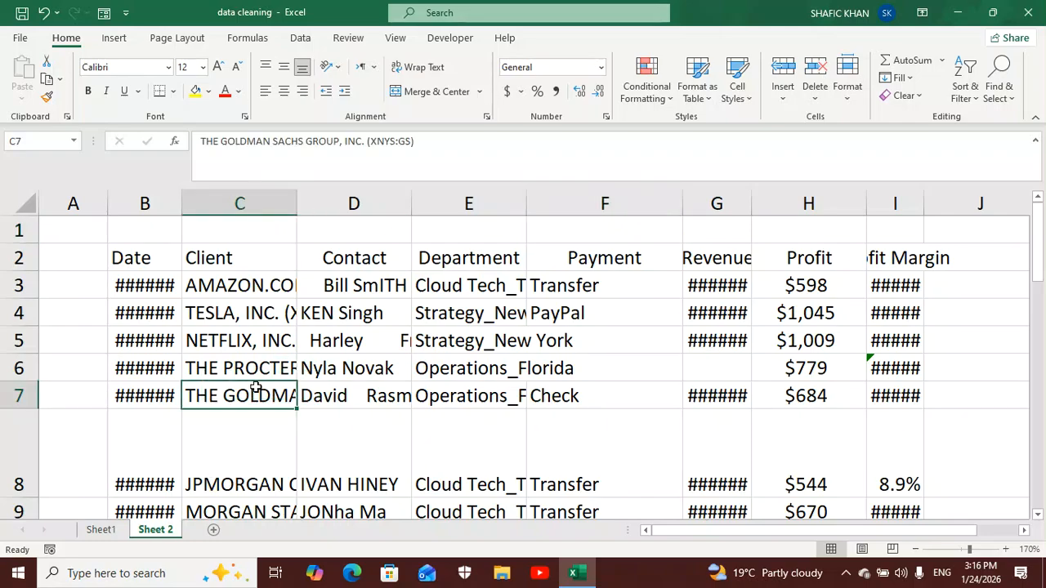
key(ctrl+a)
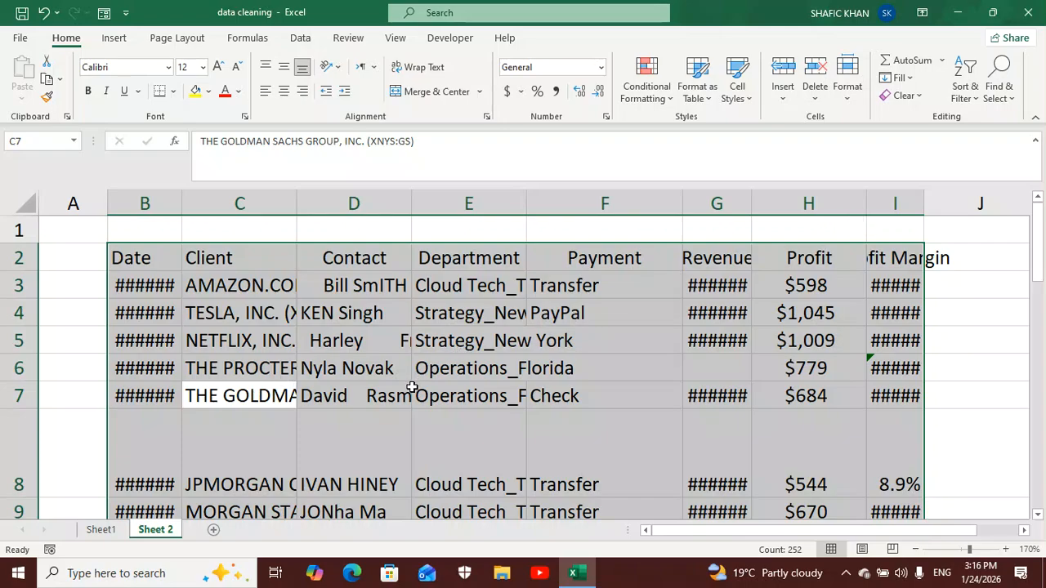
ctrl+scroll(412, 387, up, 1)
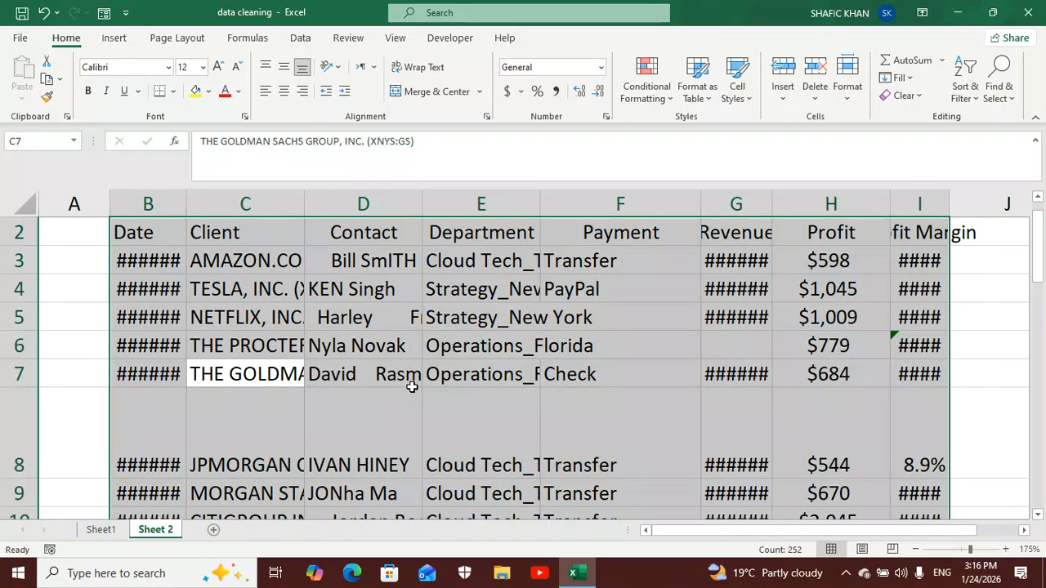
ctrl+scroll(412, 387, up, 1)
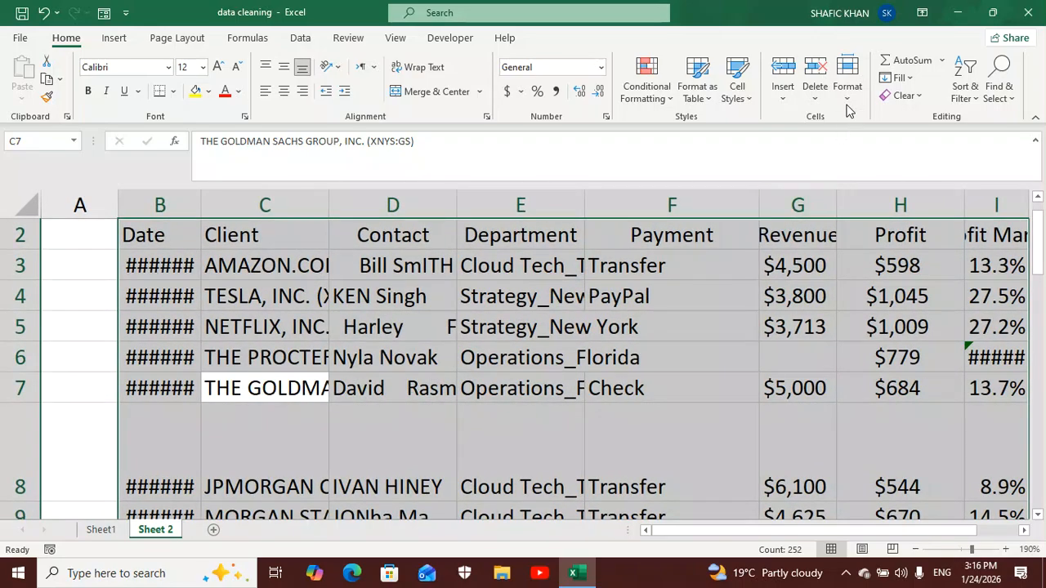
click(847, 102)
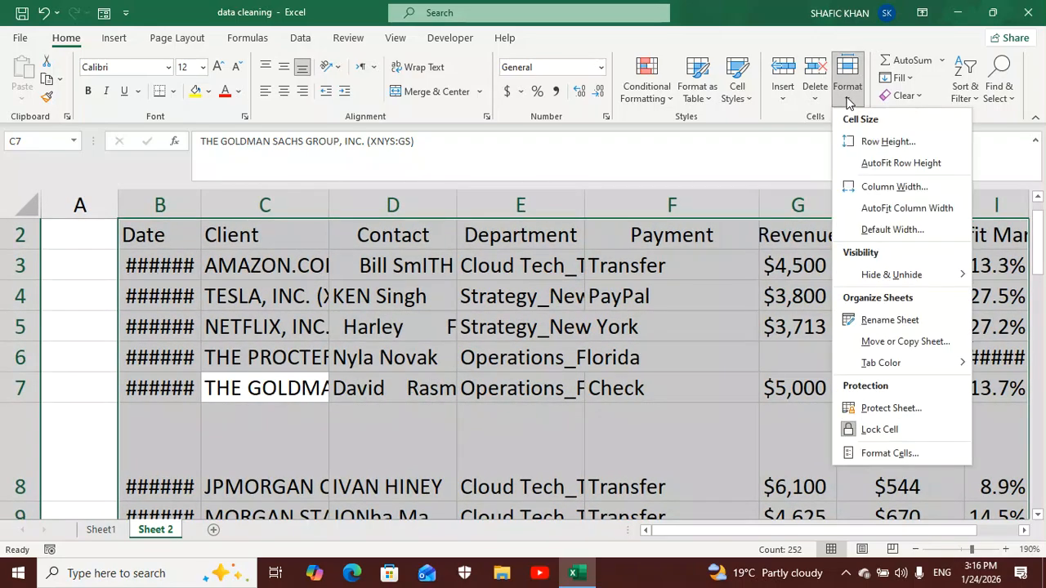
click(875, 166)
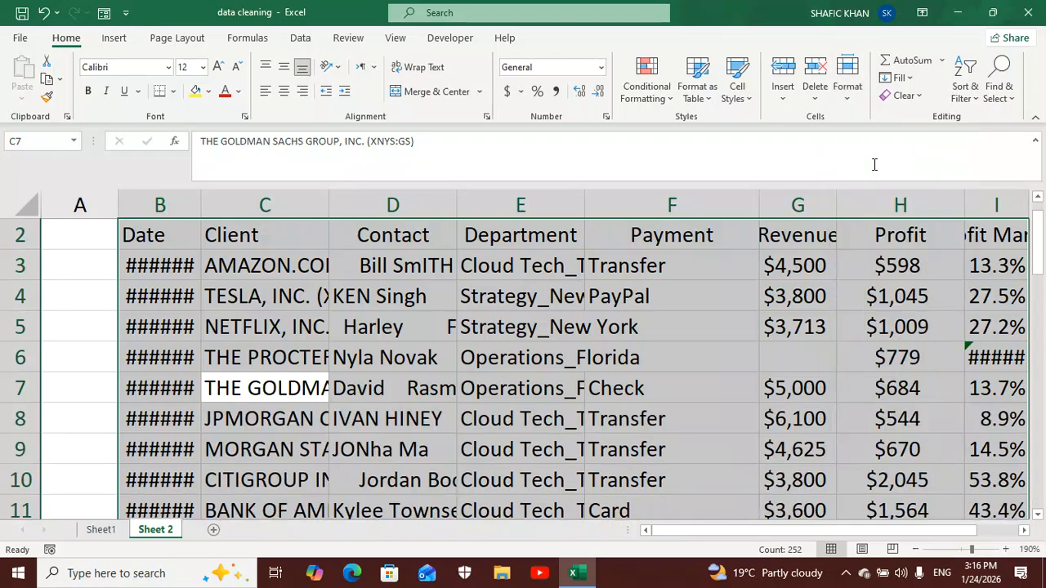
click(848, 101)
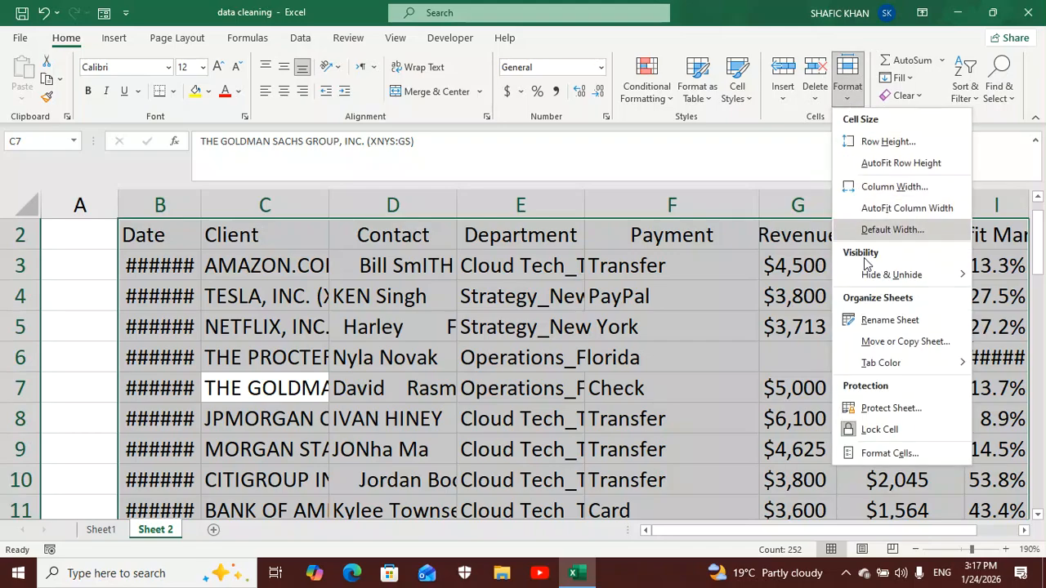
click(889, 209)
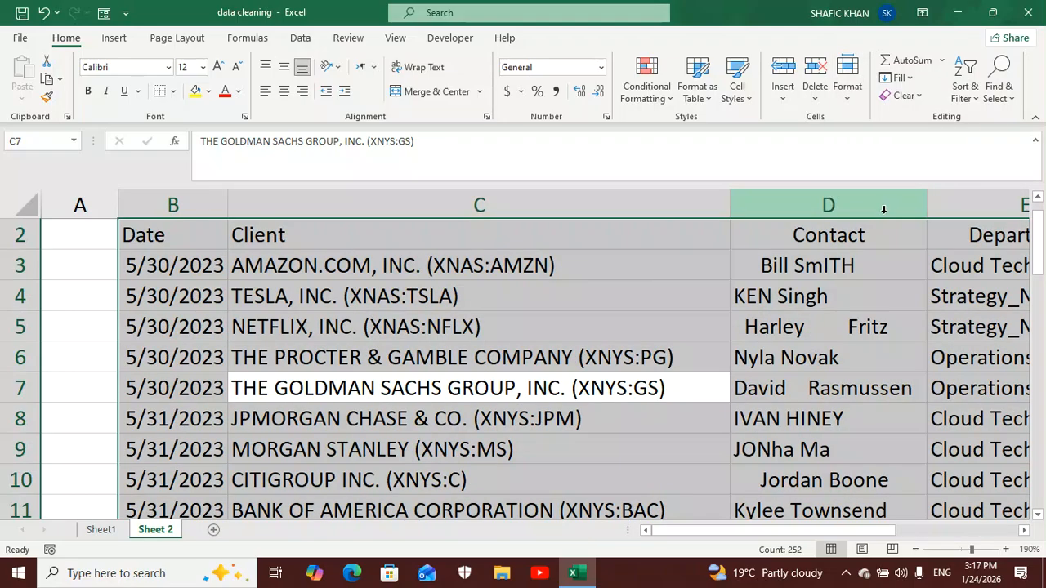
- Examine the Client column's company names and the ticker codes in parentheses that follow them
click(541, 322)
scroll(271, 357, down, 4)
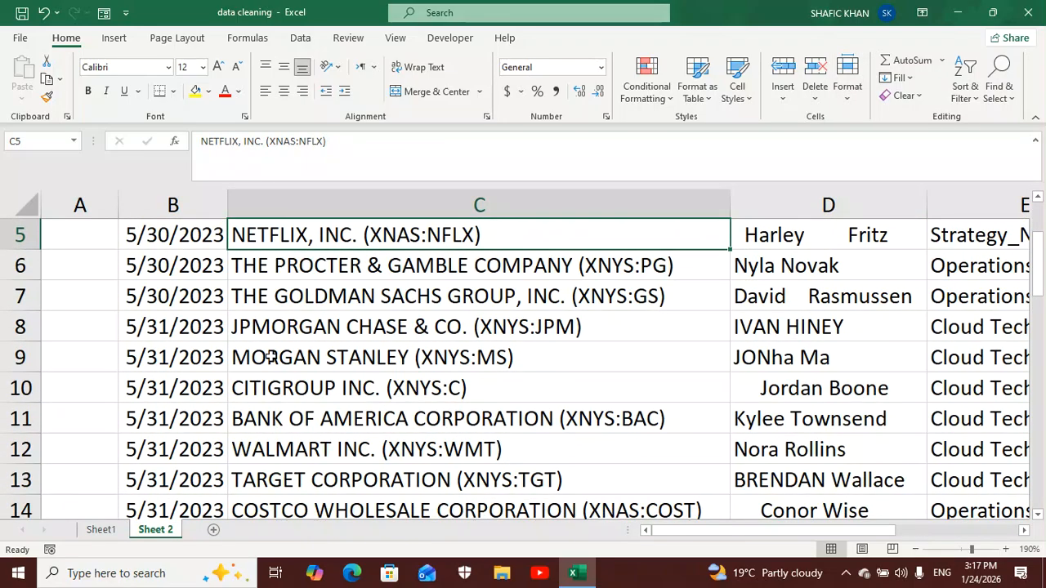
scroll(271, 357, up, 4)
scroll(270, 357, up, 1)
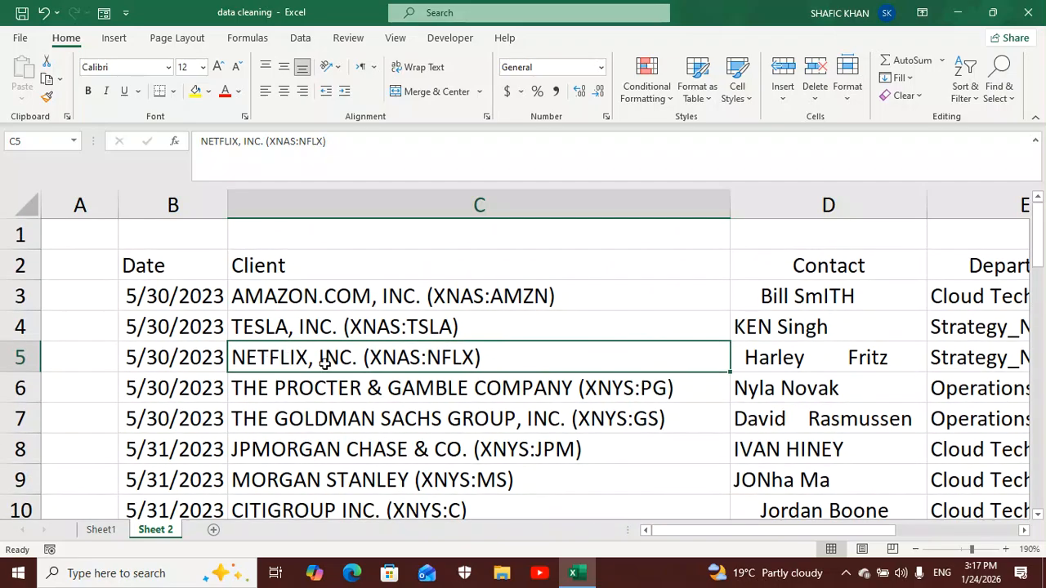
drag(696, 531, 661, 535)
click(445, 266)
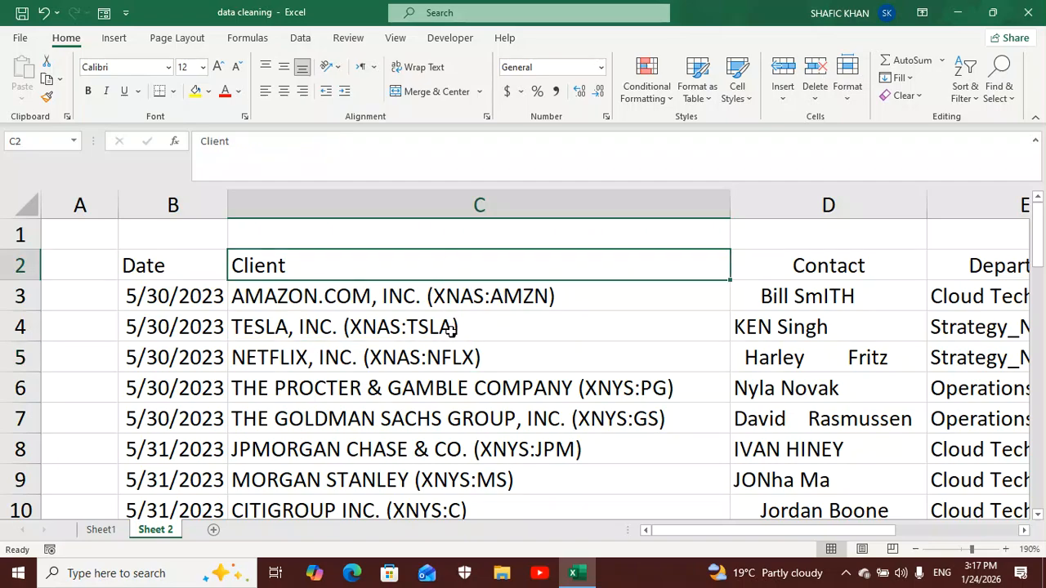
click(450, 365)
scroll(450, 365, down, 2)
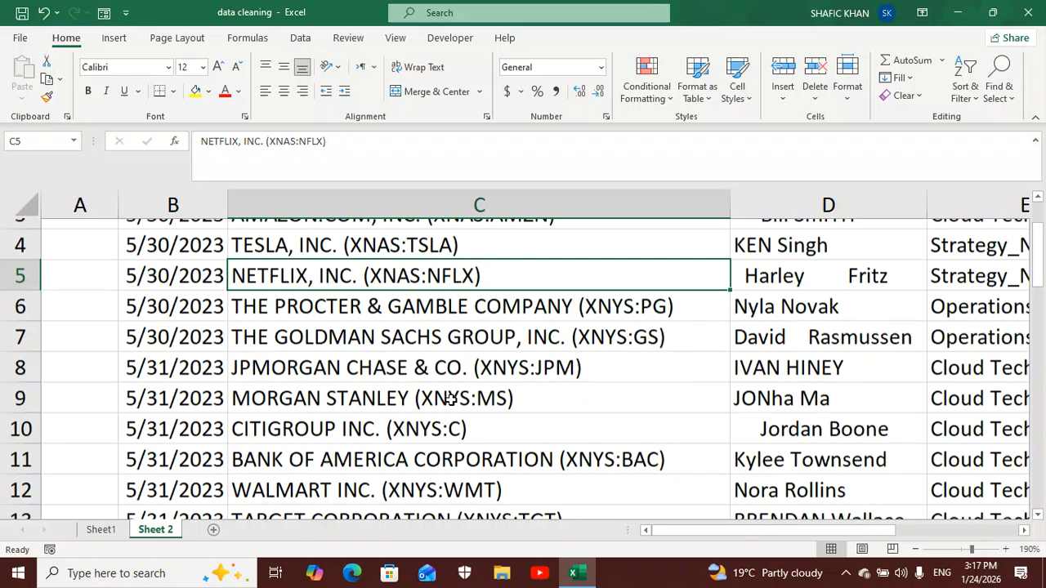
scroll(446, 415, up, 2)
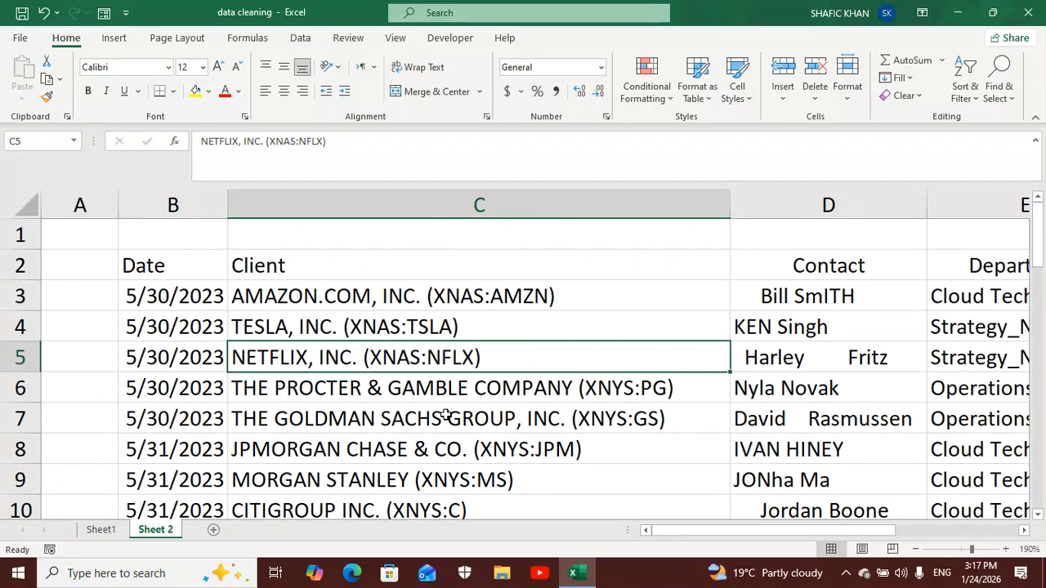
click(424, 303)
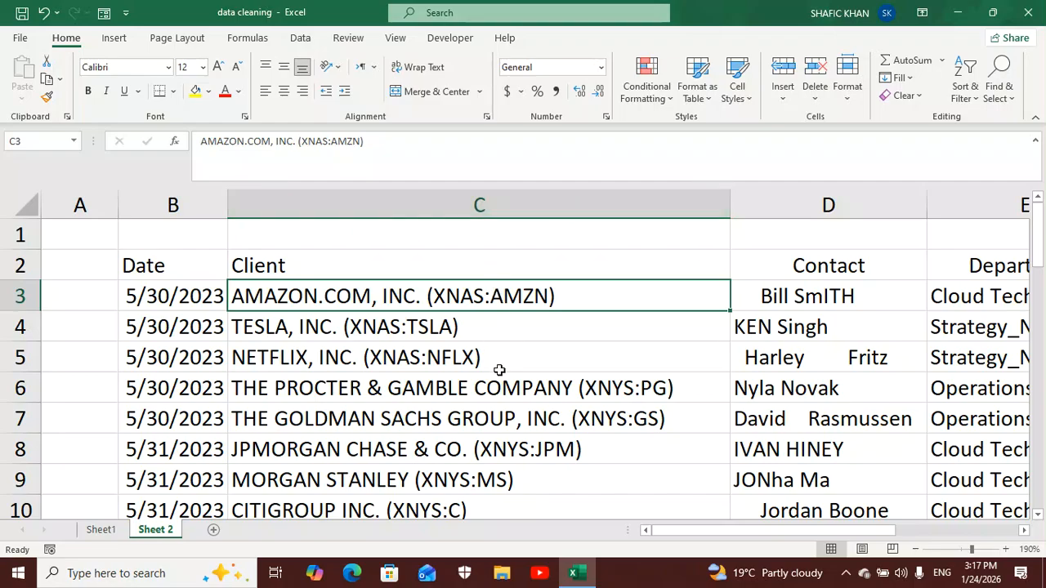
scroll(499, 369, down, 5)
scroll(496, 367, up, 5)
- Remove all parenthesised ticker codes from the Client column by replacing every (*) with nothing
click(484, 204)
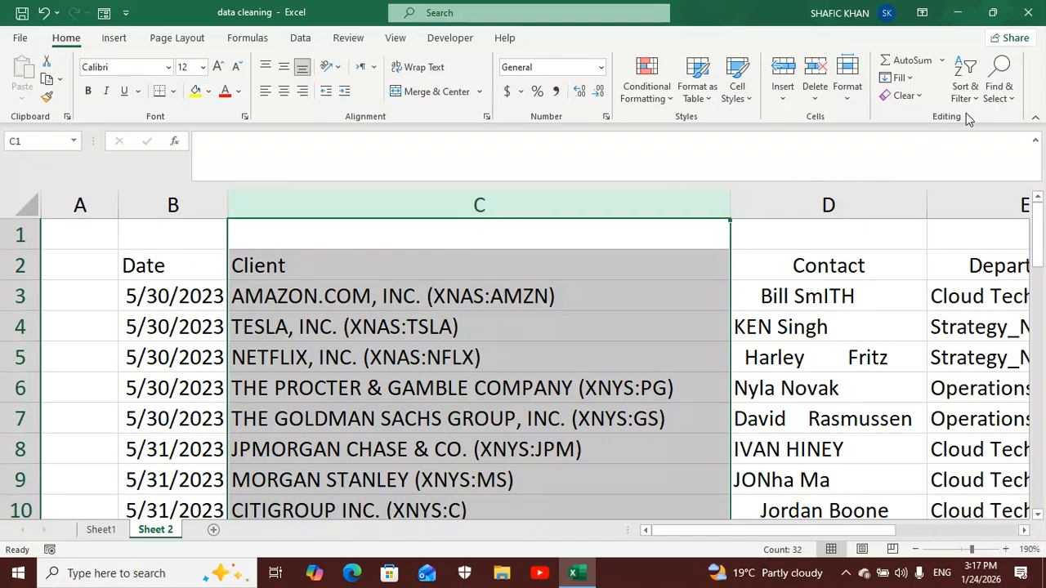
click(995, 99)
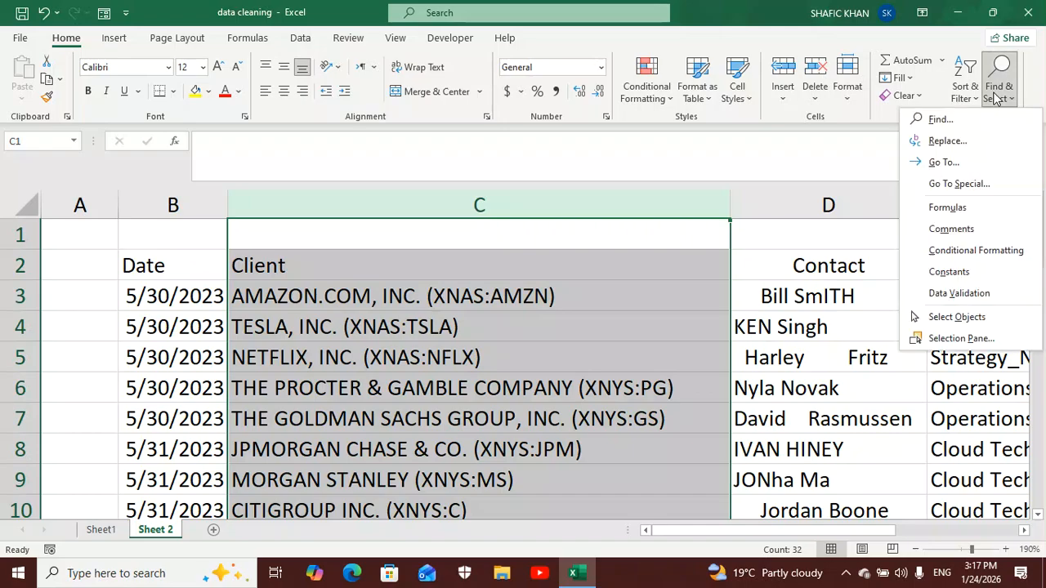
click(949, 141)
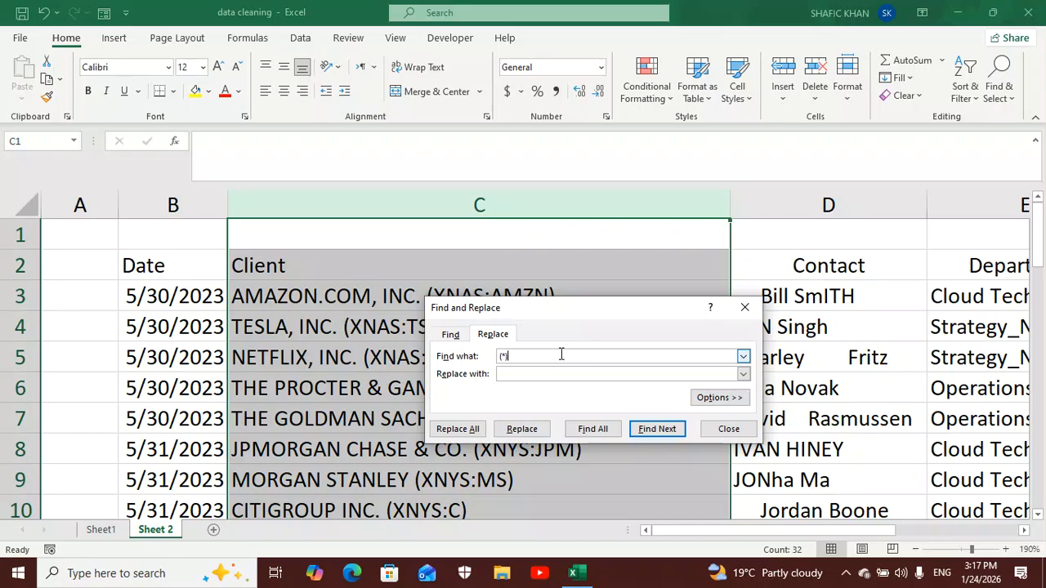
click(506, 372)
click(456, 429)
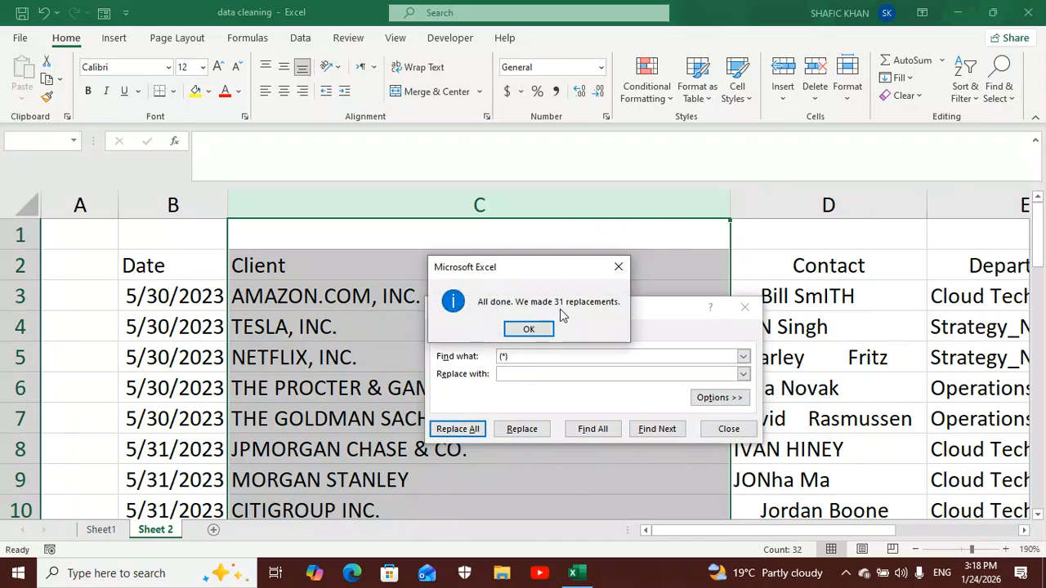
click(536, 330)
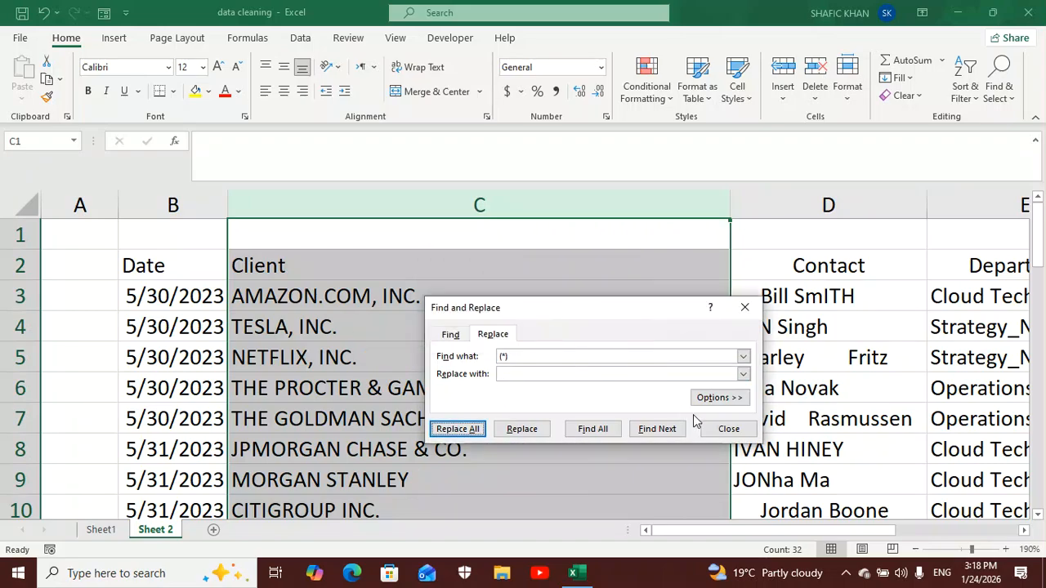
click(717, 433)
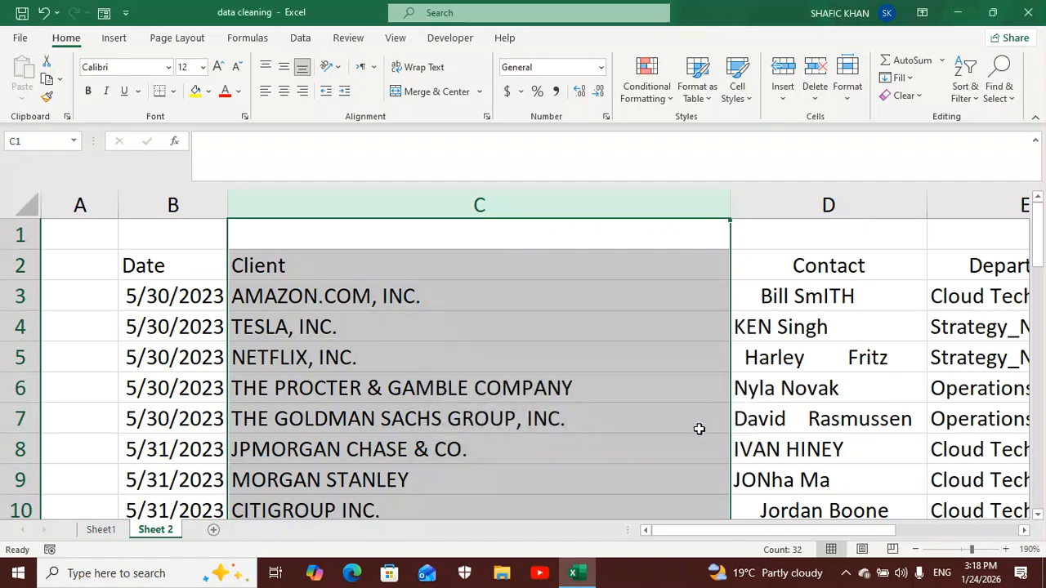
- Autofit the Client column's width to its shortened company names
click(572, 335)
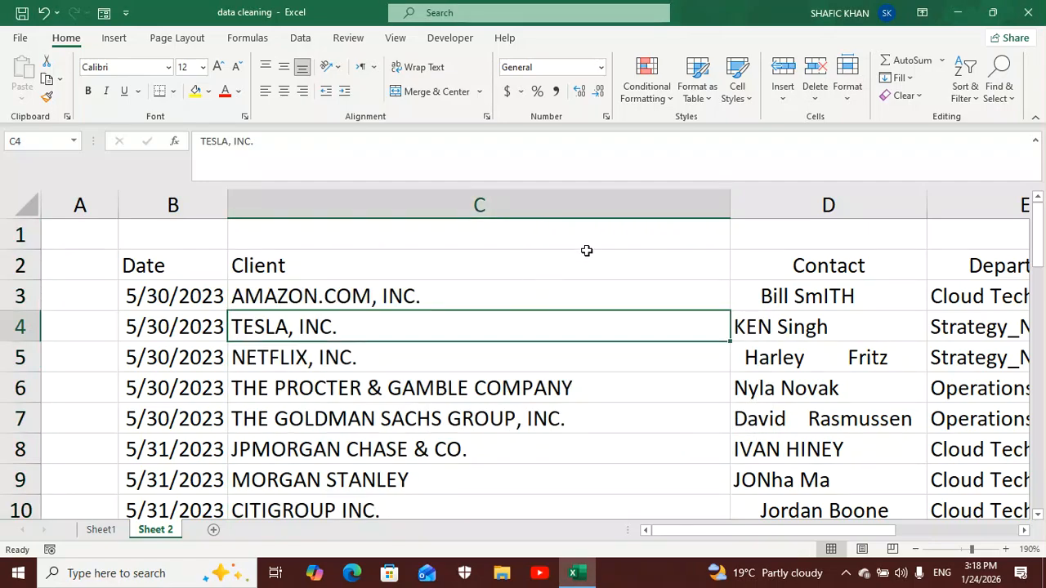
double_click(728, 213)
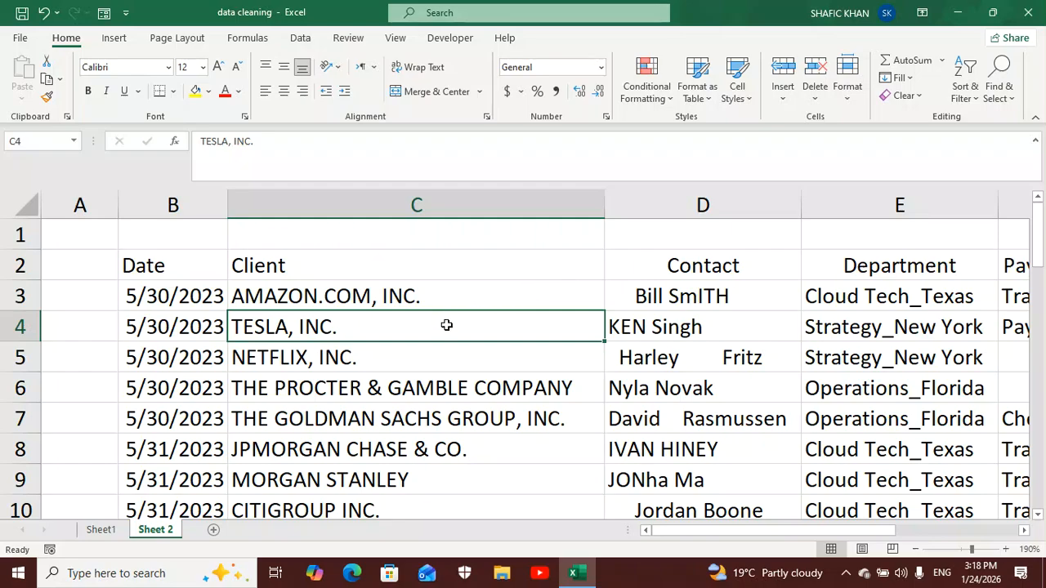
scroll(447, 325, down, 1)
scroll(447, 326, up, 1)
- Insert an empty column between Client and Contact and give it the header Client in D2
click(689, 204)
right_click(689, 206)
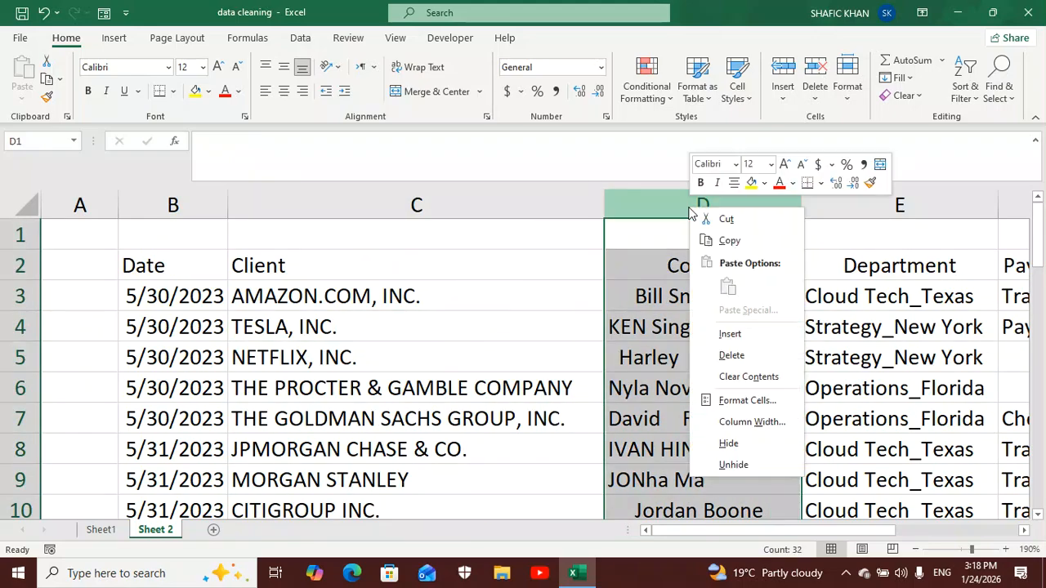
click(719, 333)
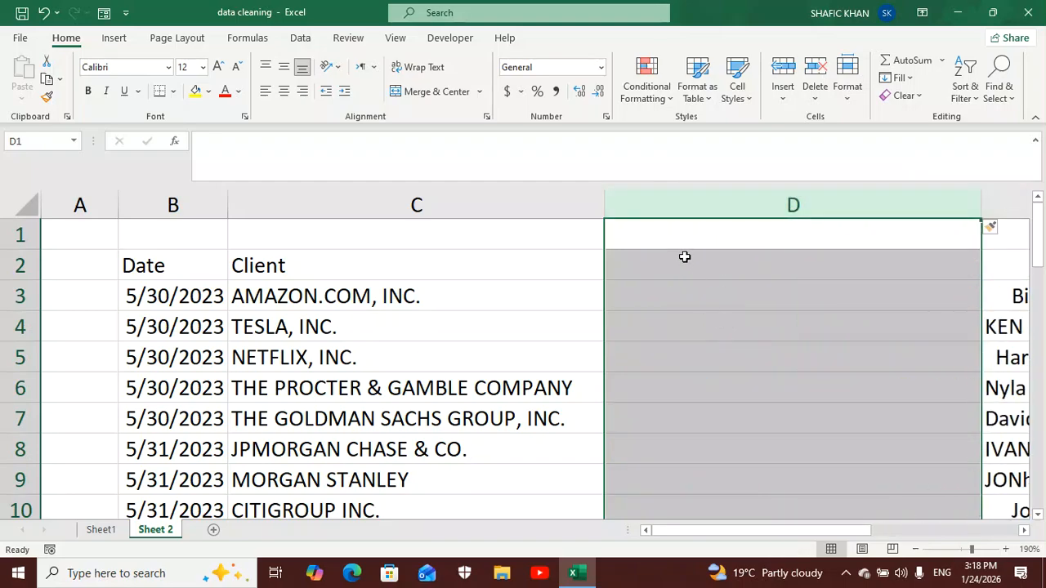
click(678, 264)
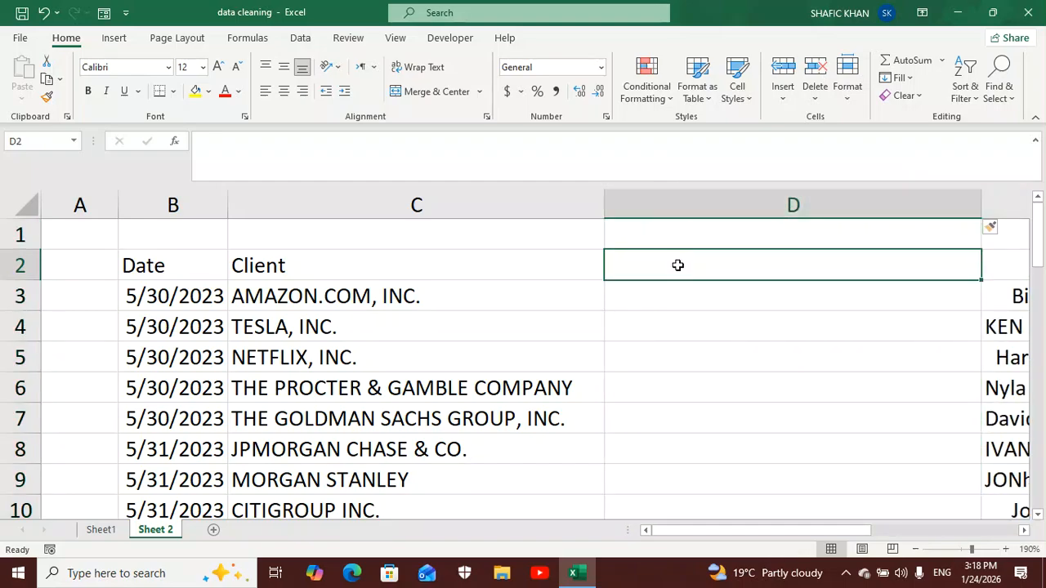
text(Client)
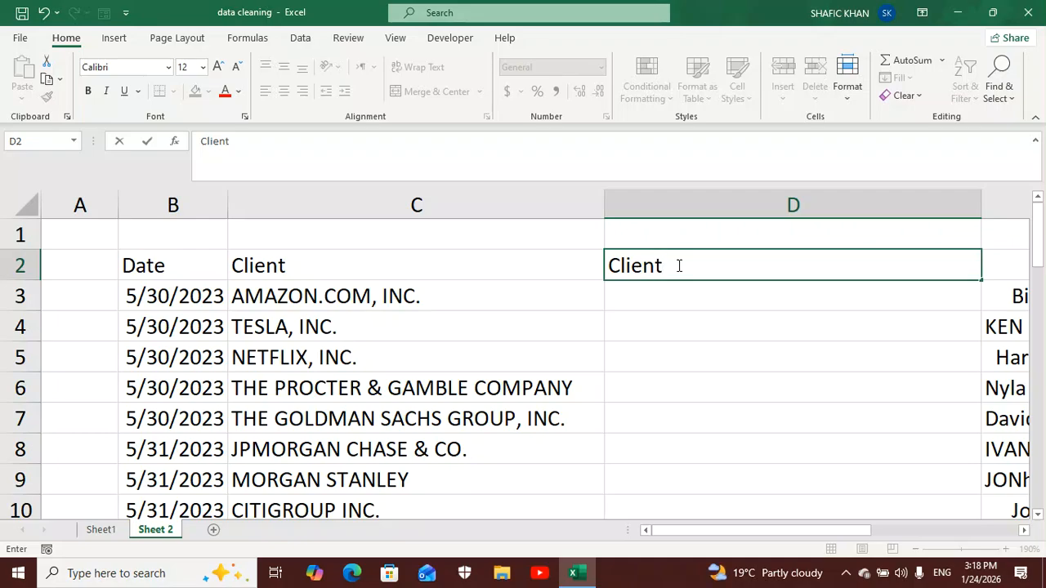
- Enter the formula =LOWER(C3) in D3 to convert the first client name to lowercase
click(669, 301)
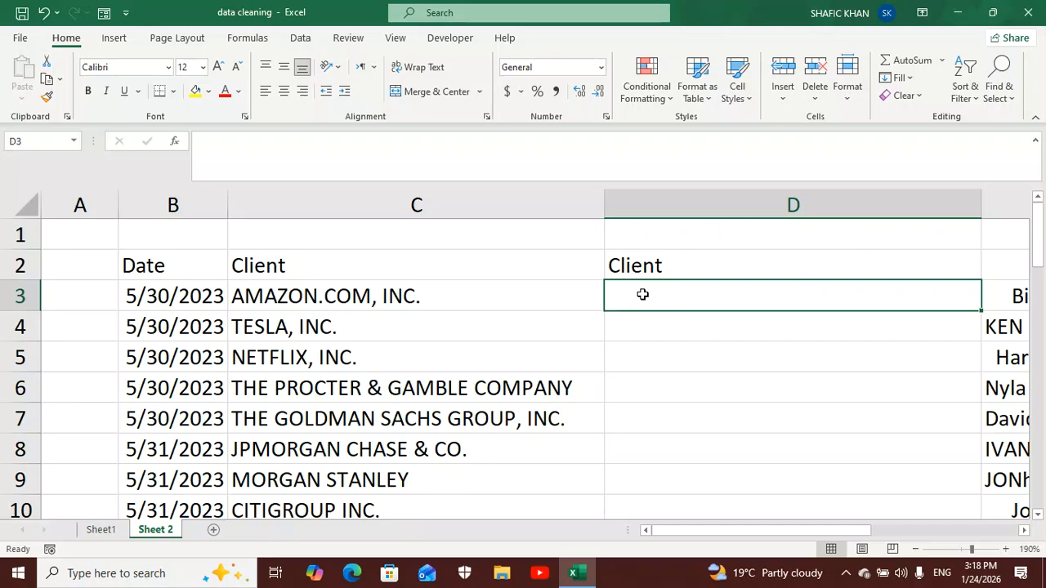
text(-)
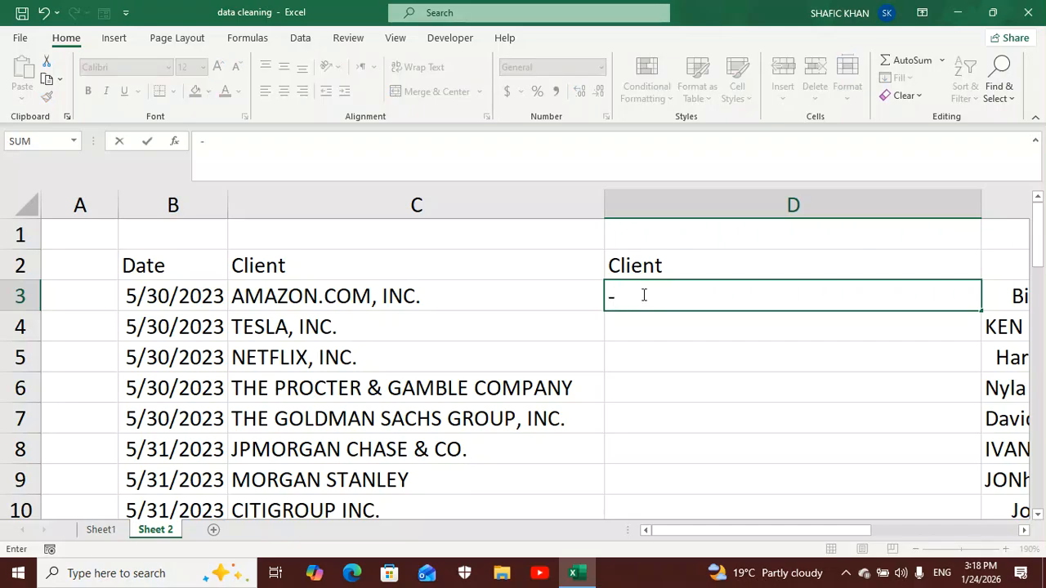
key(BackSpace)
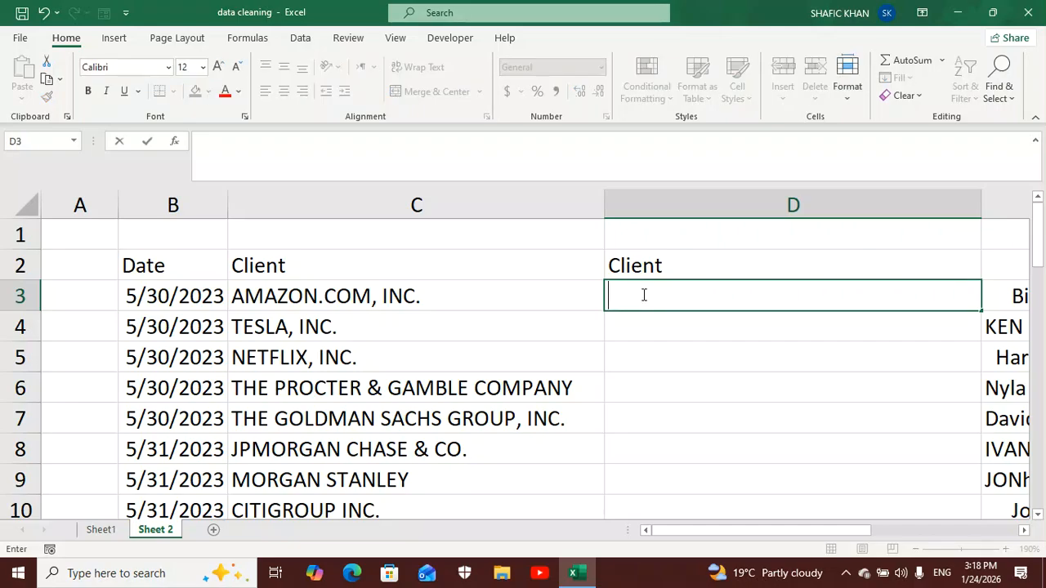
text(=)
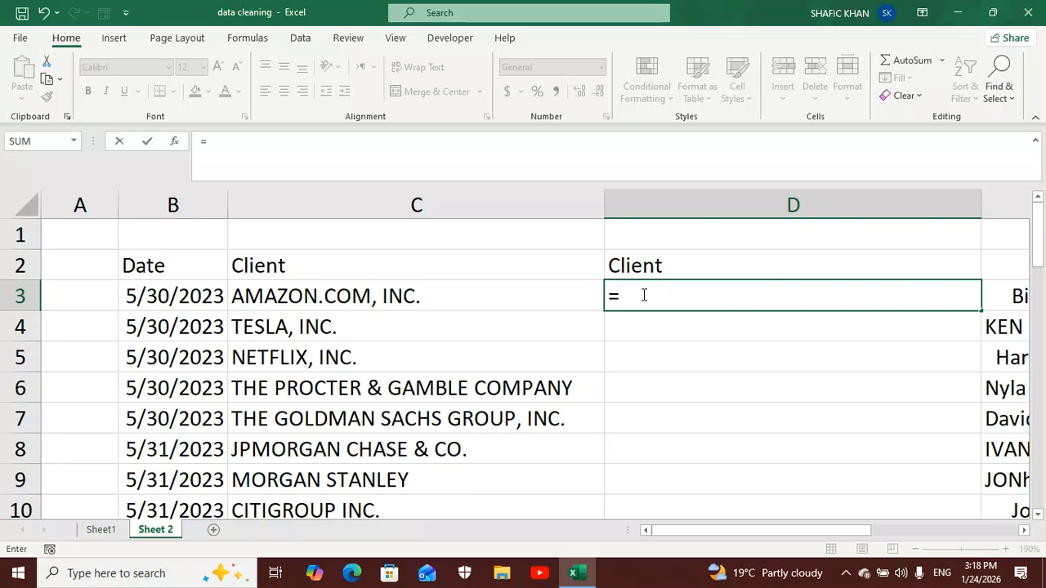
text(low)
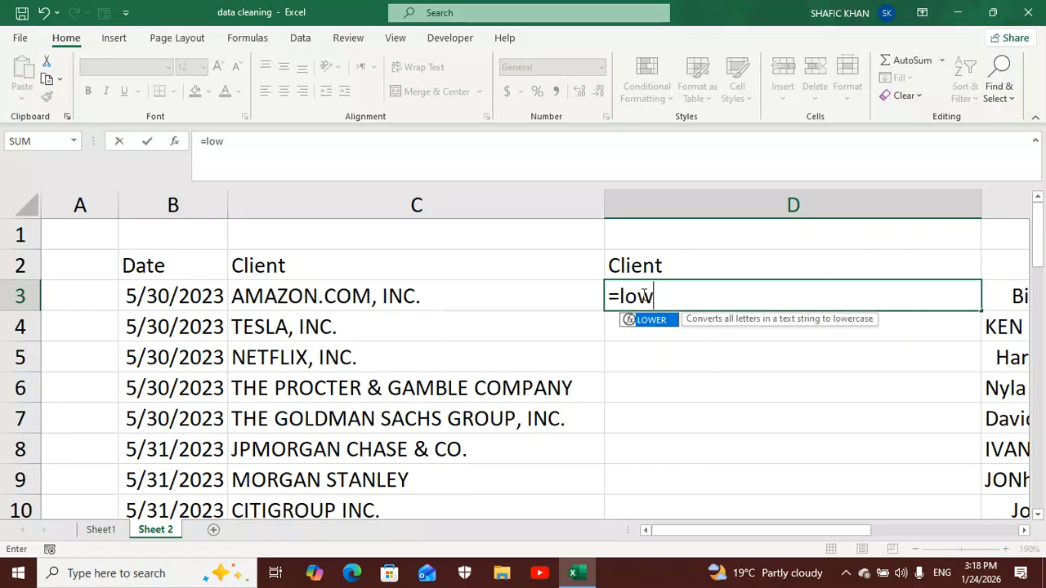
double_click(654, 321)
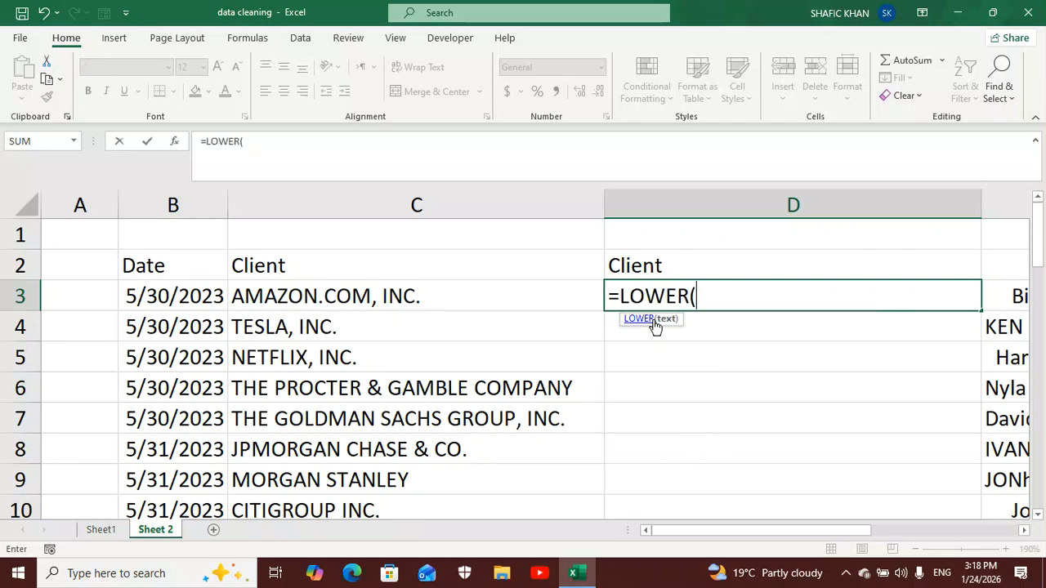
click(553, 299)
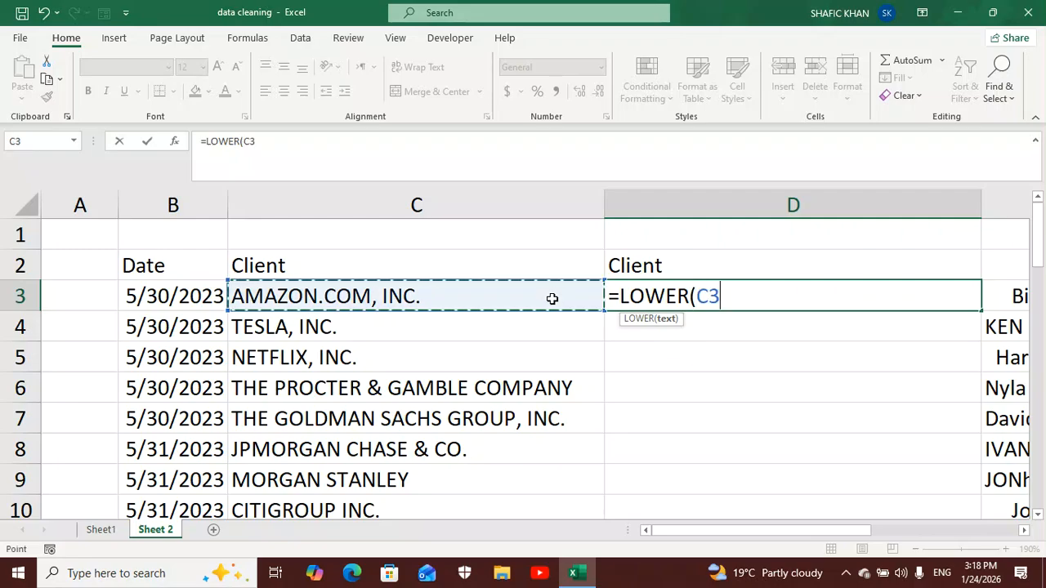
text())
key(Return)
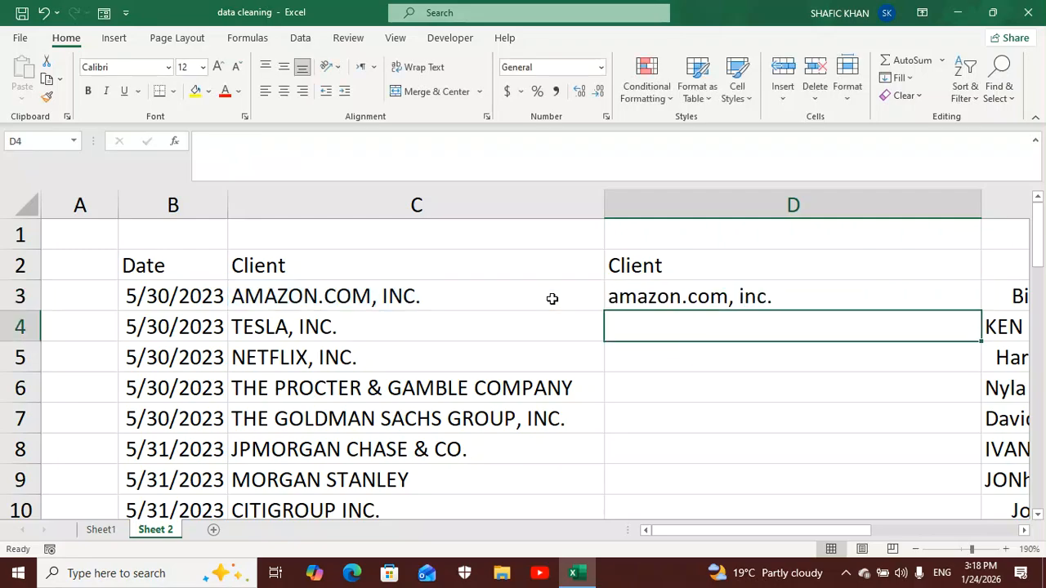
- Fill the LOWER formula down to the last client row and autofit column D's width
click(693, 299)
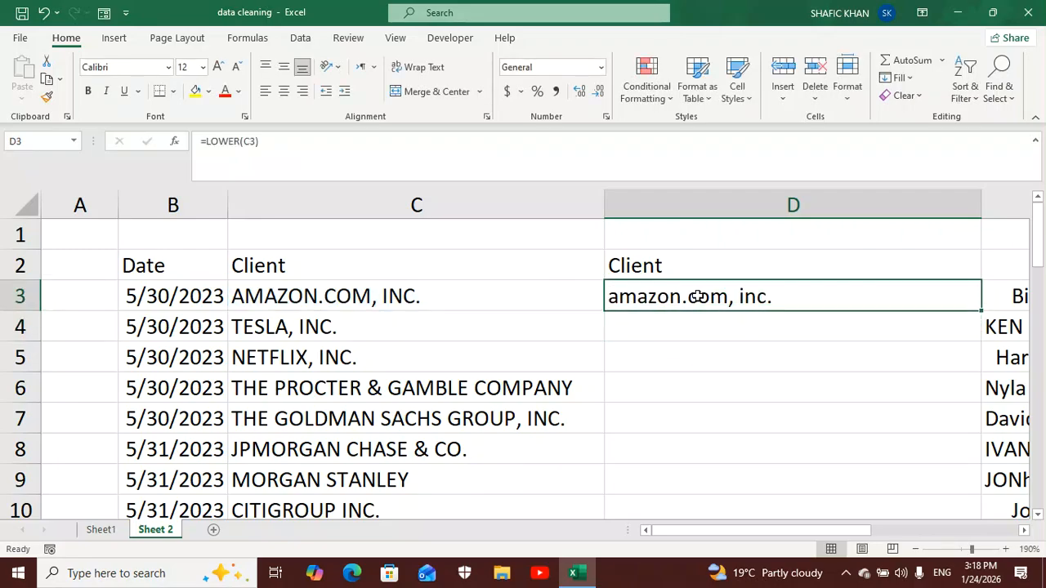
double_click(981, 311)
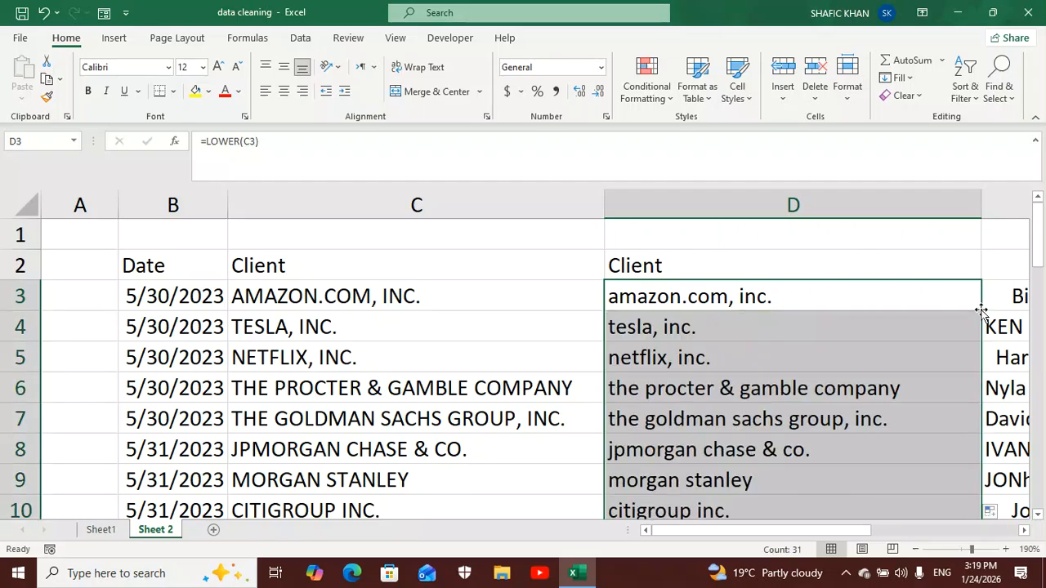
double_click(981, 212)
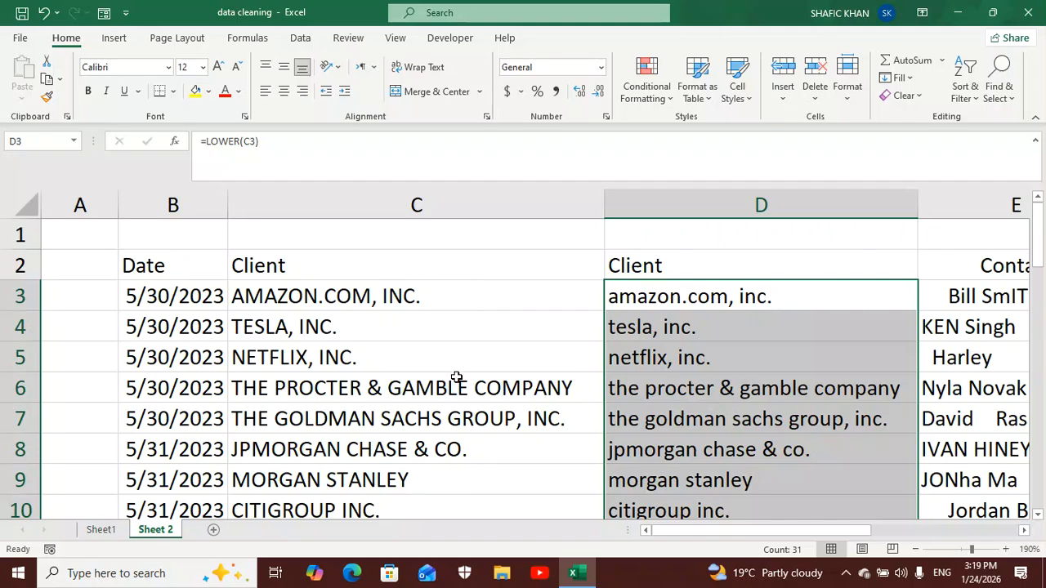
- Try deleting the original uppercase Client column C while column D still holds formulas, and undo the deletion
click(480, 206)
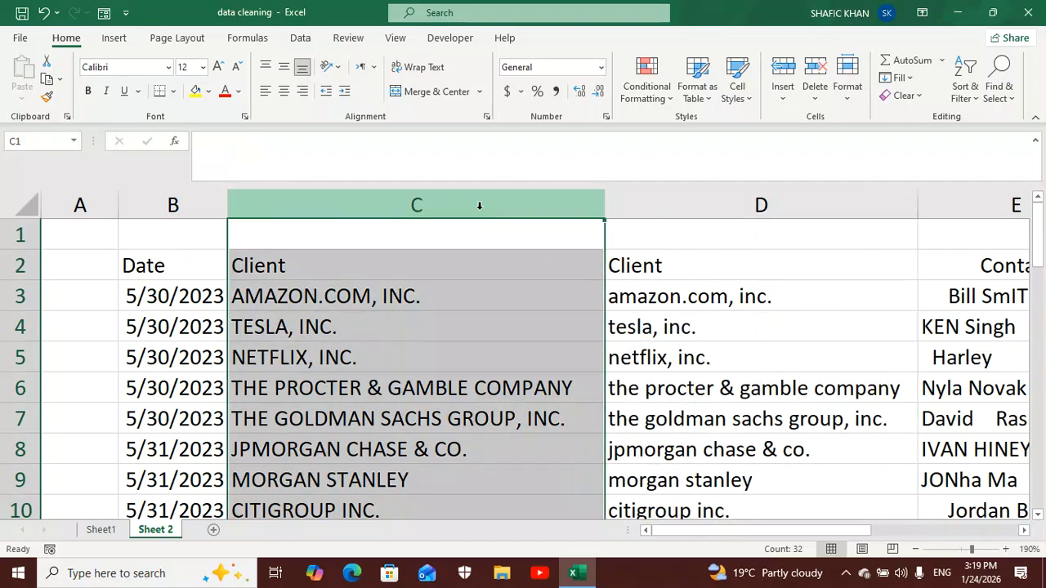
right_click(479, 206)
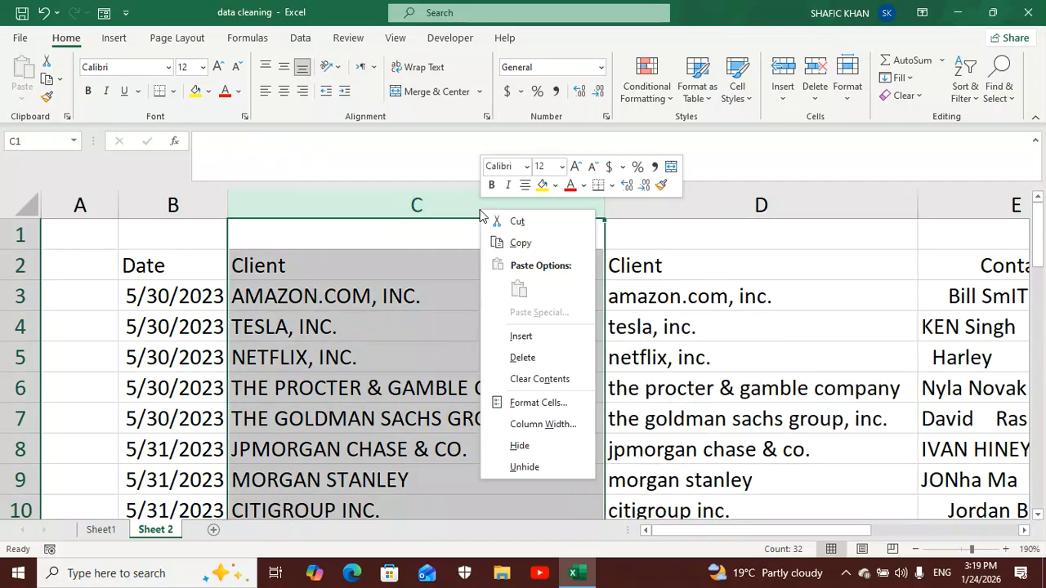
click(521, 357)
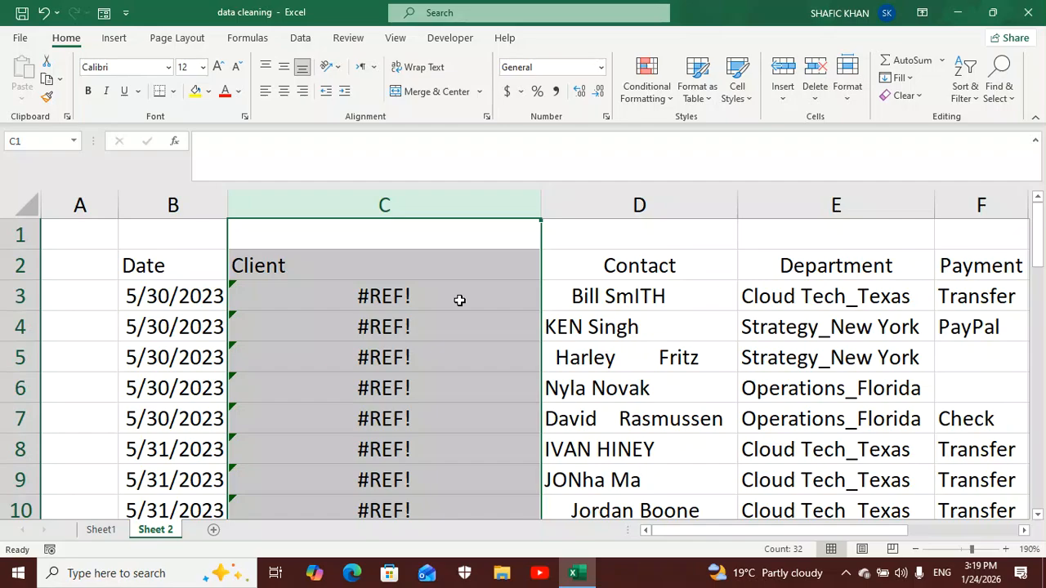
key(ctrl+z)
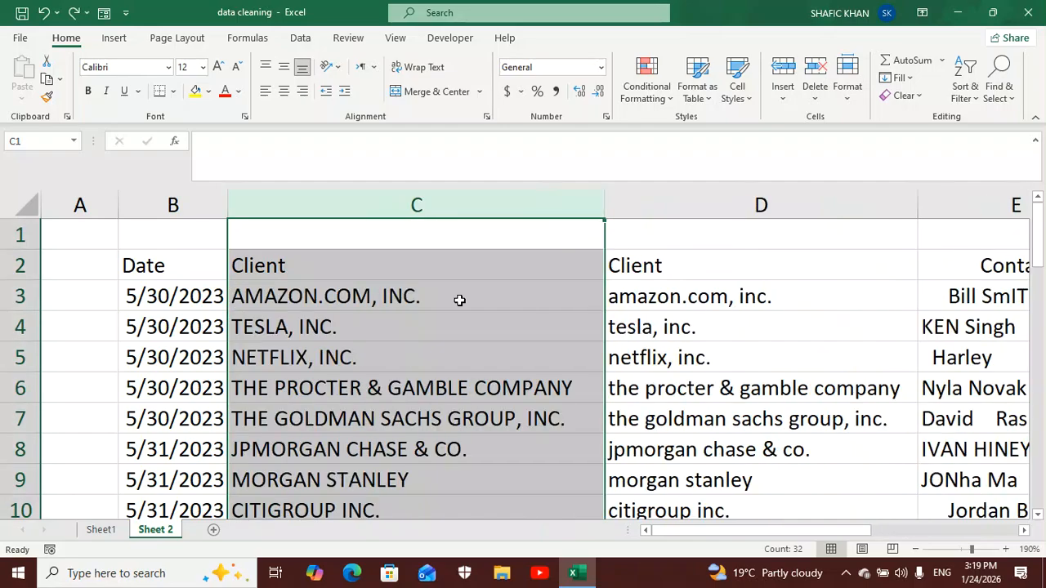
- Convert the lowercase Client column D from formulas to static values by pasting it over itself as values only
click(703, 211)
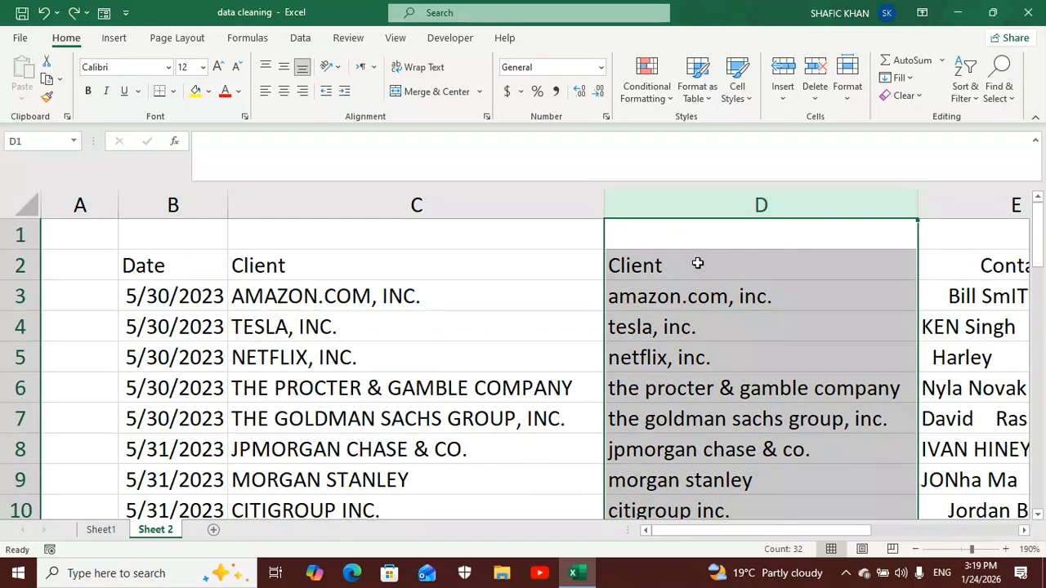
key(ctrl+c)
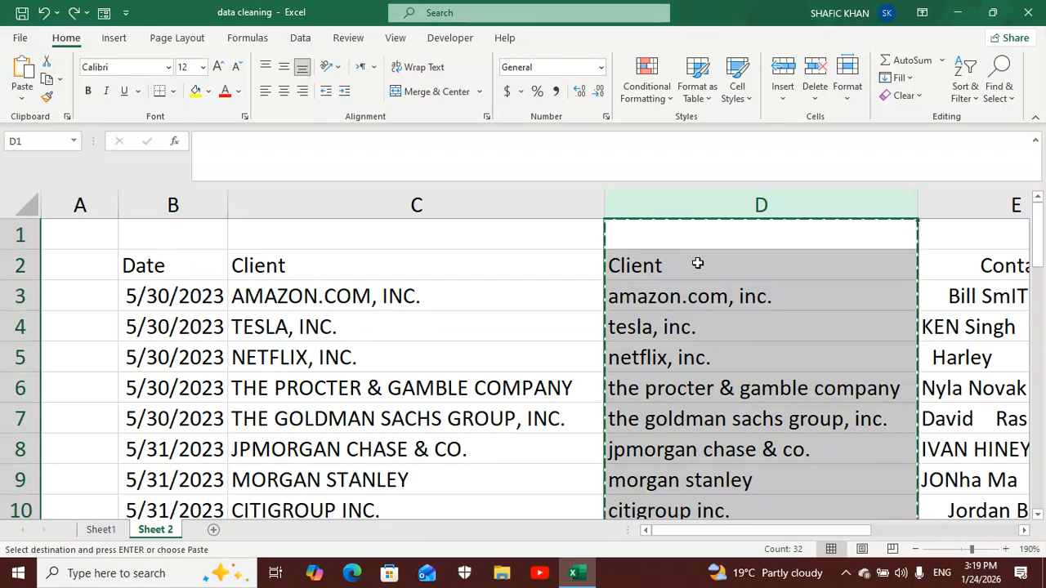
click(23, 98)
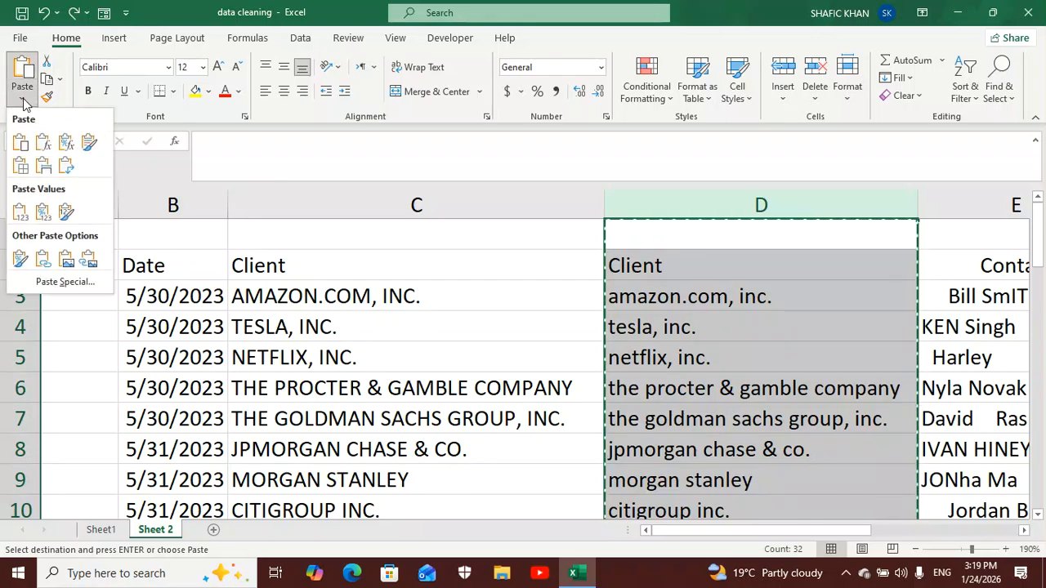
click(21, 212)
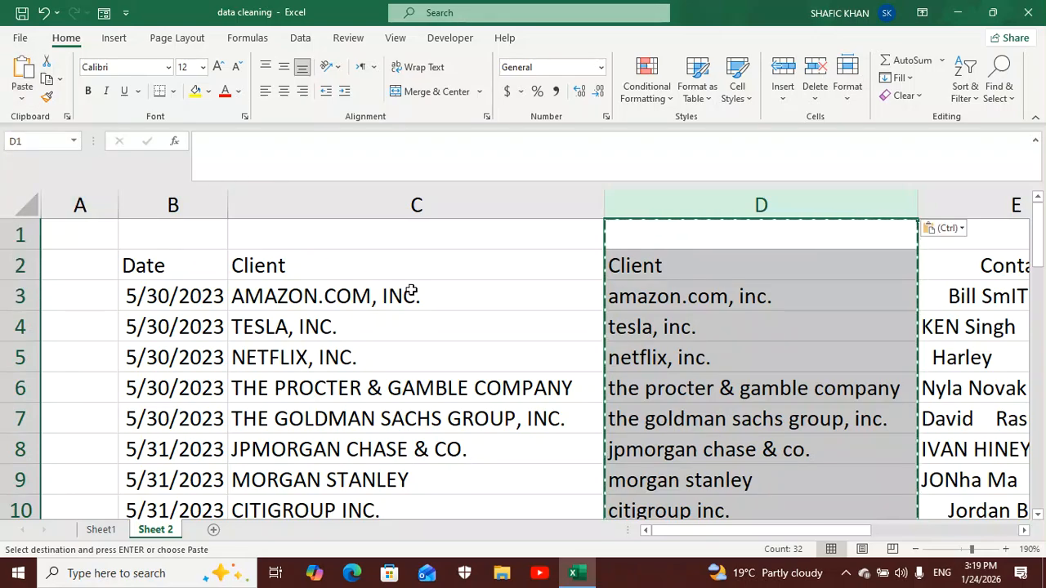
click(675, 272)
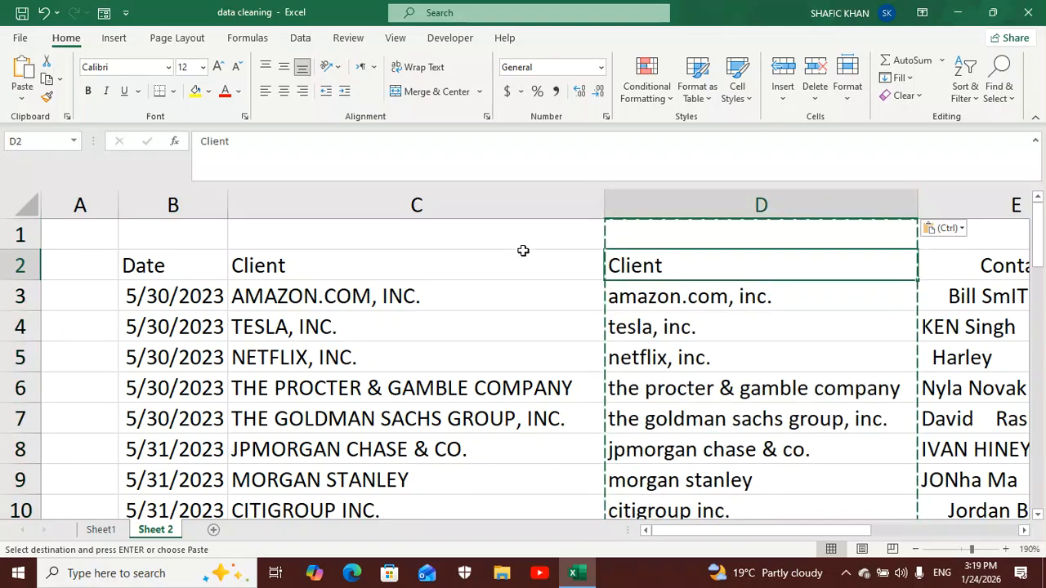
- Delete the original uppercase Client column C
right_click(491, 201)
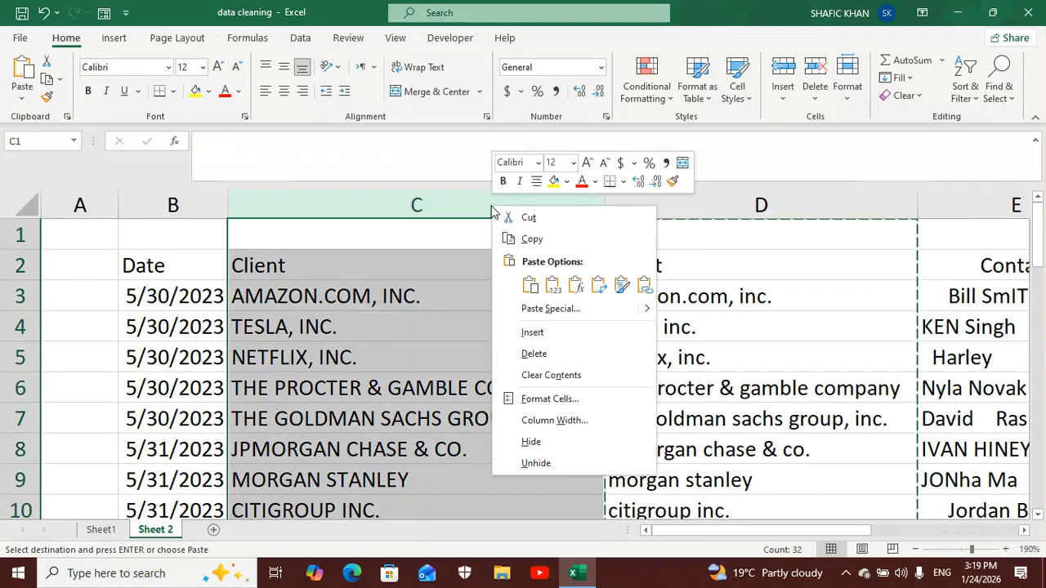
click(535, 354)
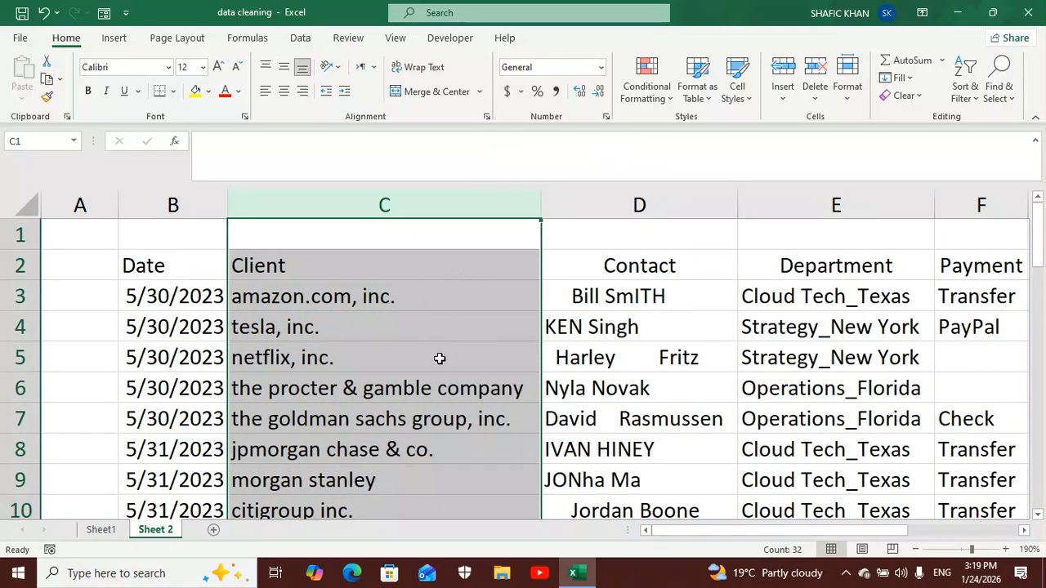
click(437, 275)
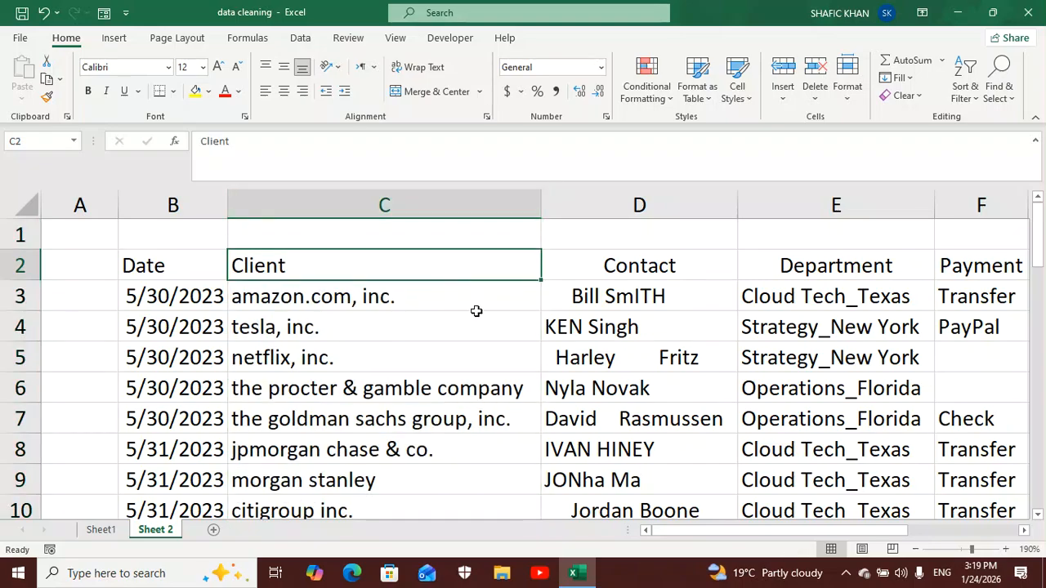
- Insert an empty column between Contact and Department and enter the header Contact in E2
click(592, 268)
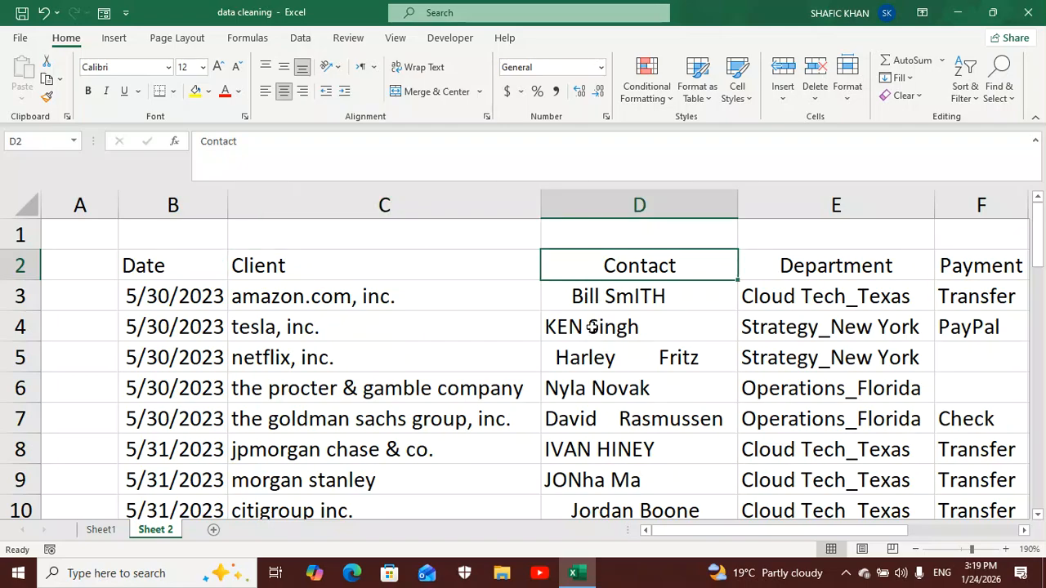
click(574, 296)
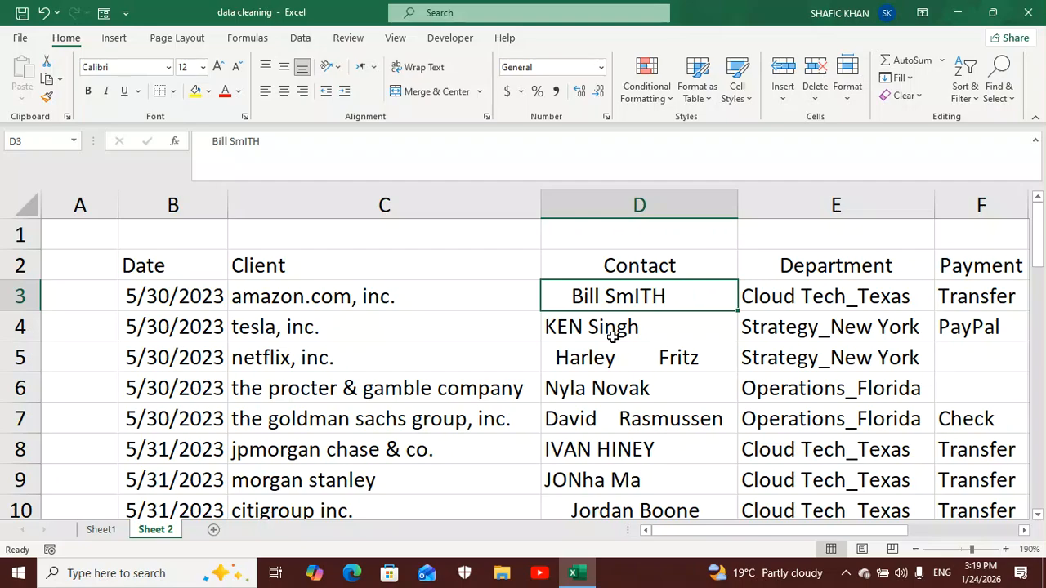
click(607, 450)
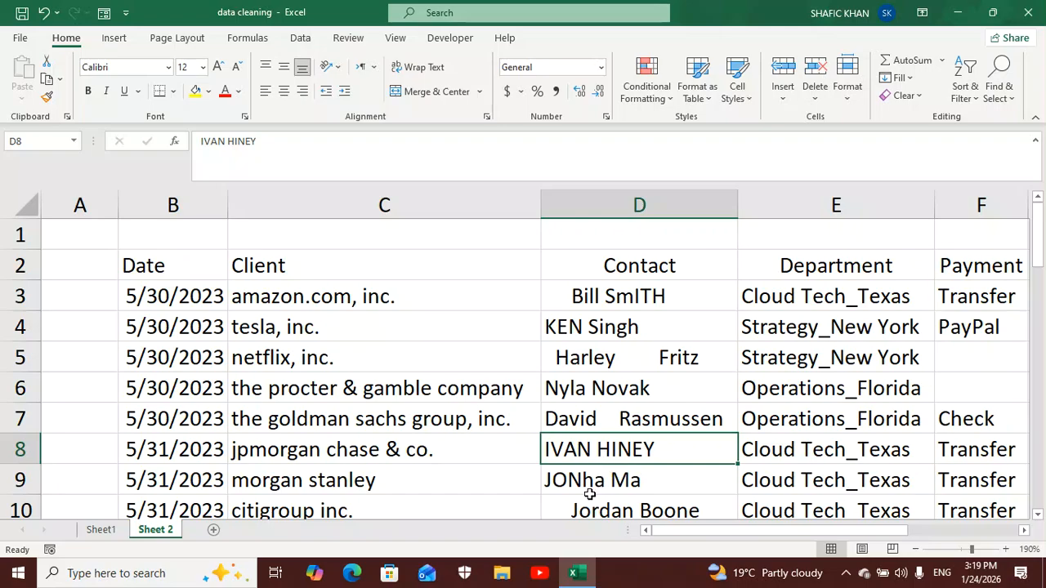
click(615, 299)
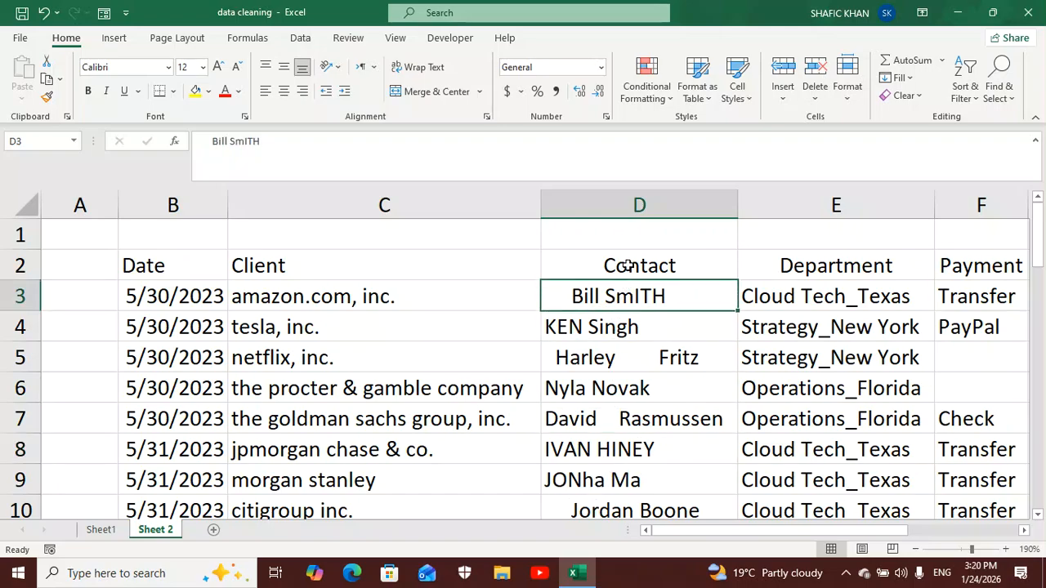
click(768, 204)
right_click(769, 211)
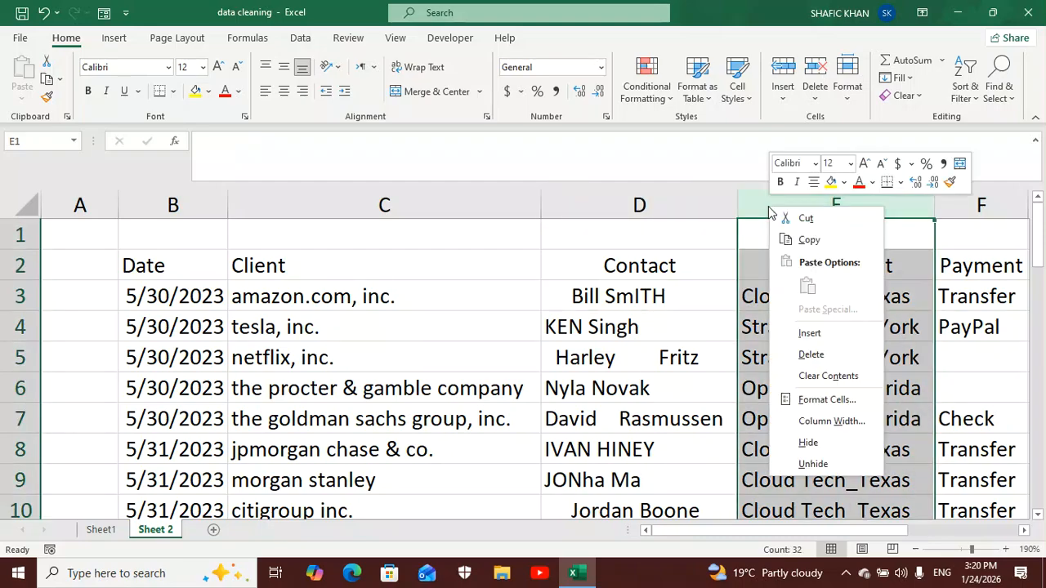
click(804, 332)
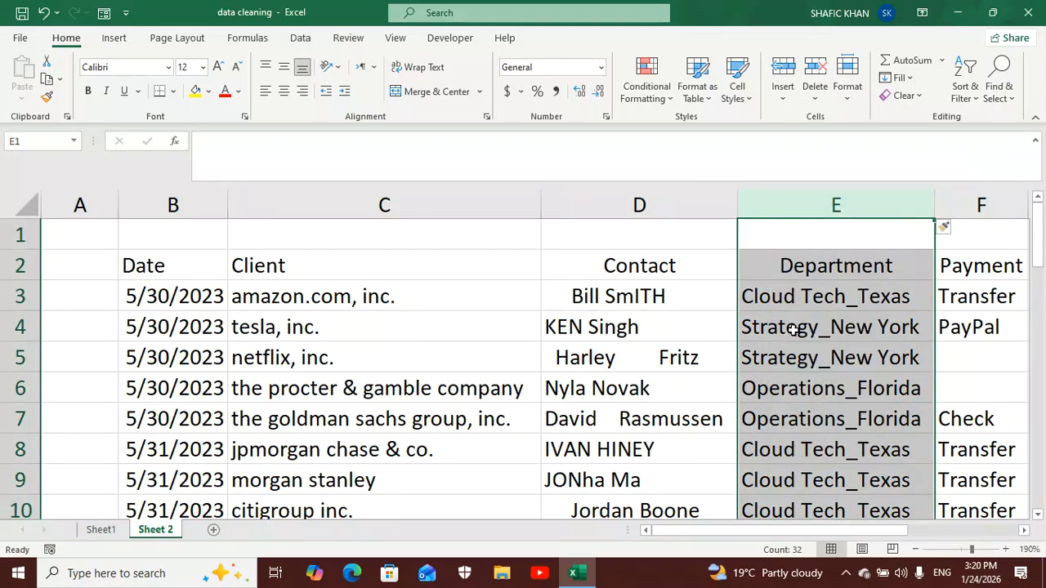
click(770, 265)
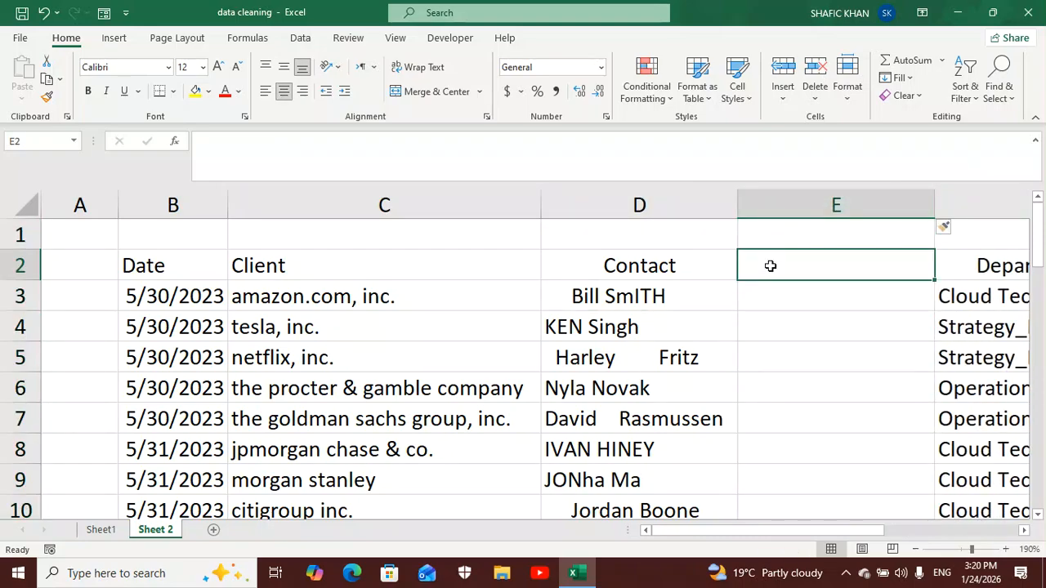
text(Contact)
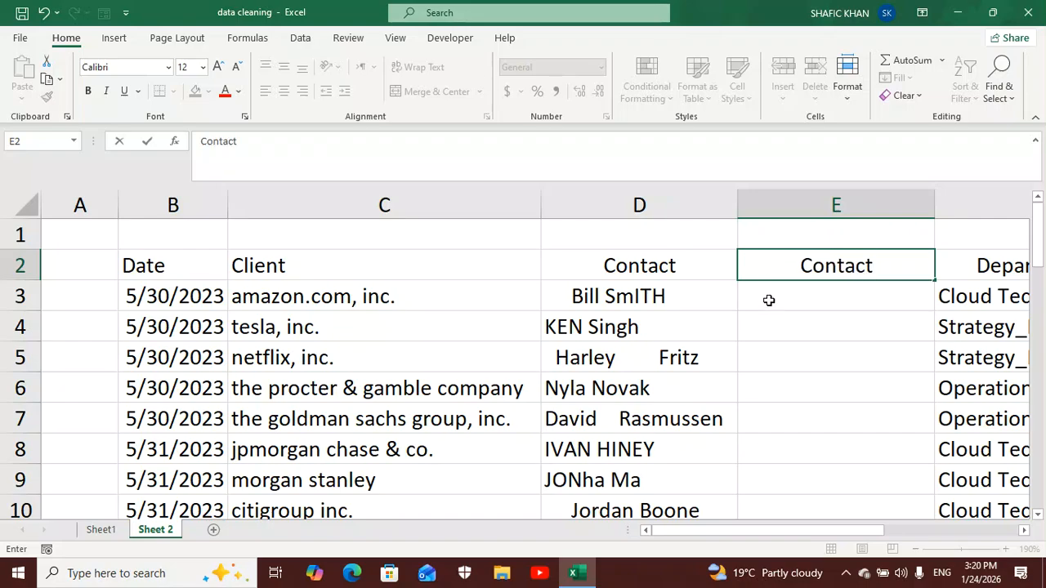
- Enter the formula =TRIM(D3) in E3 to strip the extra spaces from the first contact name
click(769, 299)
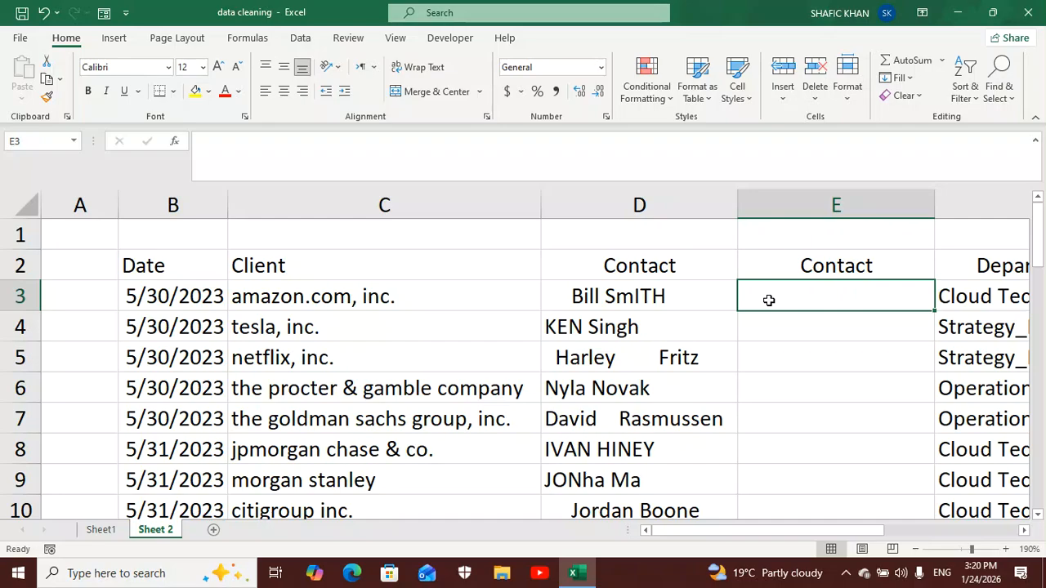
text(=)
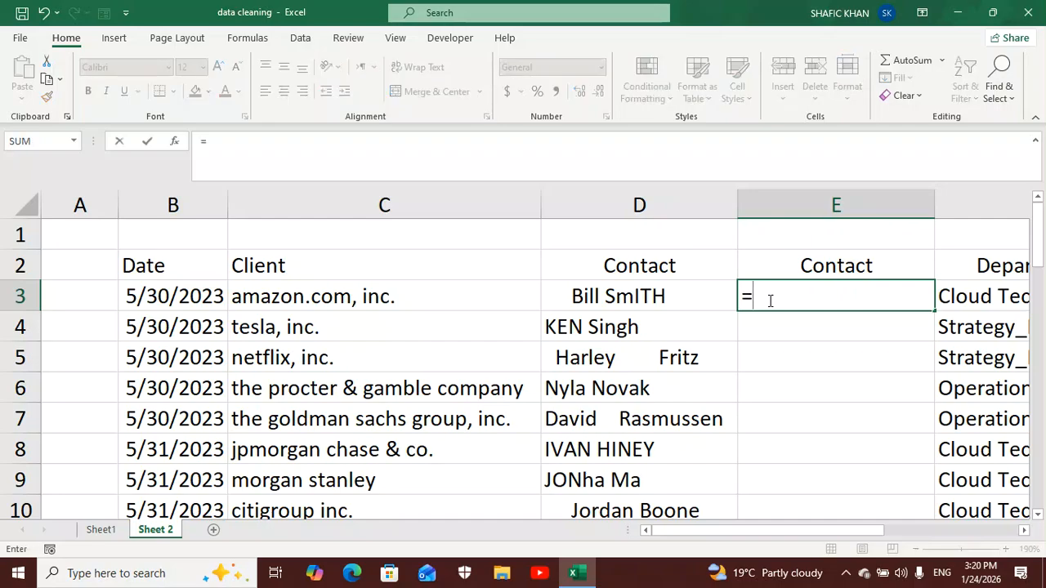
text(trim)
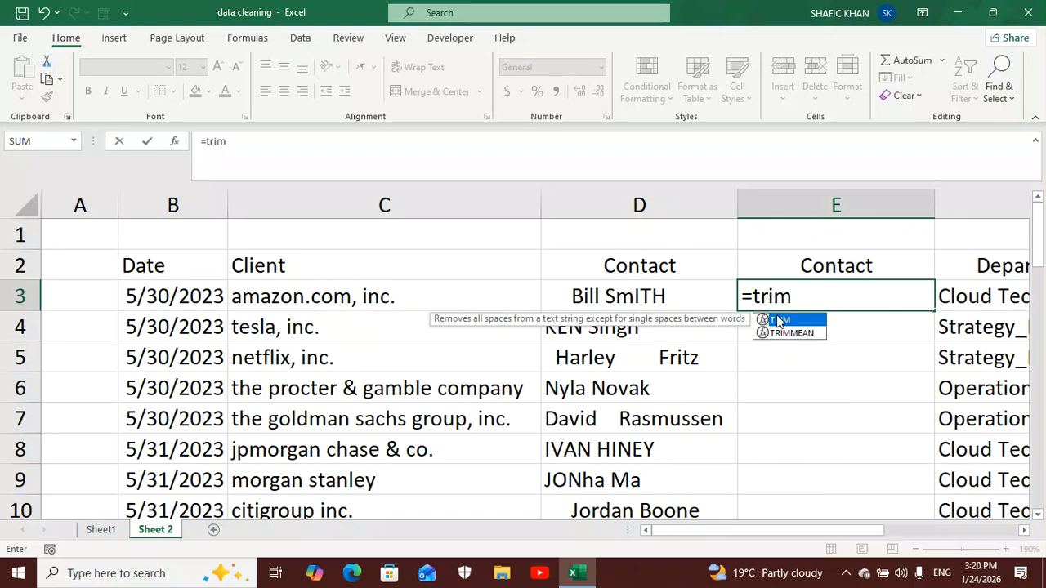
double_click(777, 320)
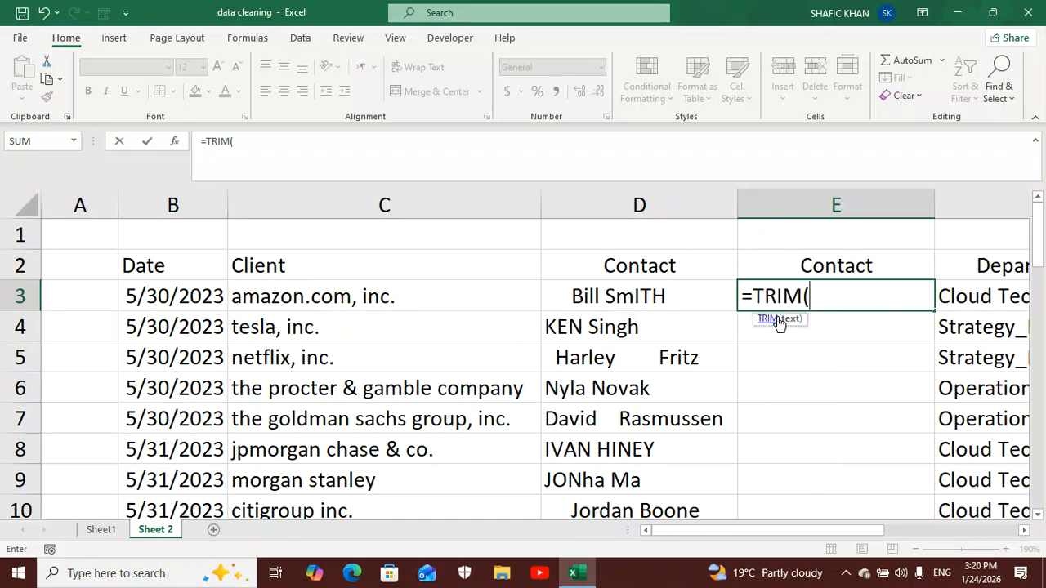
click(678, 302)
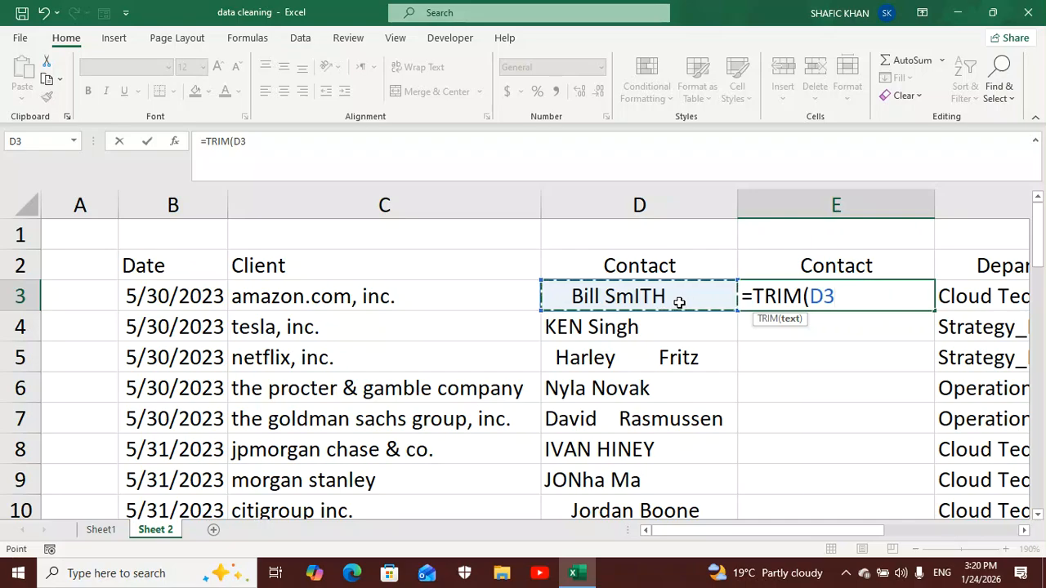
text())
key(Return)
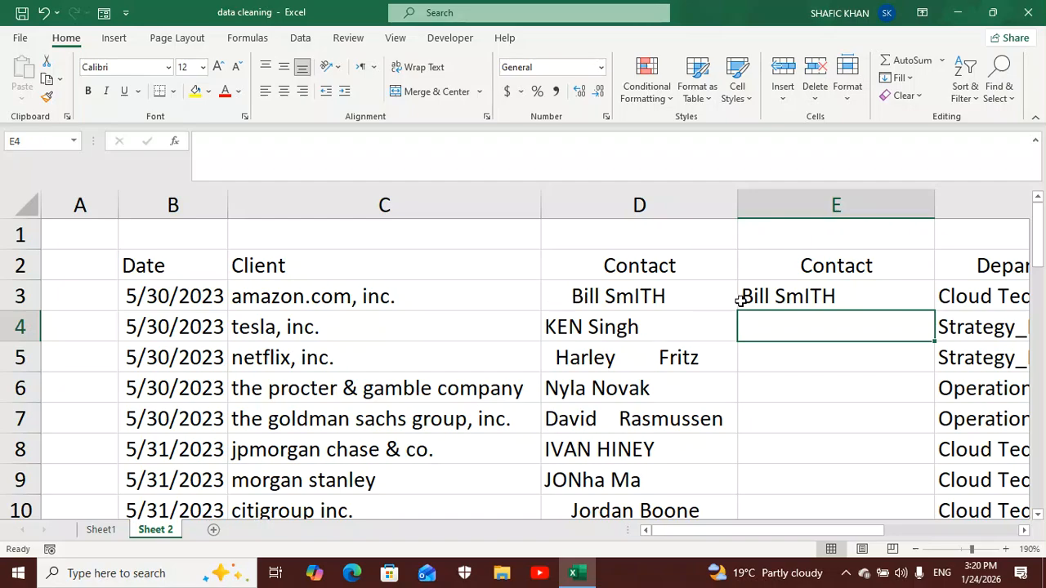
- Fill the TRIM formula from E3 down the new Contact column to the last data row
click(832, 298)
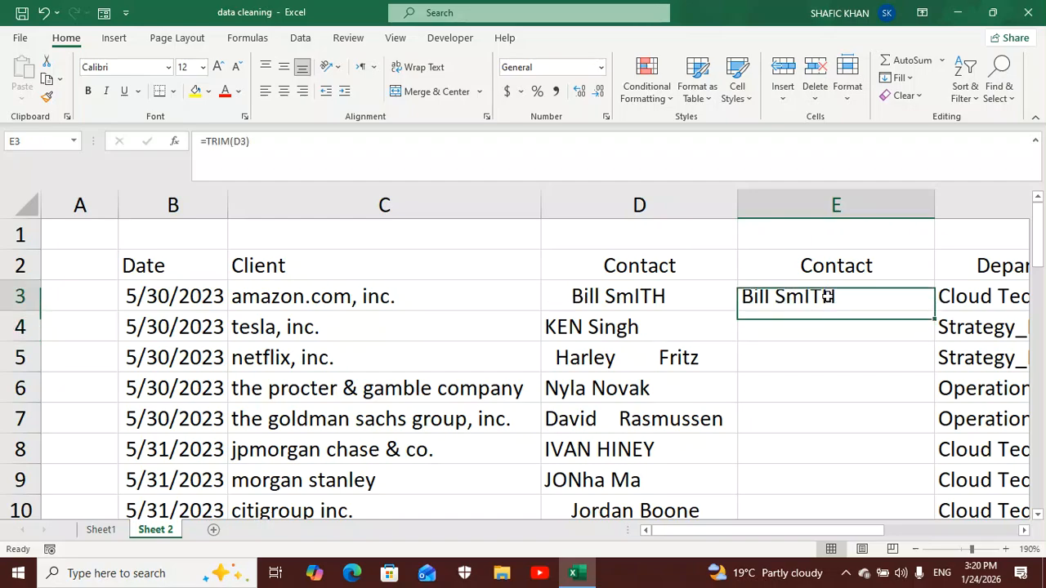
double_click(931, 310)
scroll(859, 379, down, 1)
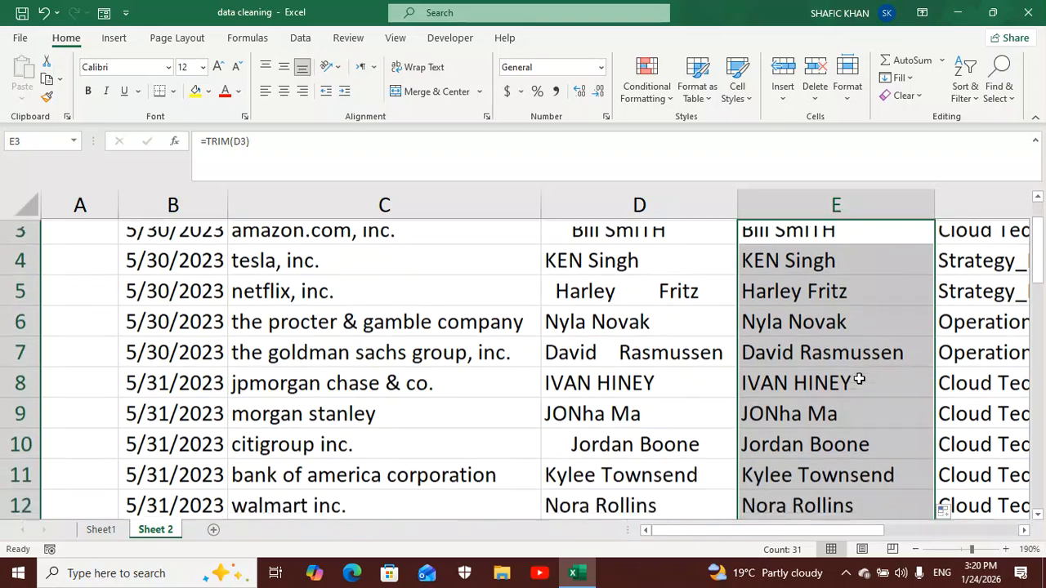
scroll(859, 379, down, 3)
scroll(859, 379, up, 4)
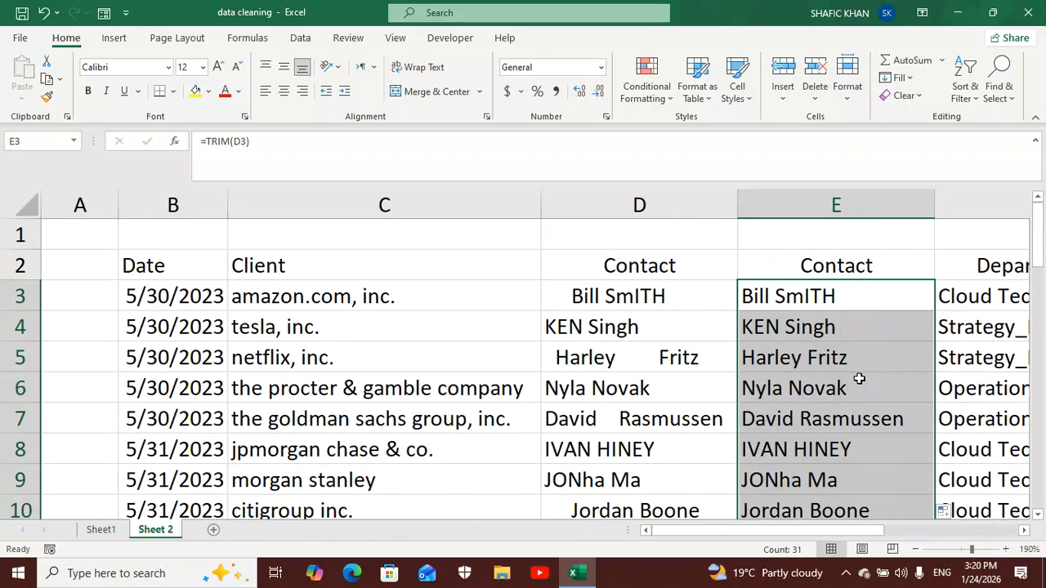
- Edit the E3 formula to =TRIM(PROPER(D3)) so the trimmed contact name is also in proper case
click(858, 303)
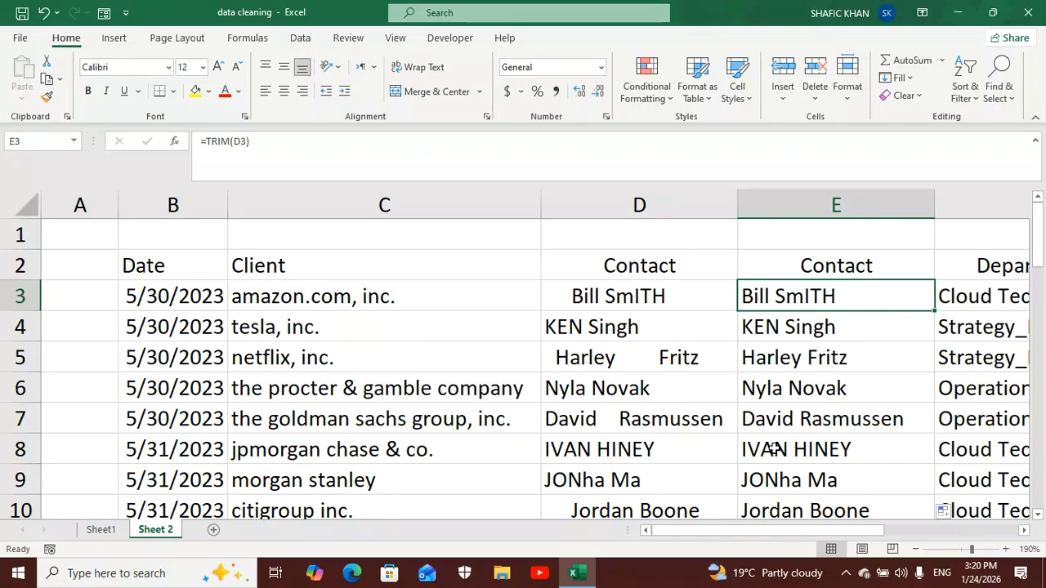
scroll(815, 408, down, 3)
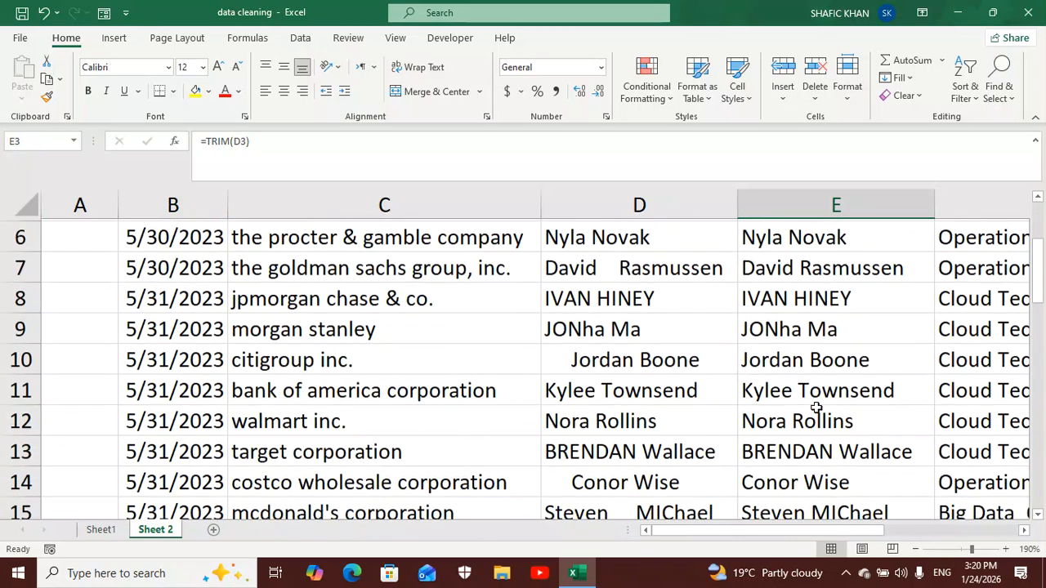
scroll(815, 409, up, 3)
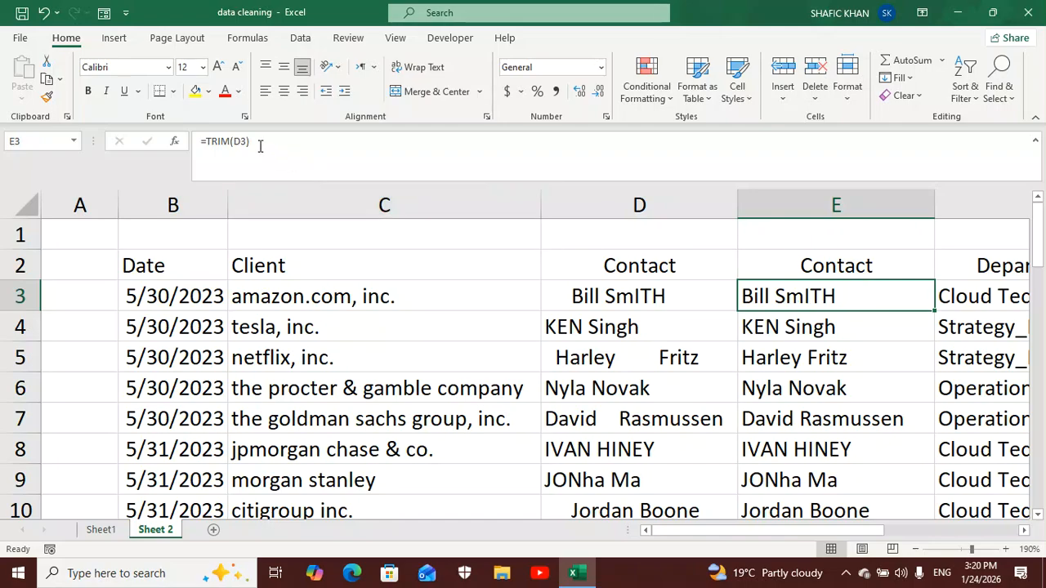
click(232, 141)
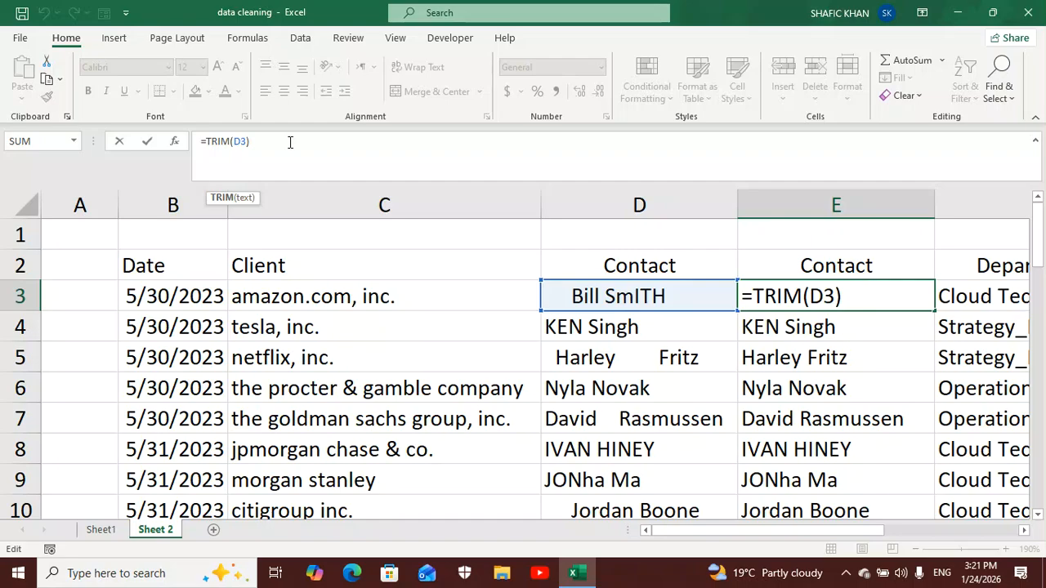
text(()
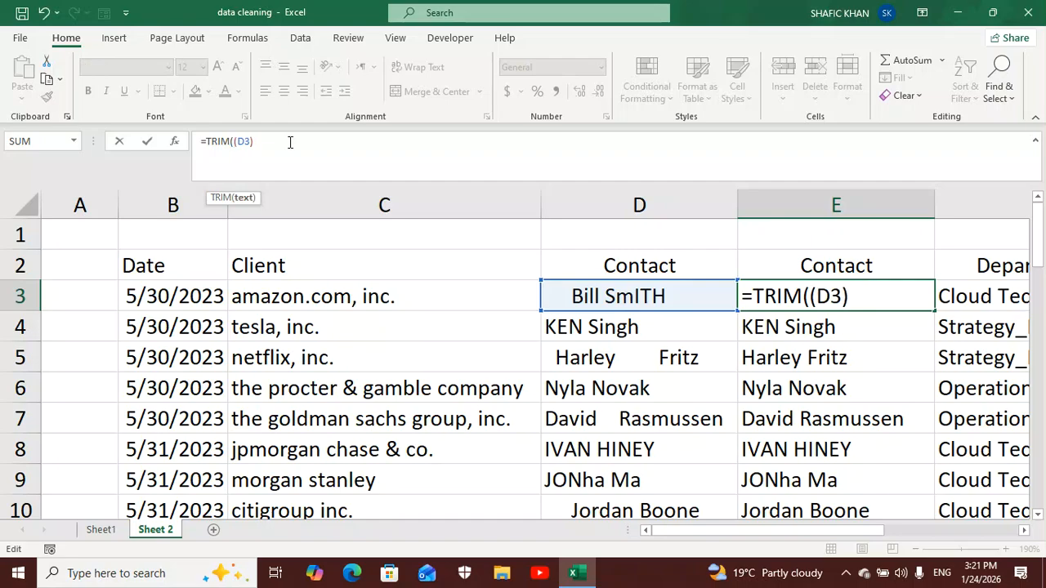
text(proper)
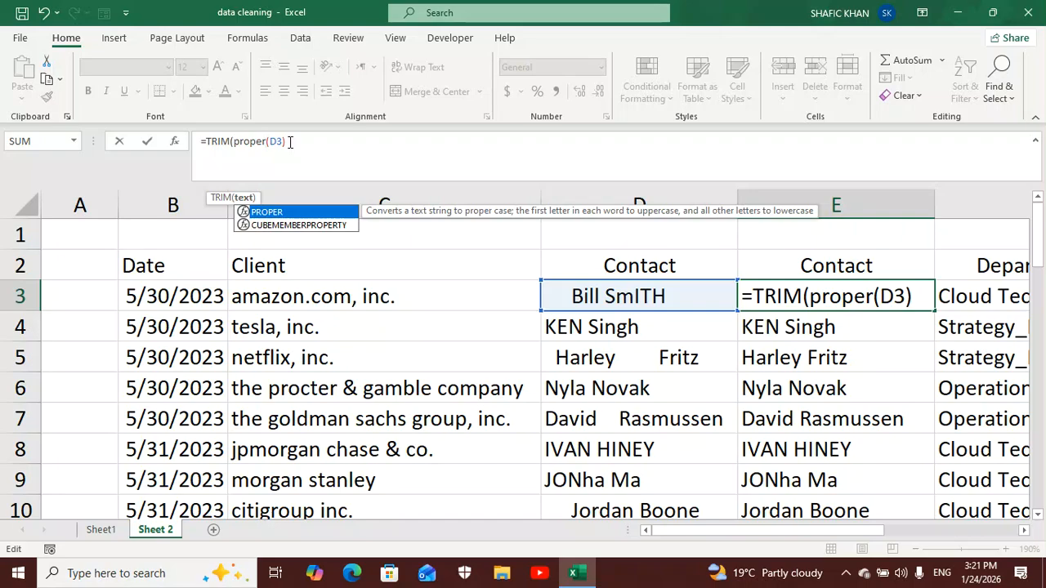
double_click(293, 214)
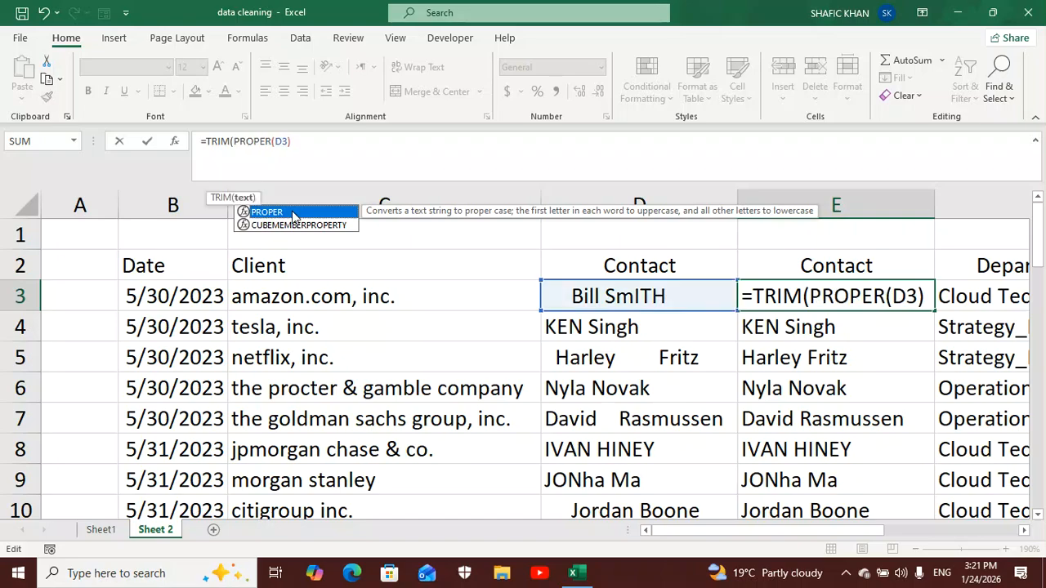
click(294, 141)
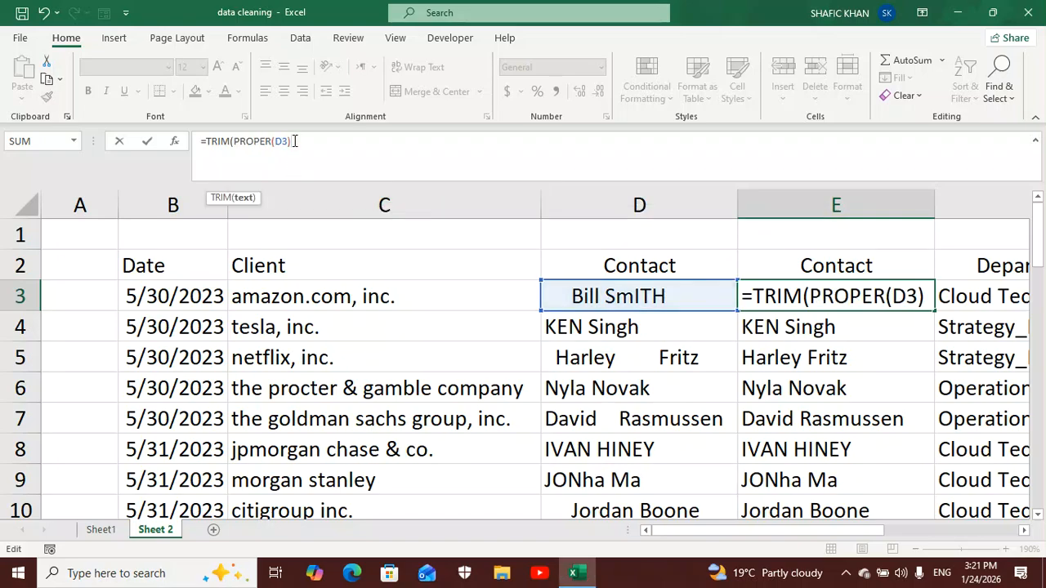
text())
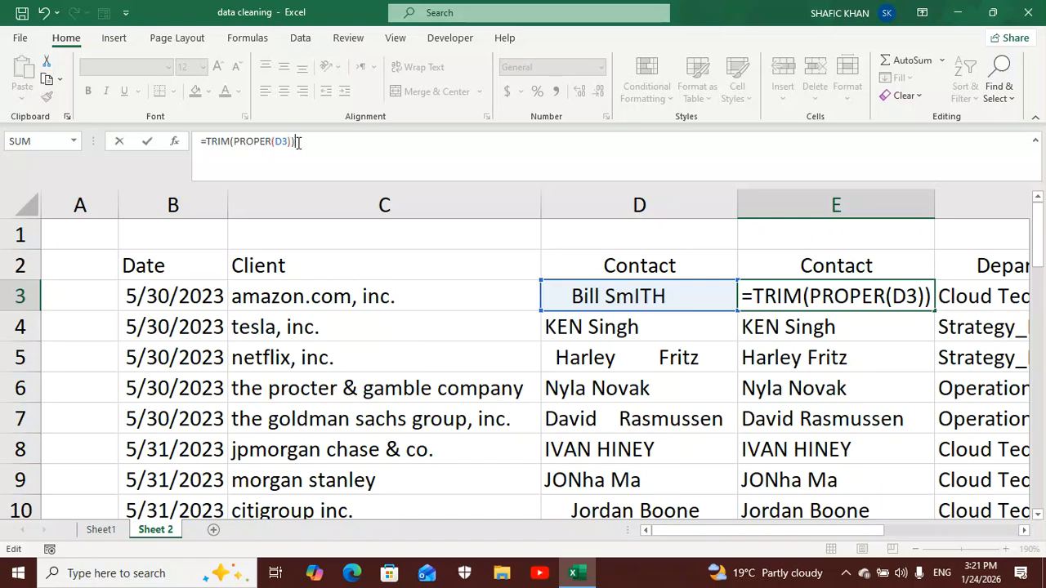
key(Return)
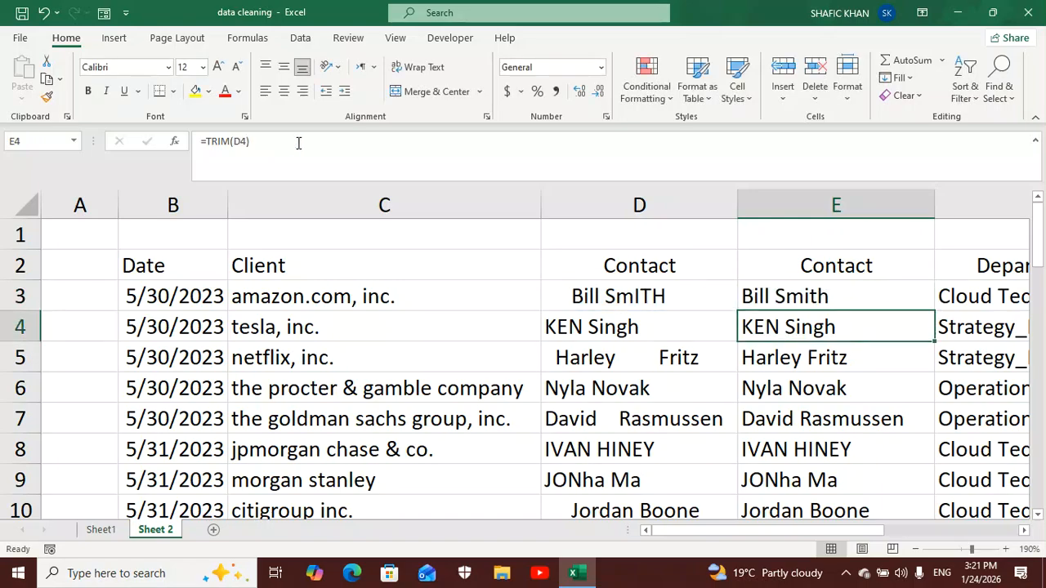
- Fill the TRIM and PROPER formula from E3 down to E33 and check the cleaned contact names
click(791, 299)
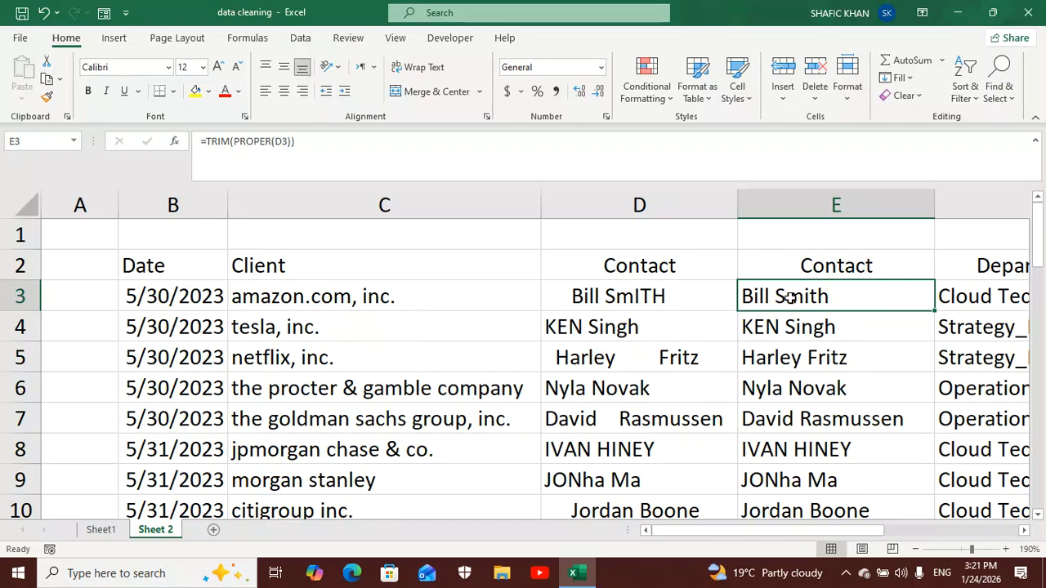
double_click(934, 308)
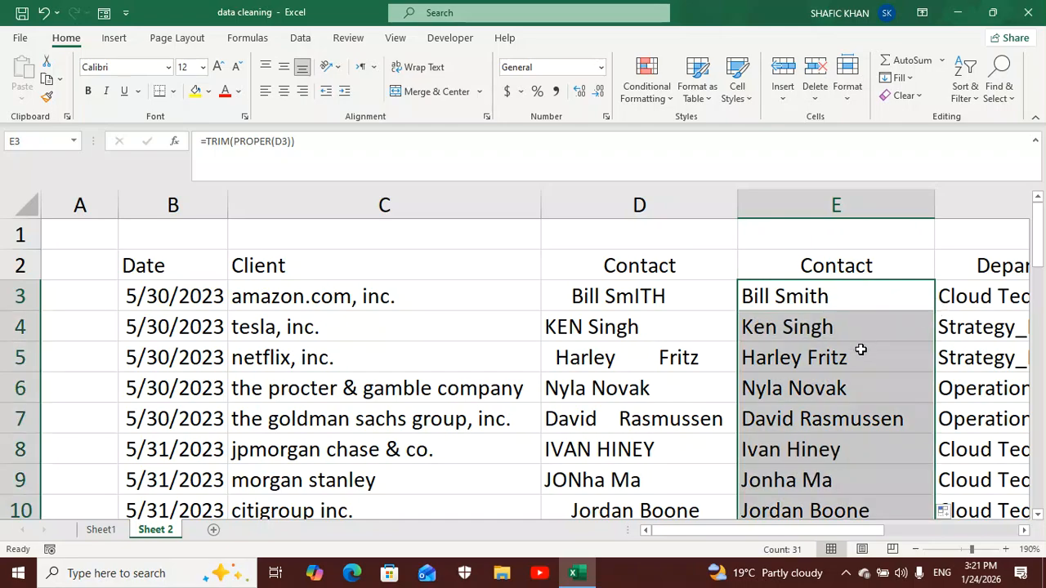
scroll(860, 350, down, 6)
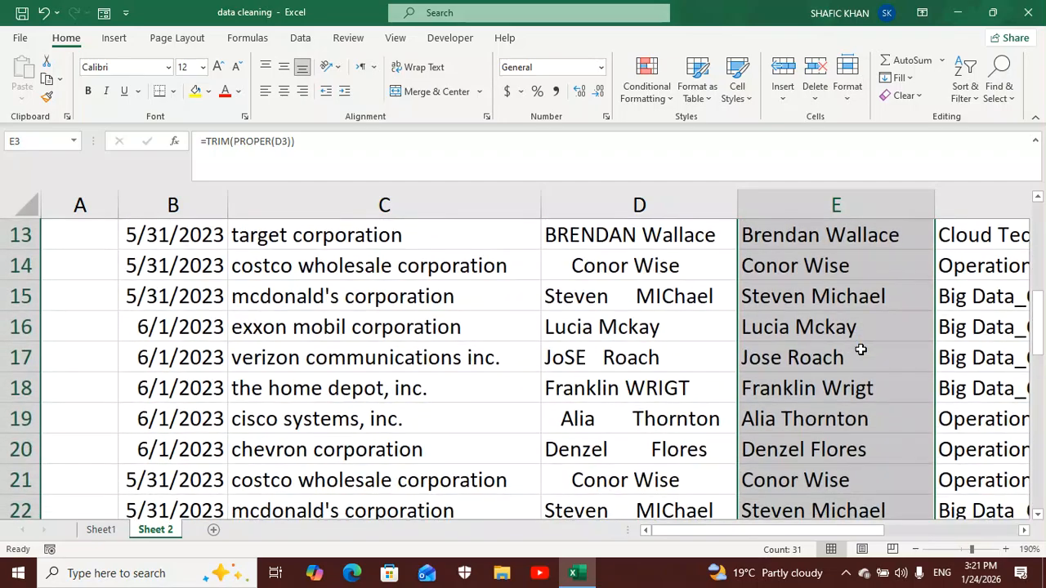
scroll(861, 349, down, 2)
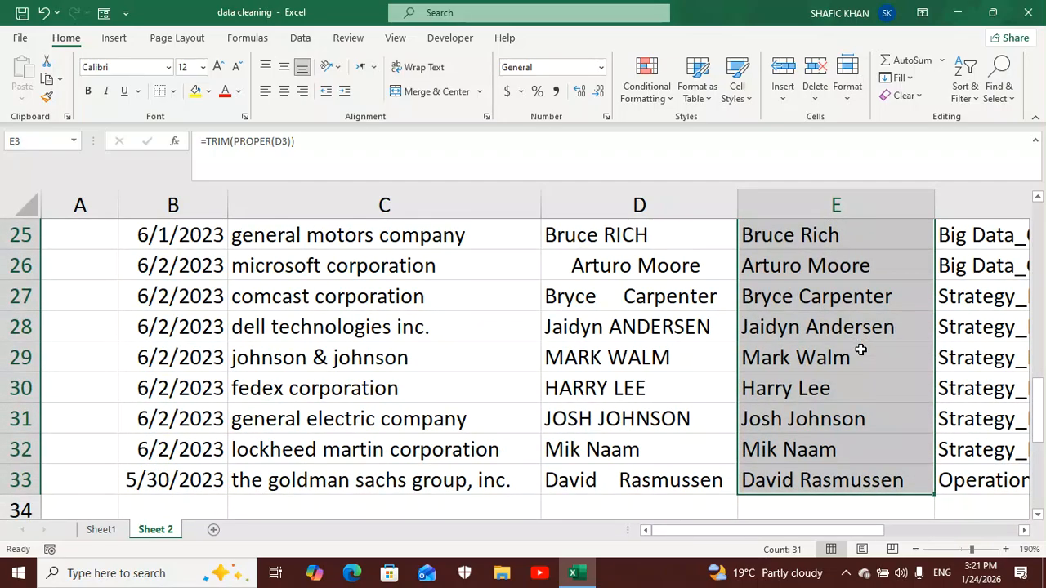
scroll(860, 350, up, 3)
scroll(860, 349, up, 5)
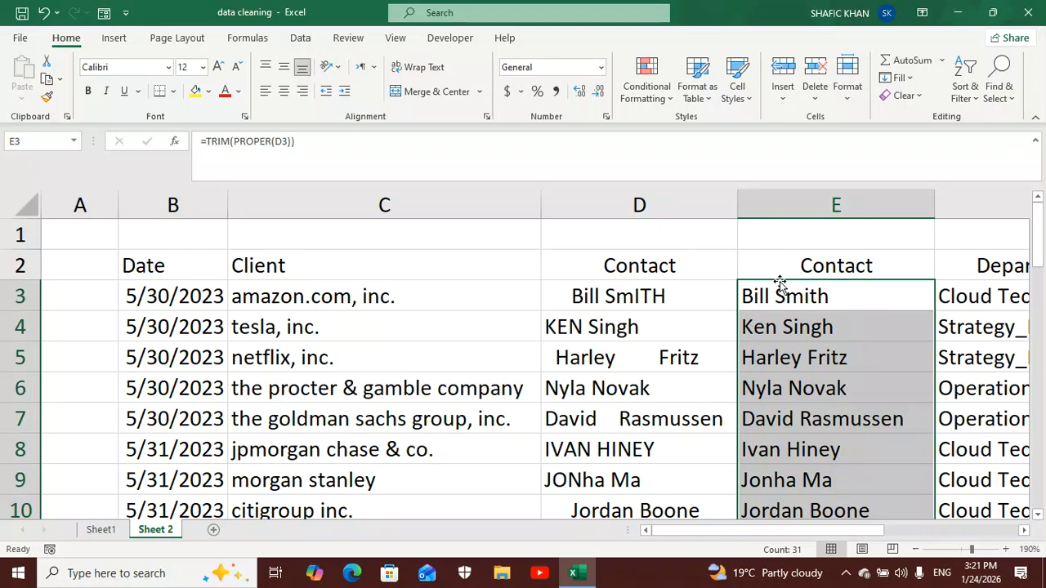
- Convert the cleaned Contact column E from formulas to static values by pasting it over itself as values only
click(790, 209)
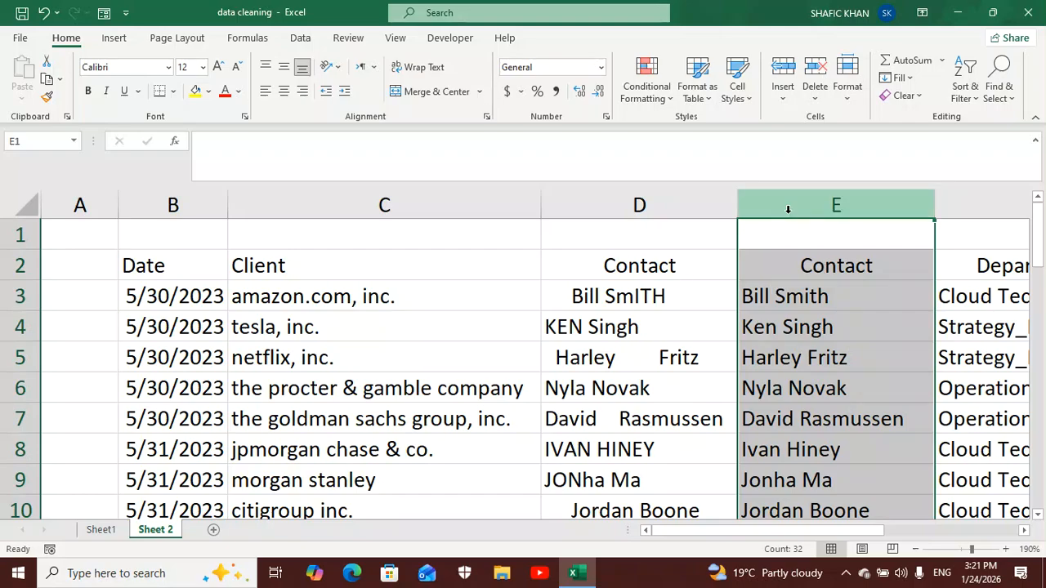
key(ctrl+c)
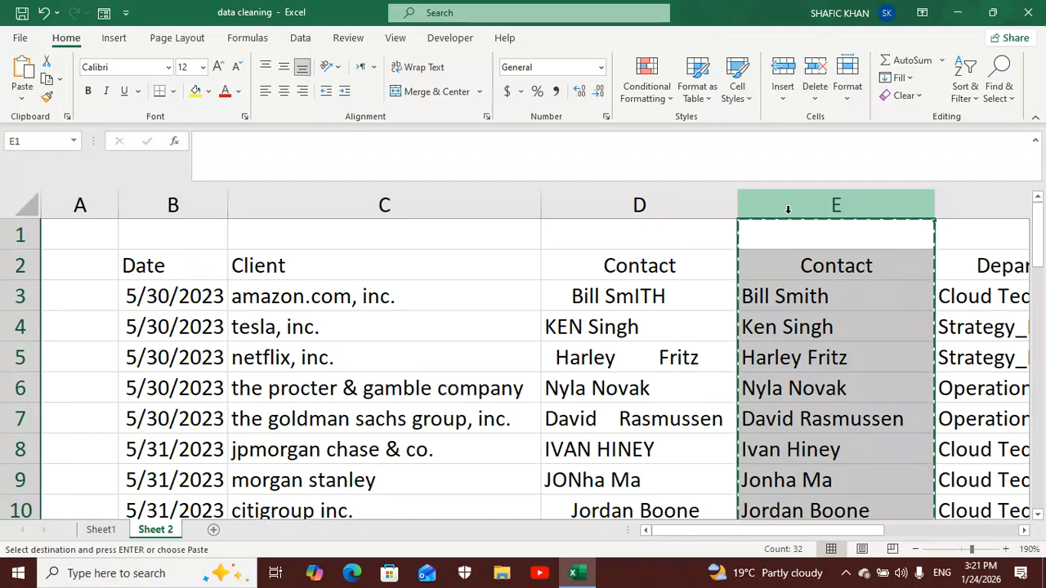
click(27, 99)
click(23, 205)
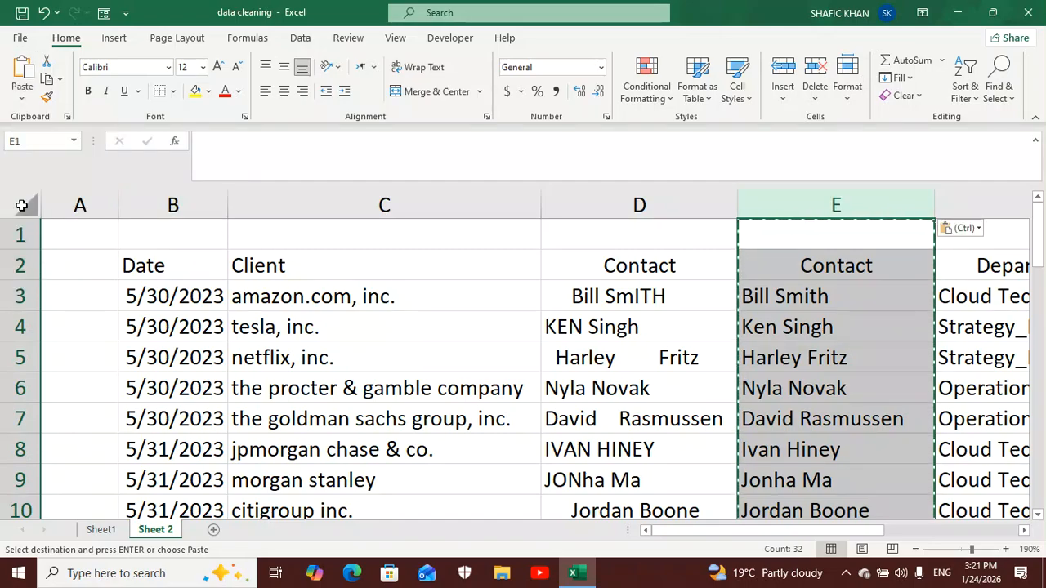
- Delete the original untidy Contact column D
click(646, 208)
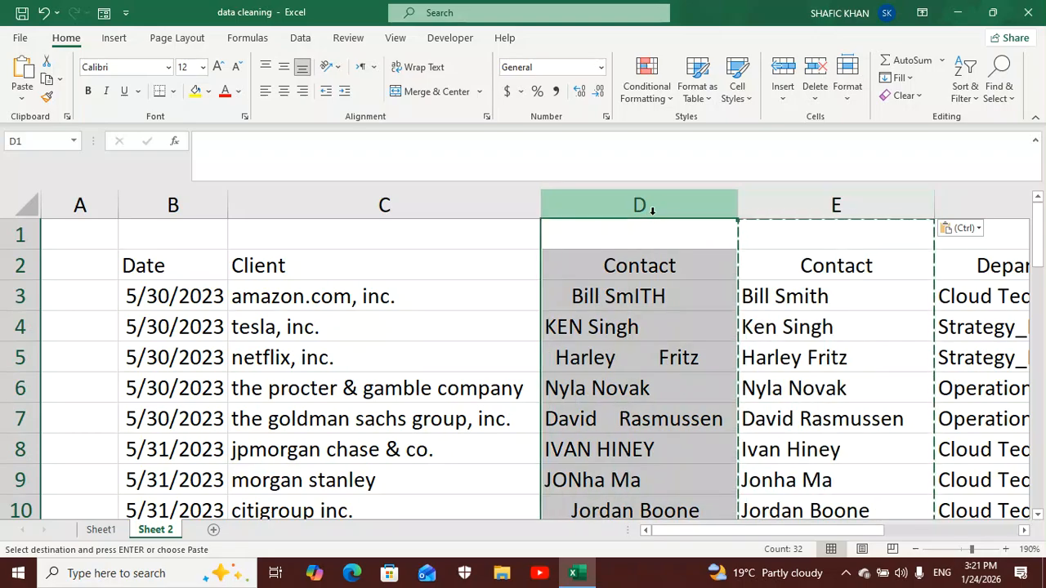
right_click(653, 209)
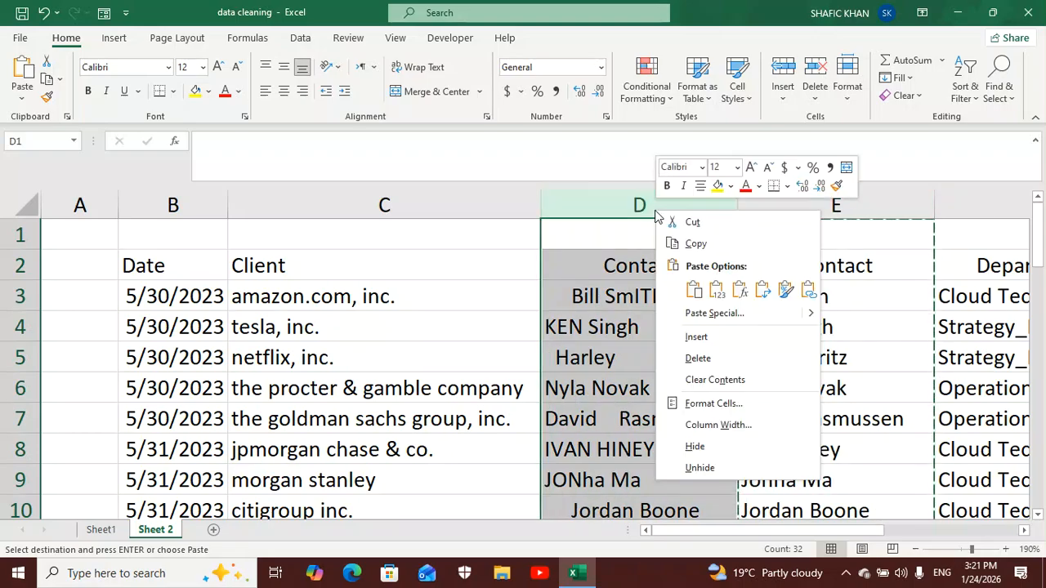
click(690, 365)
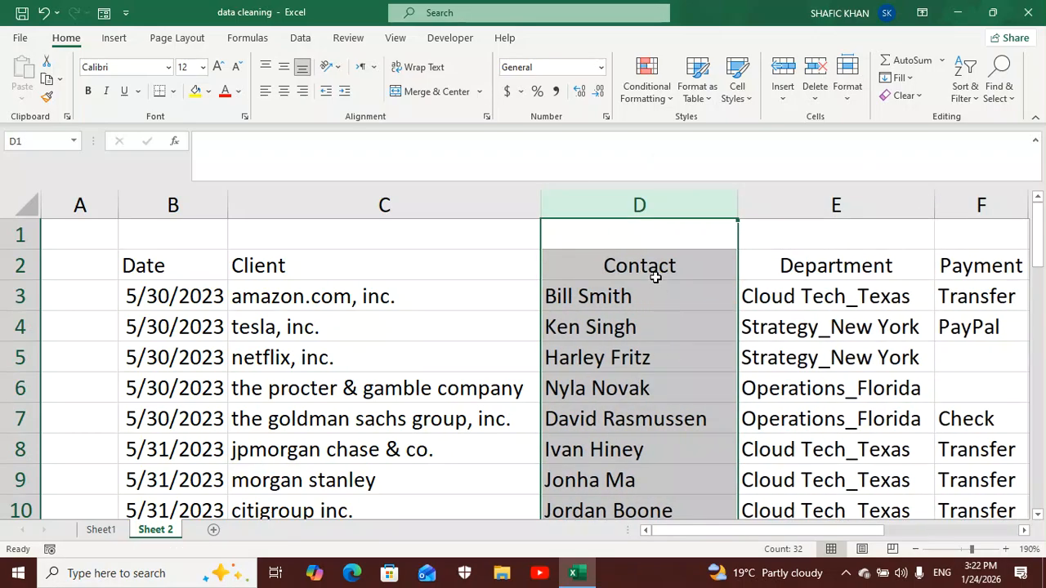
- Insert a blank column between Department and Payment and enter the header Region in F2
drag(705, 533, 772, 529)
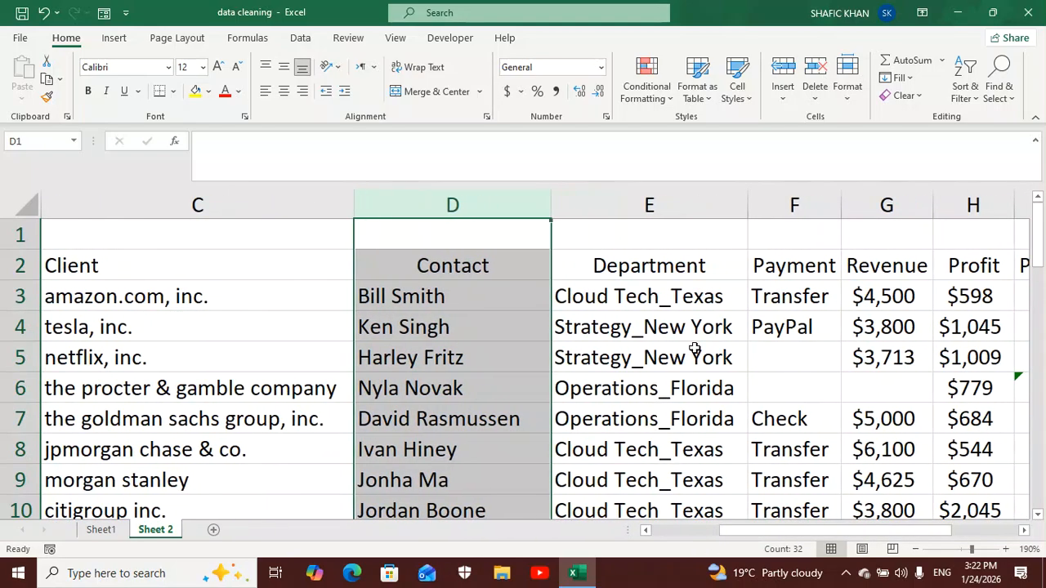
click(666, 266)
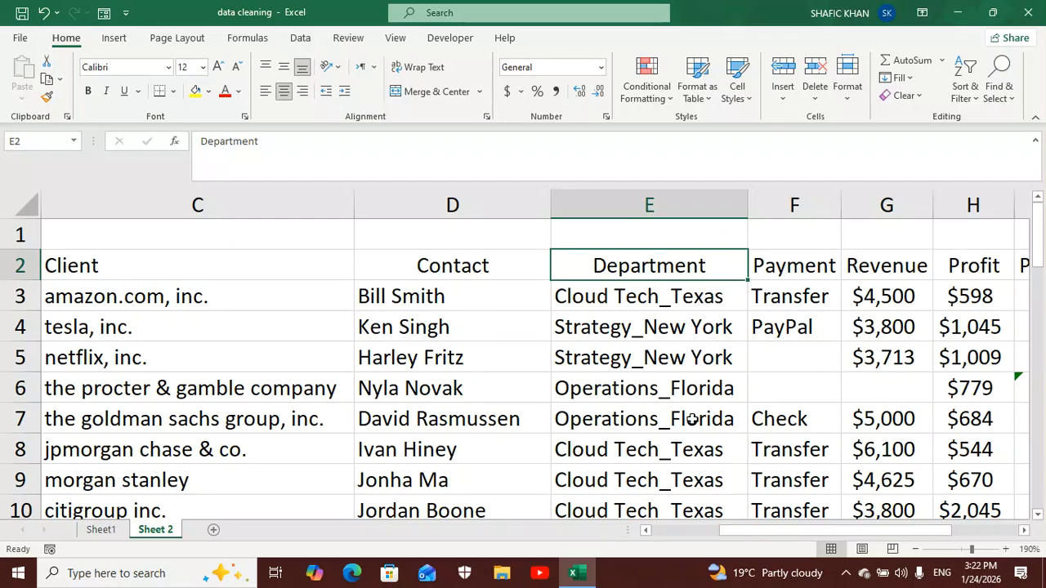
scroll(692, 419, down, 4)
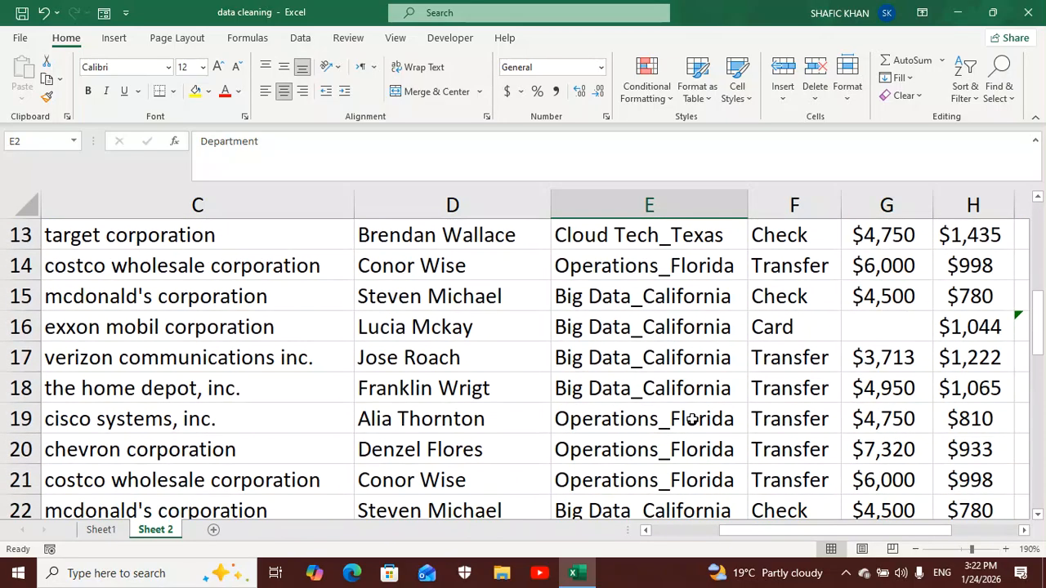
scroll(692, 419, up, 2)
scroll(691, 419, up, 2)
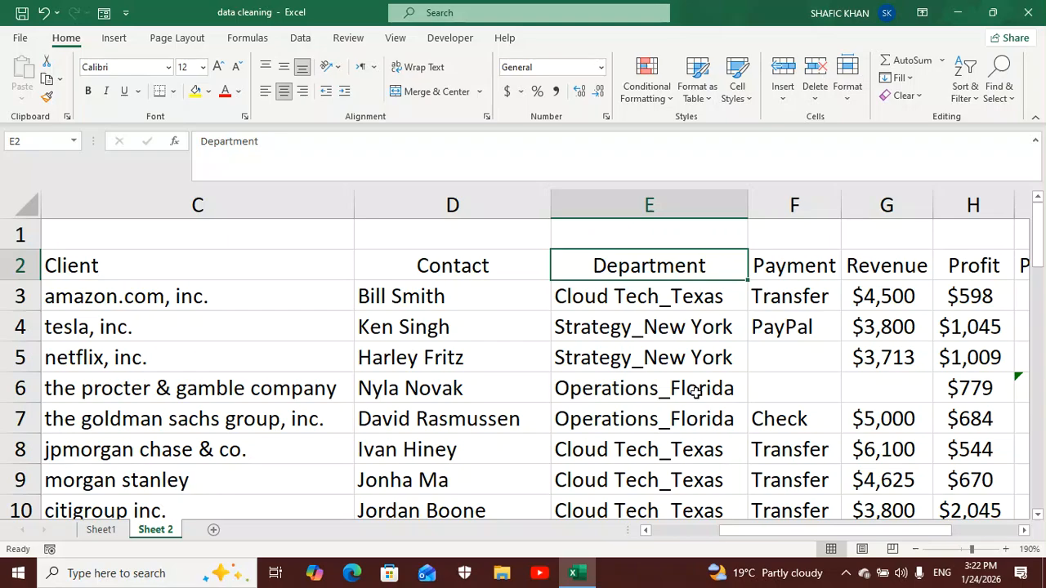
click(799, 204)
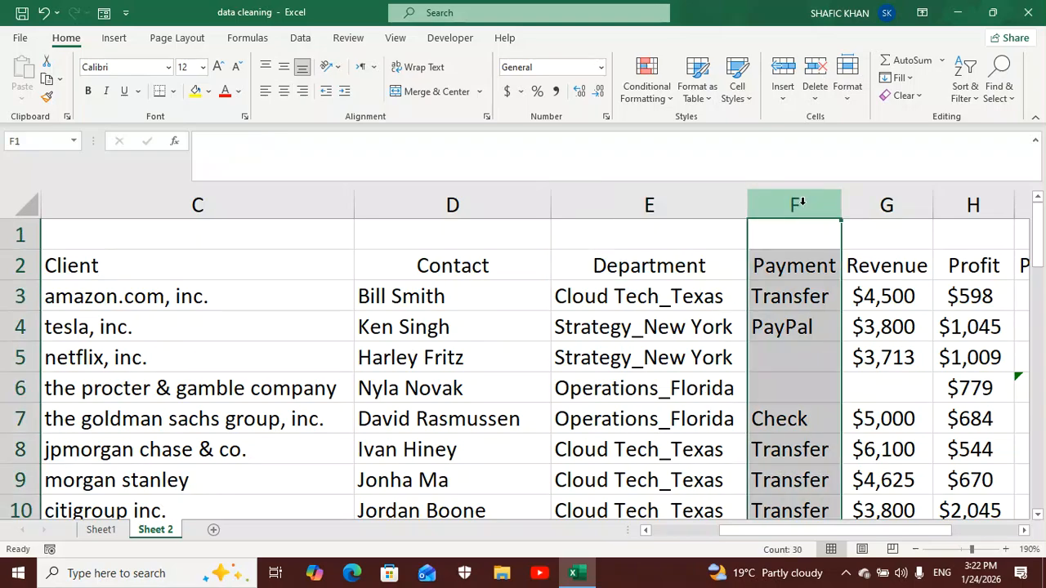
right_click(804, 210)
click(844, 331)
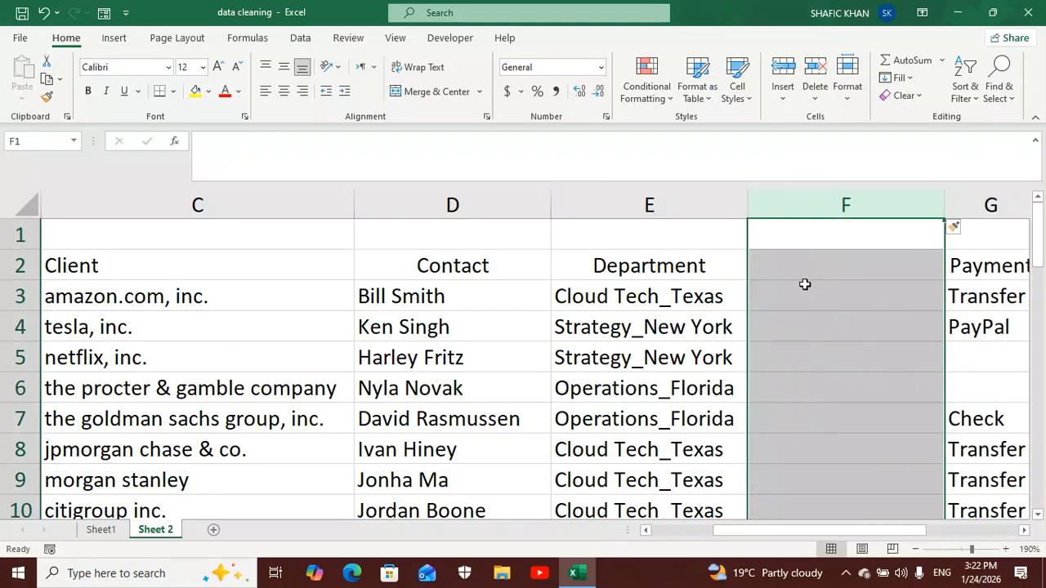
click(801, 271)
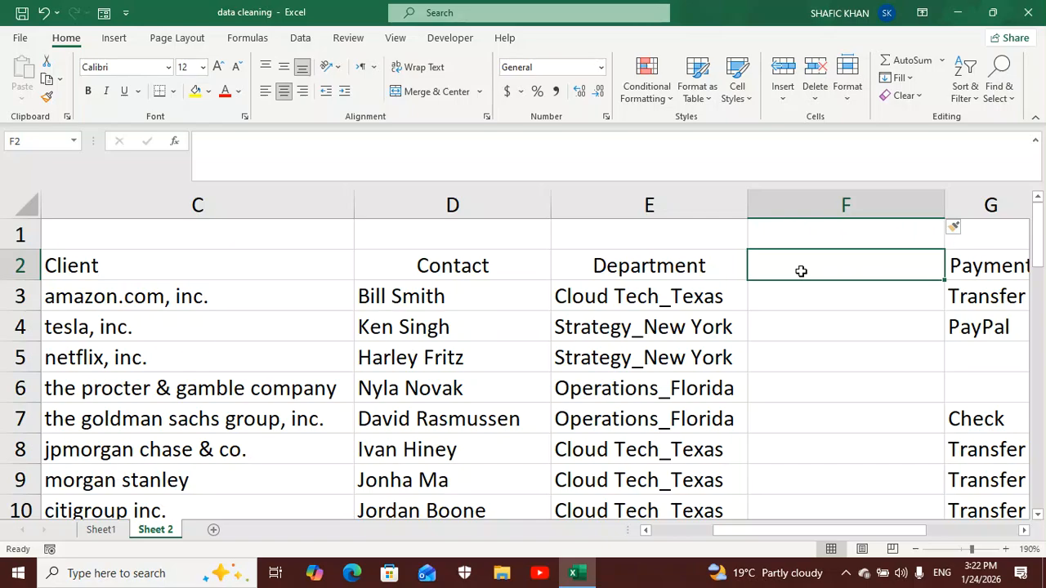
text(Region)
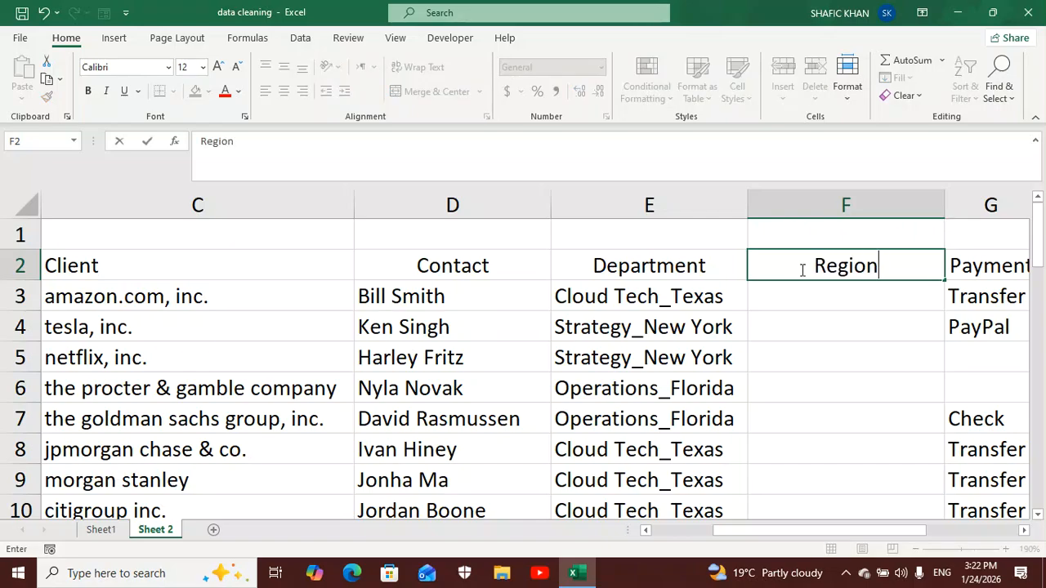
- Split the Department entries in E3:E33 into Department and Region using Text to Columns, delimited by an underscore
click(719, 298)
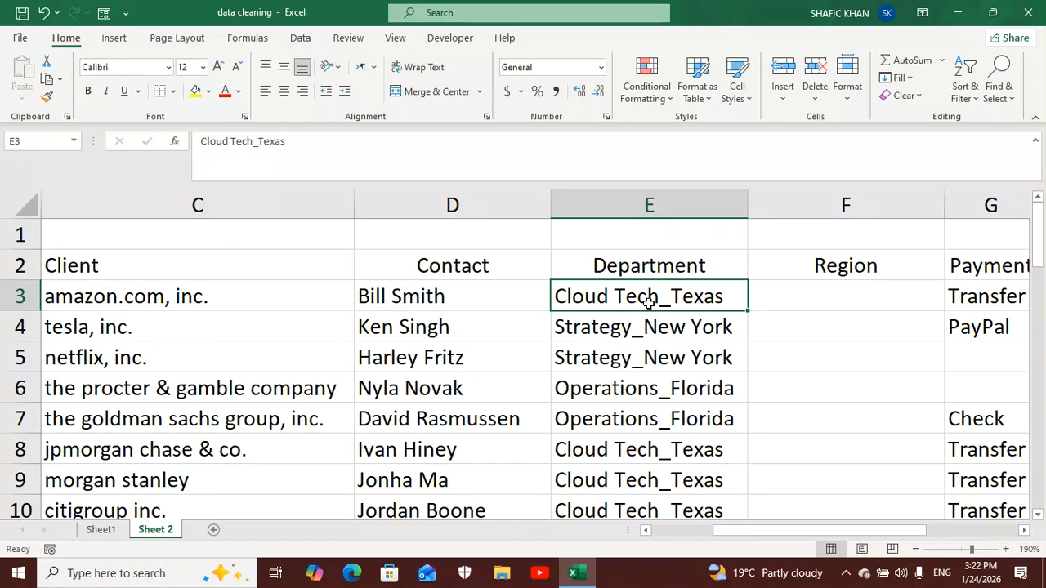
key(ctrl+shift+Down)
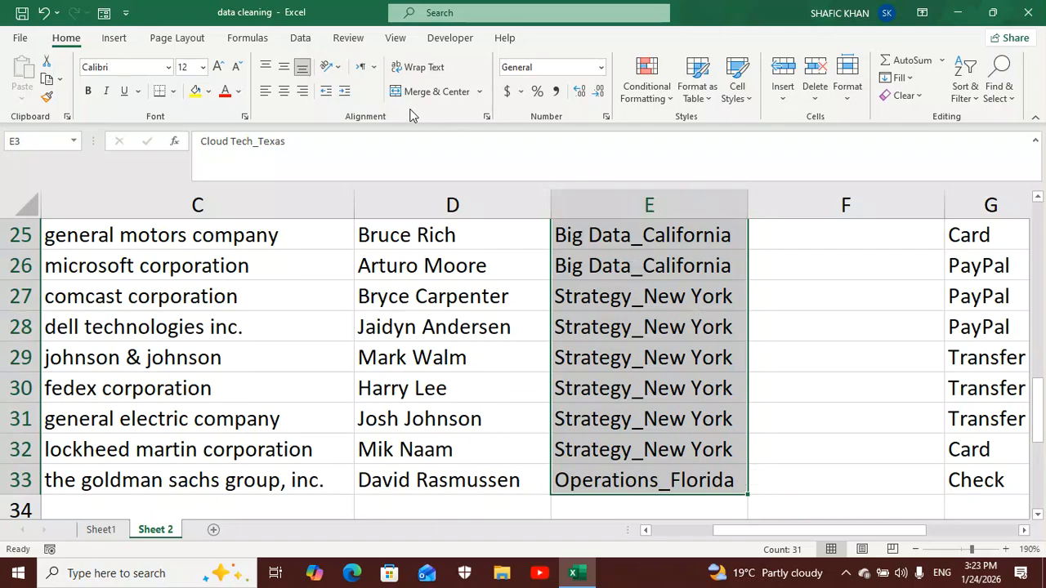
click(301, 39)
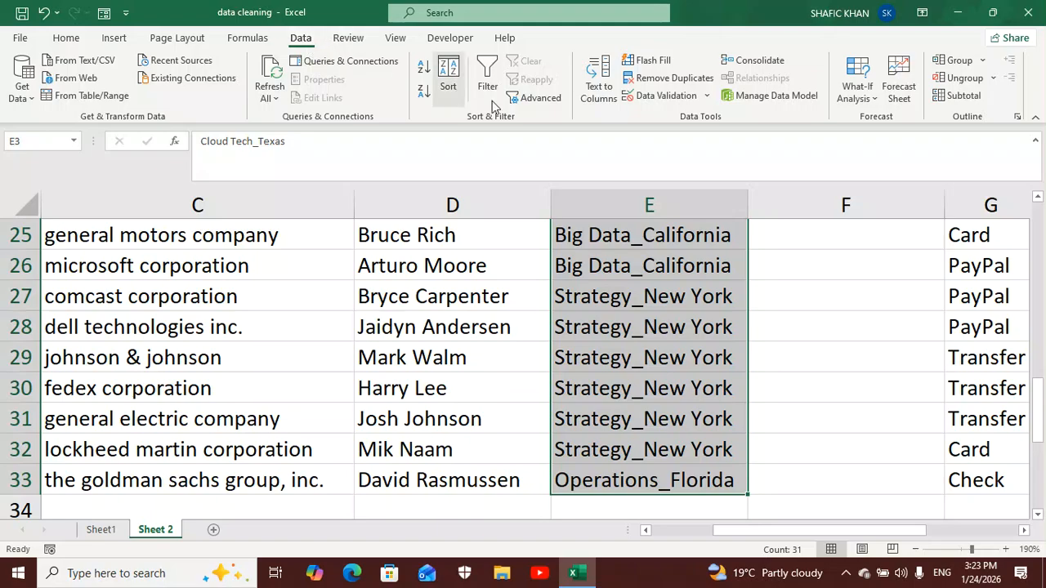
click(599, 82)
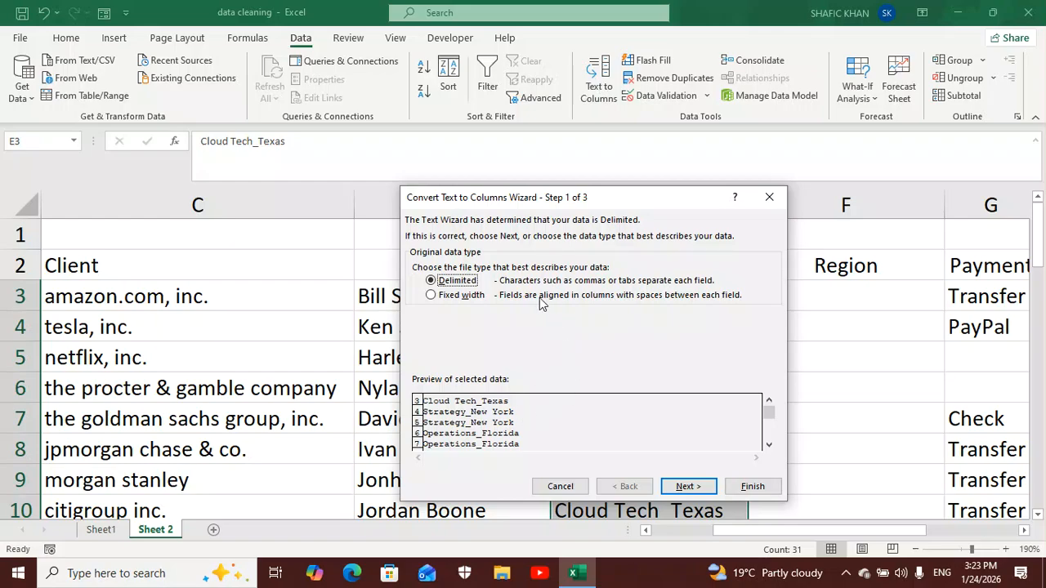
click(677, 487)
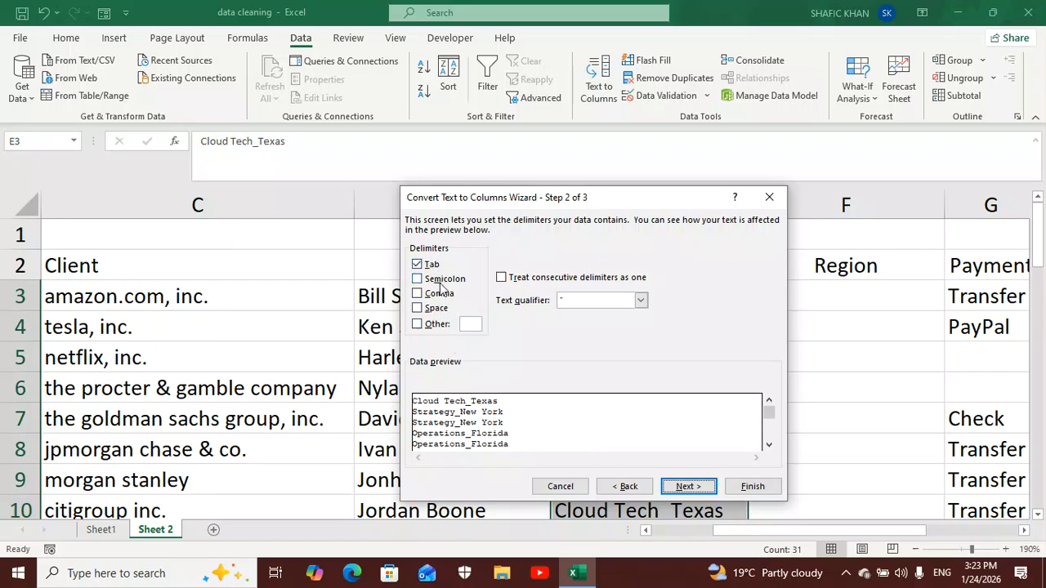
click(417, 325)
text(-)
key(BackSpace)
text(_)
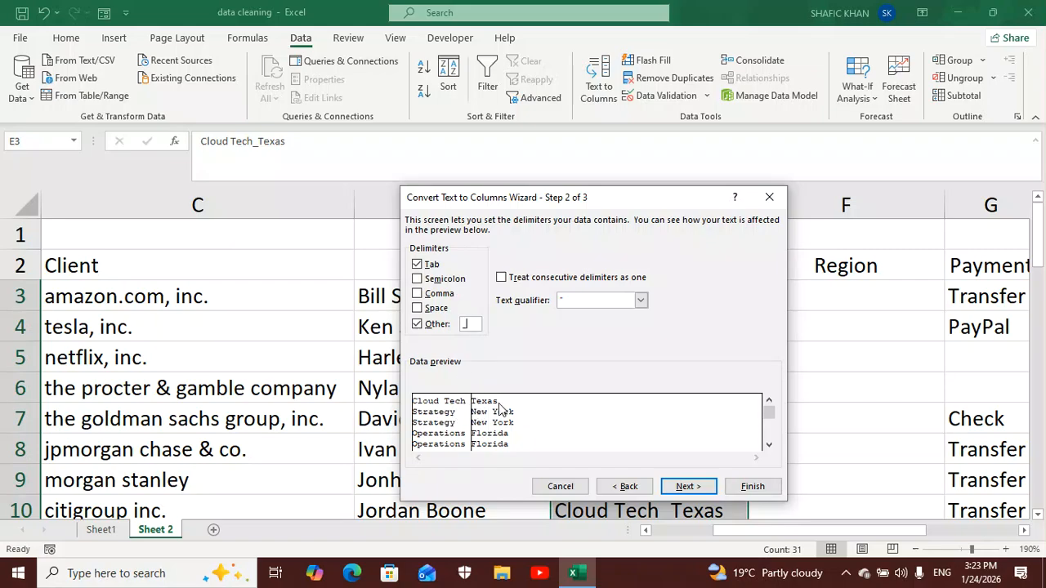
click(693, 487)
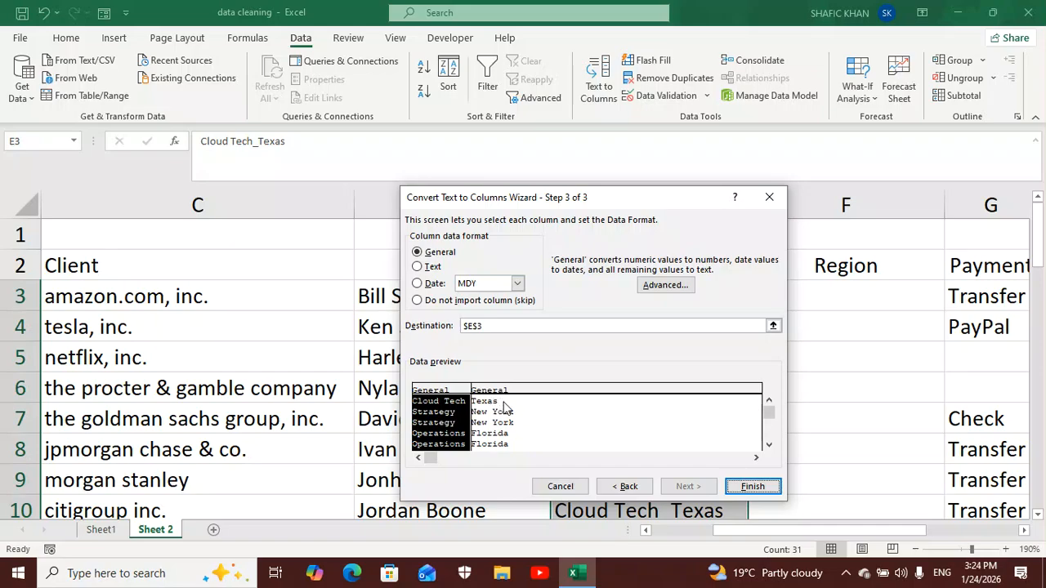
click(752, 488)
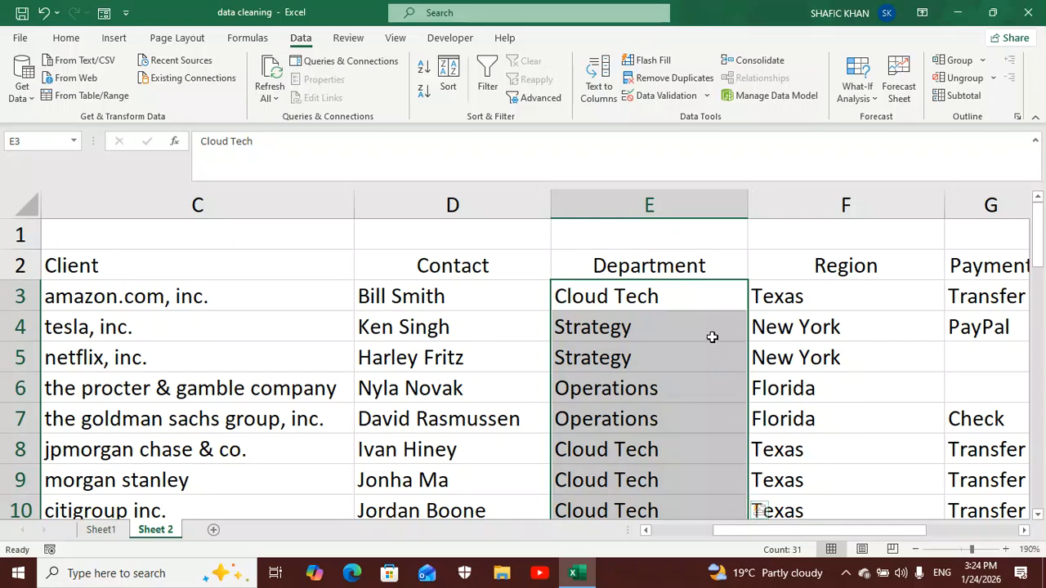
- Autofit the widths of the Department and Region columns to their contents
double_click(745, 210)
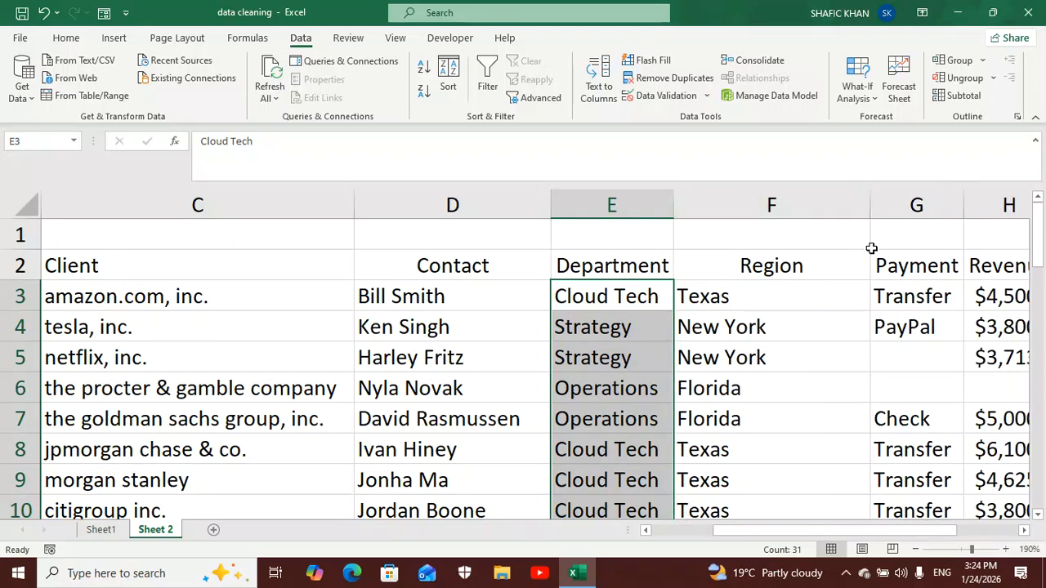
double_click(869, 213)
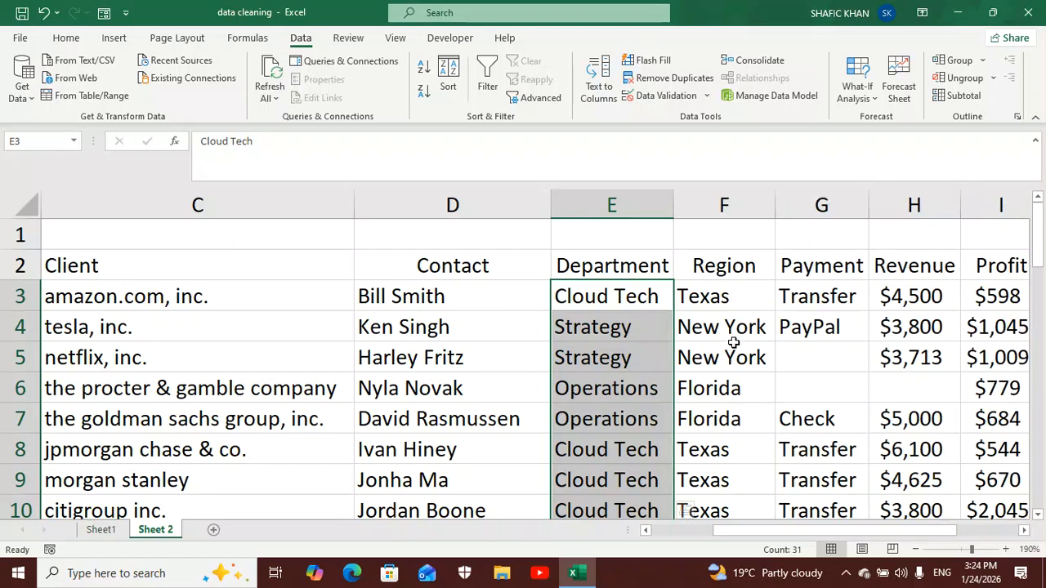
drag(804, 533, 768, 532)
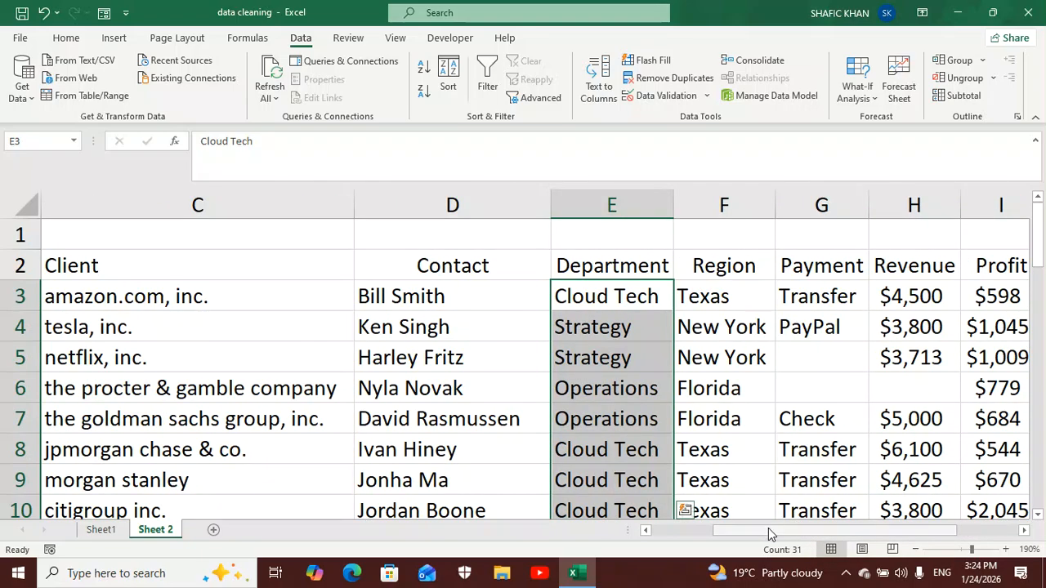
- Examine the Payment and Revenue columns for blank cells
scroll(768, 528, right, 4)
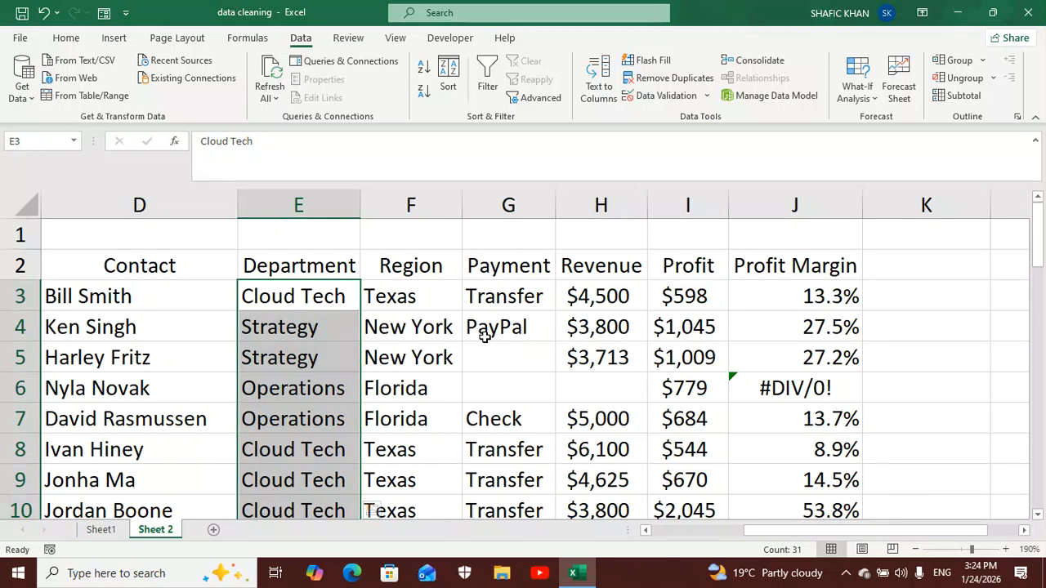
click(496, 210)
click(504, 357)
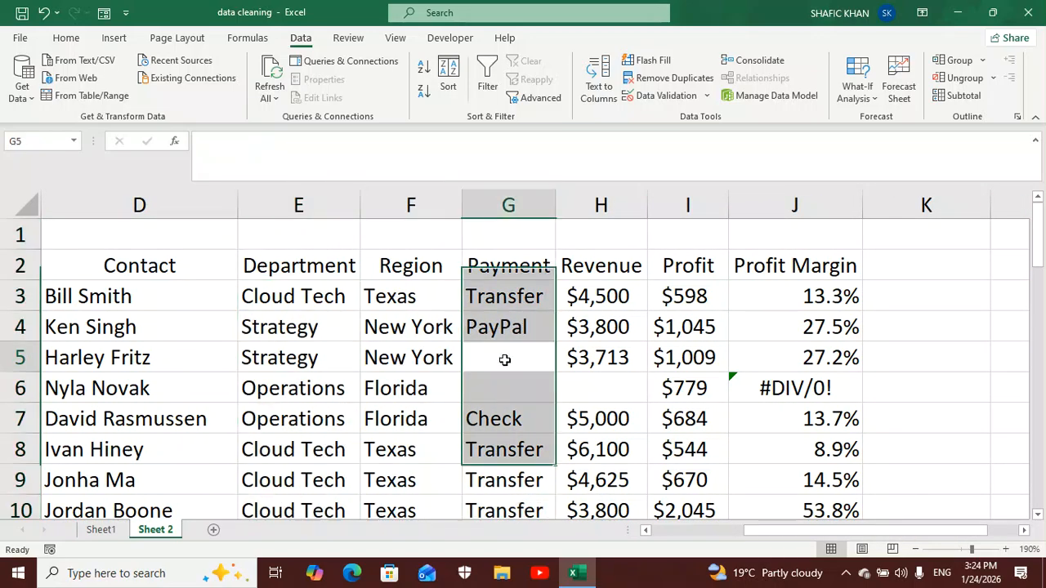
click(506, 384)
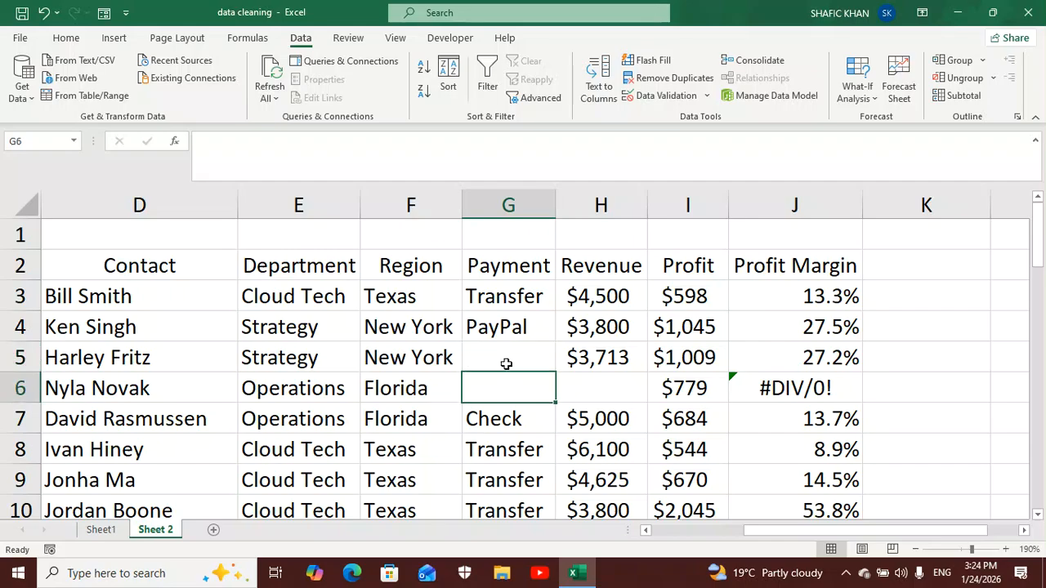
click(583, 388)
scroll(518, 366, down, 4)
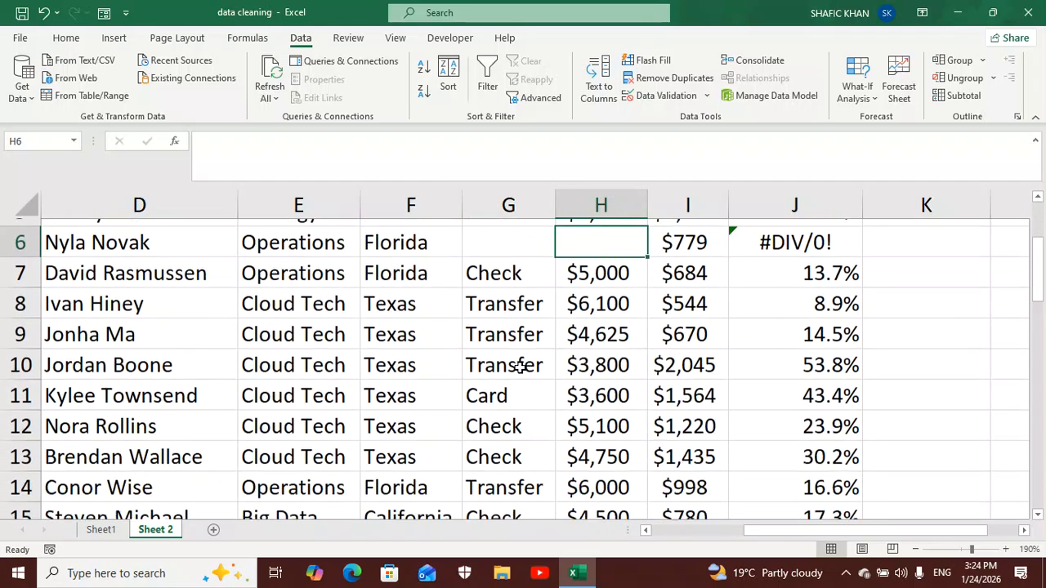
click(593, 335)
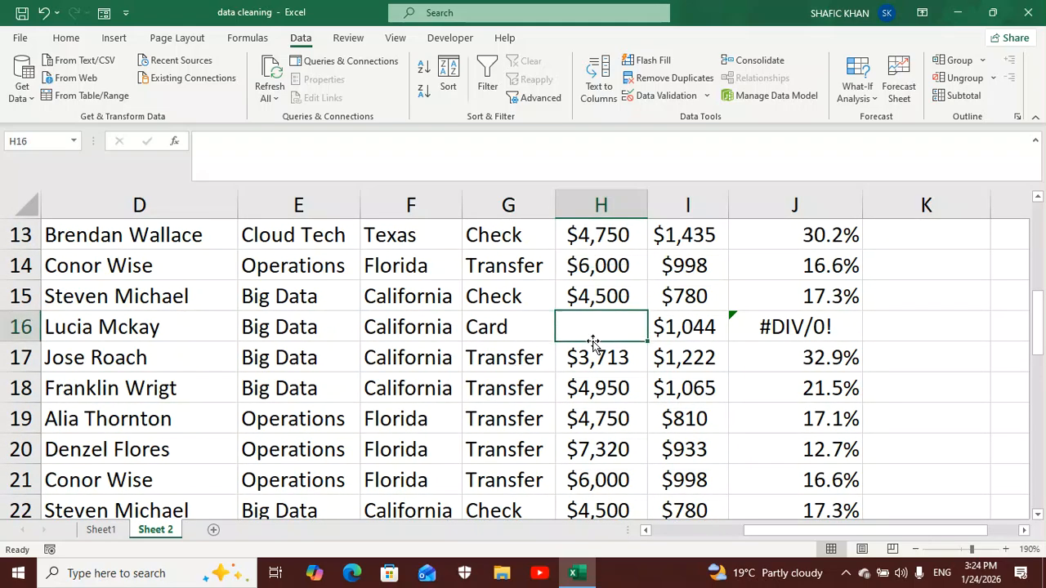
scroll(580, 390, up, 2)
scroll(580, 390, up, 2)
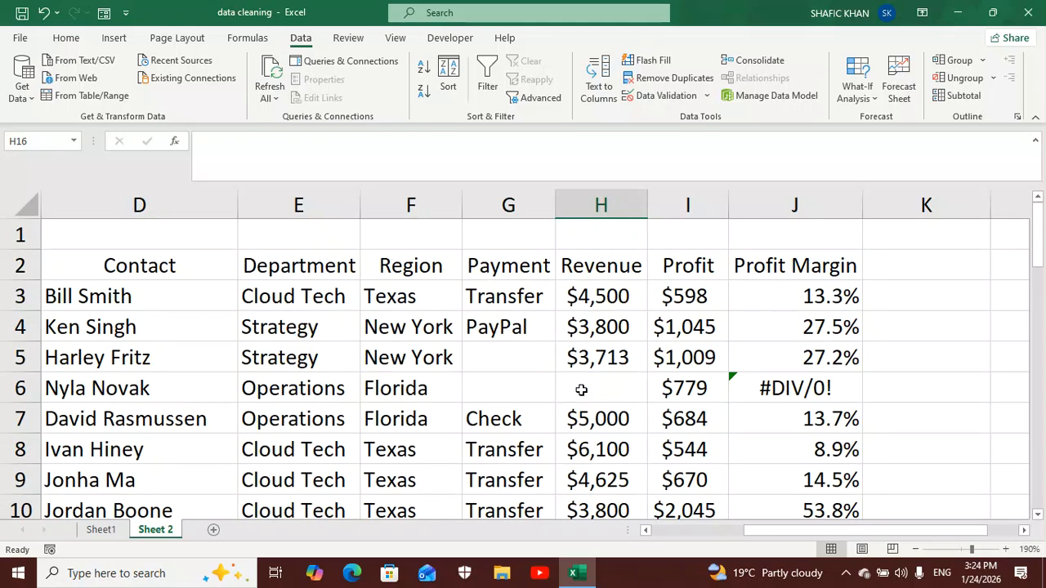
- Select all blank cells in the sales table with Go To Special and fill them all with NA
click(519, 361)
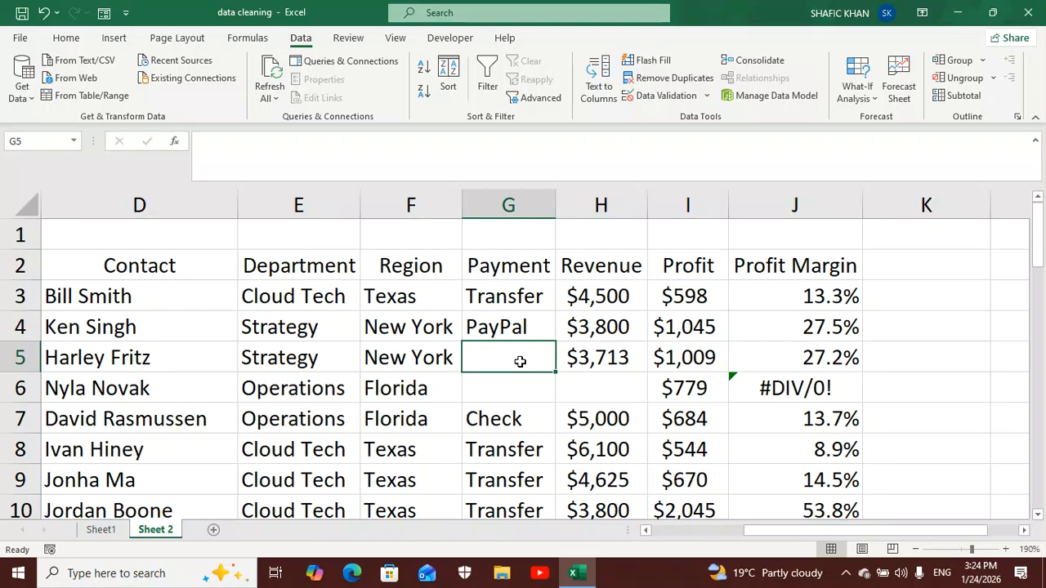
key(ctrl+a)
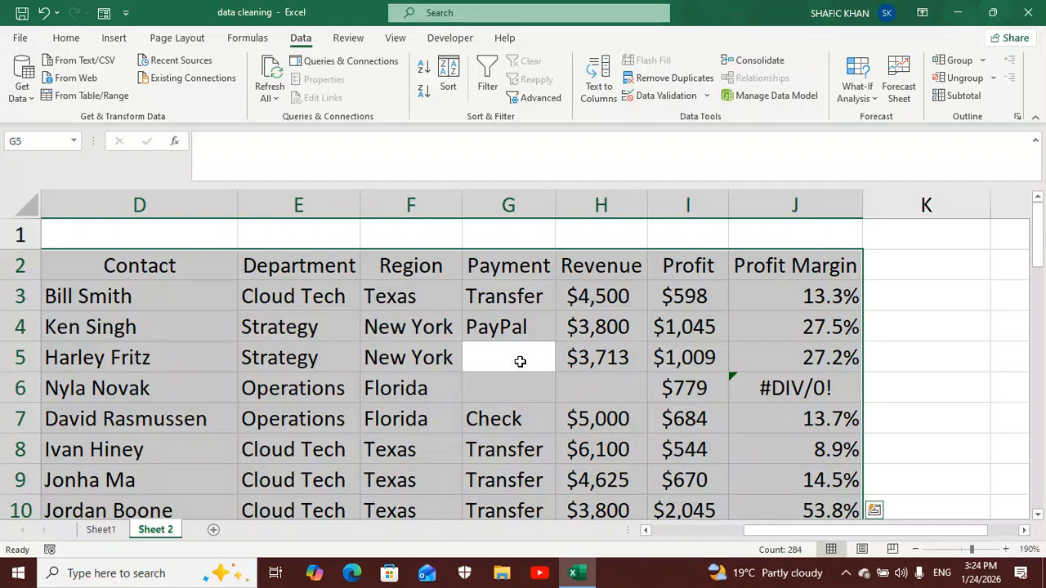
click(57, 40)
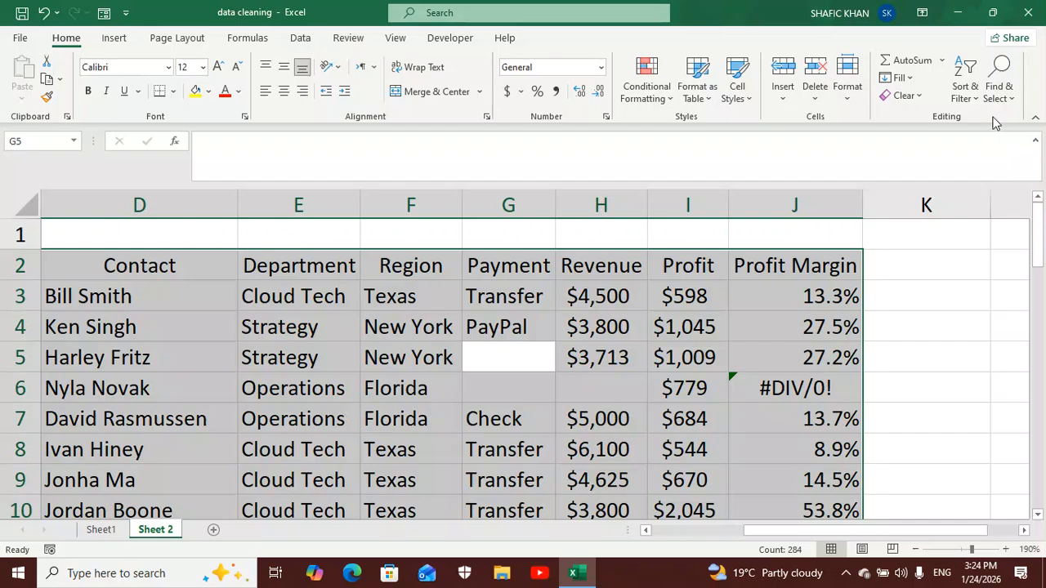
click(997, 91)
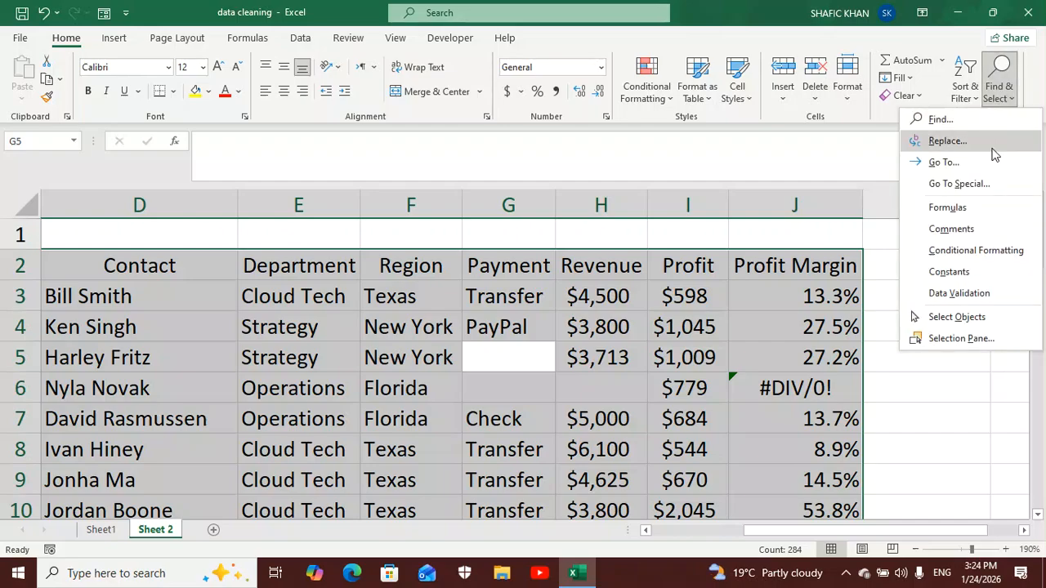
click(960, 184)
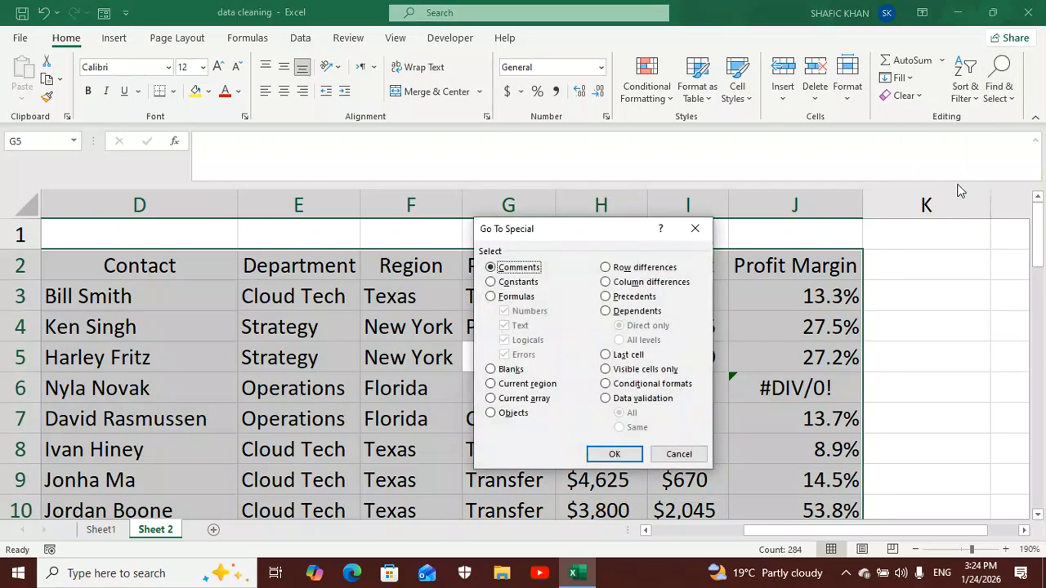
click(491, 372)
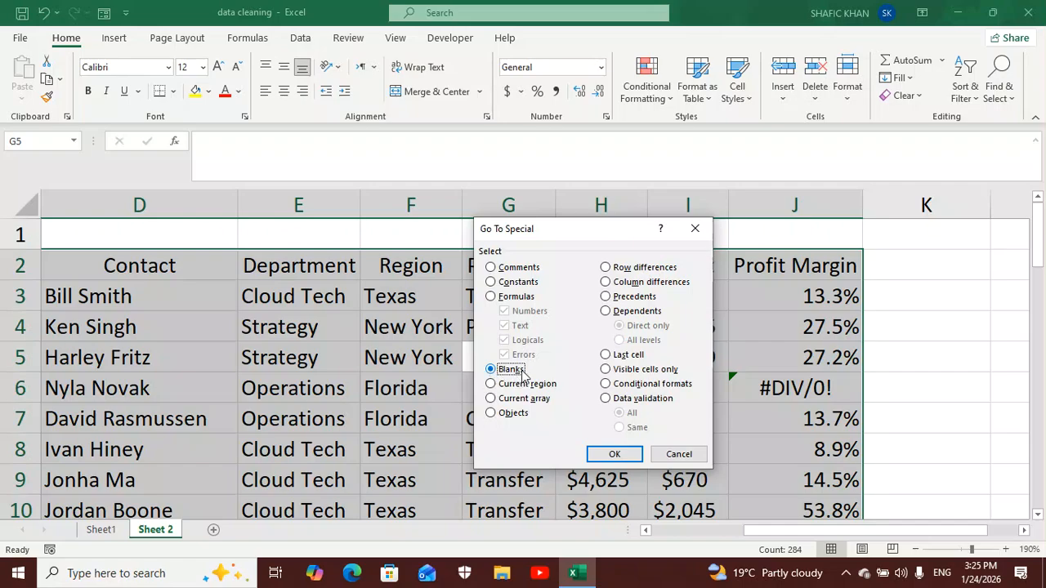
click(615, 455)
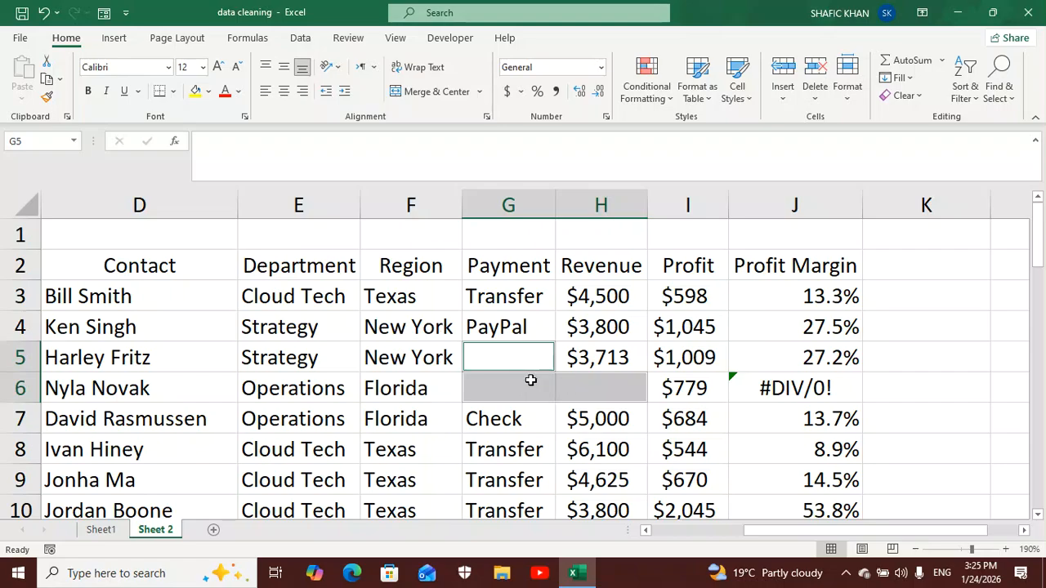
click(330, 158)
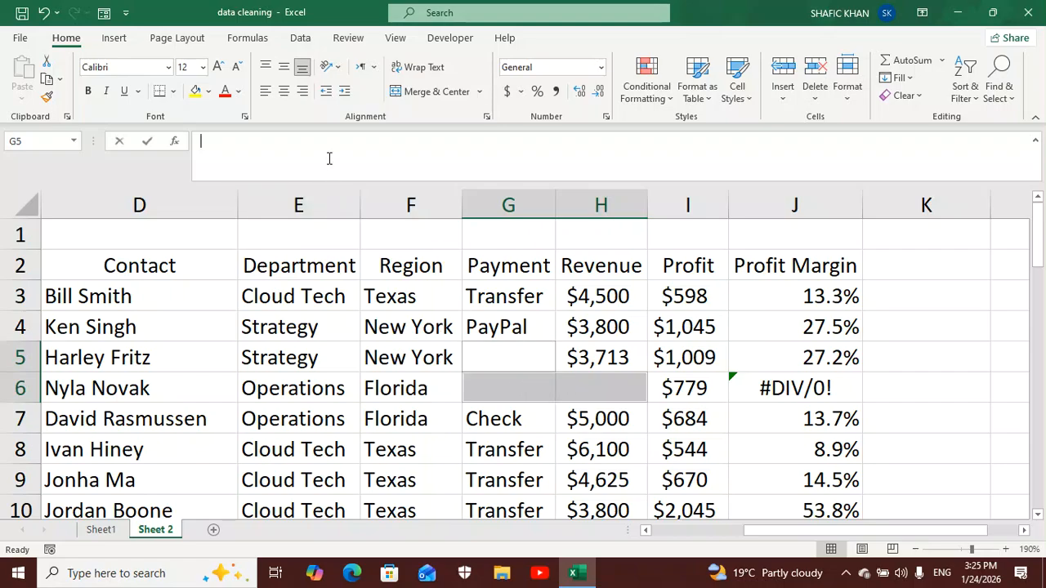
text(NA)
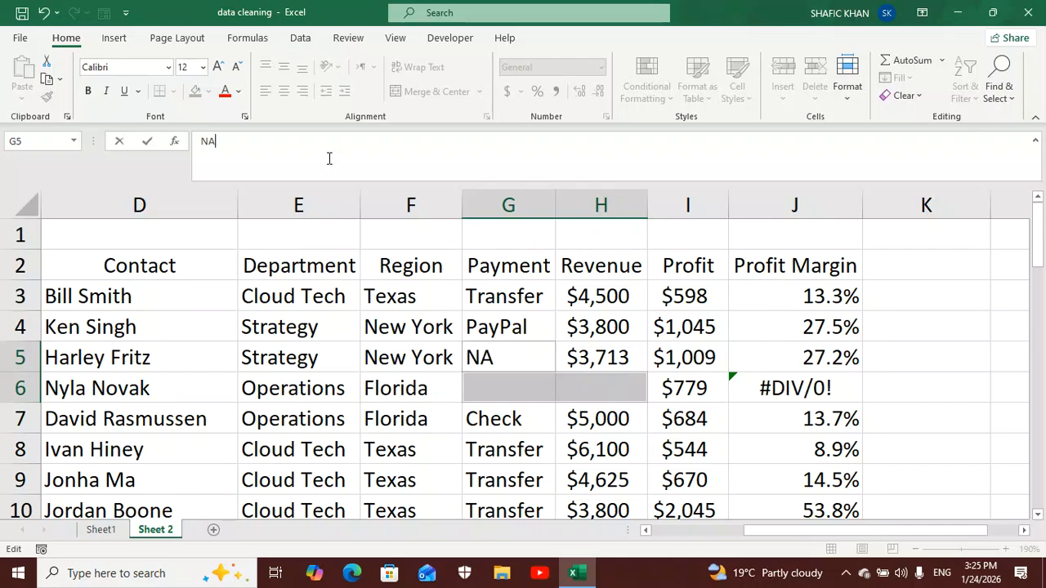
key(ctrl+Return)
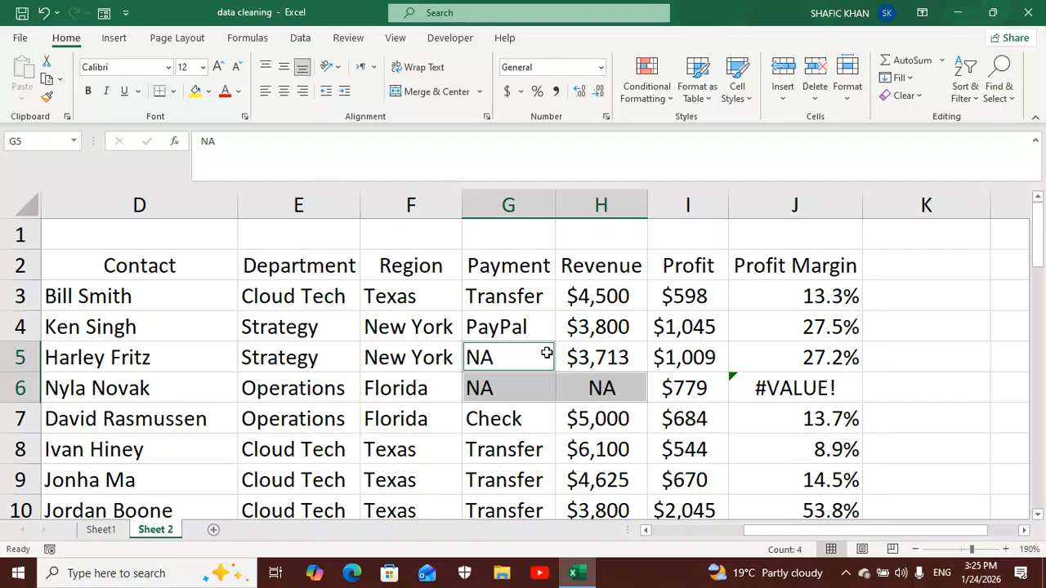
- Review the NA-filled rows and the Profit Margin column for formula errors, including the formula in J3
scroll(546, 356, down, 4)
scroll(546, 356, down, 1)
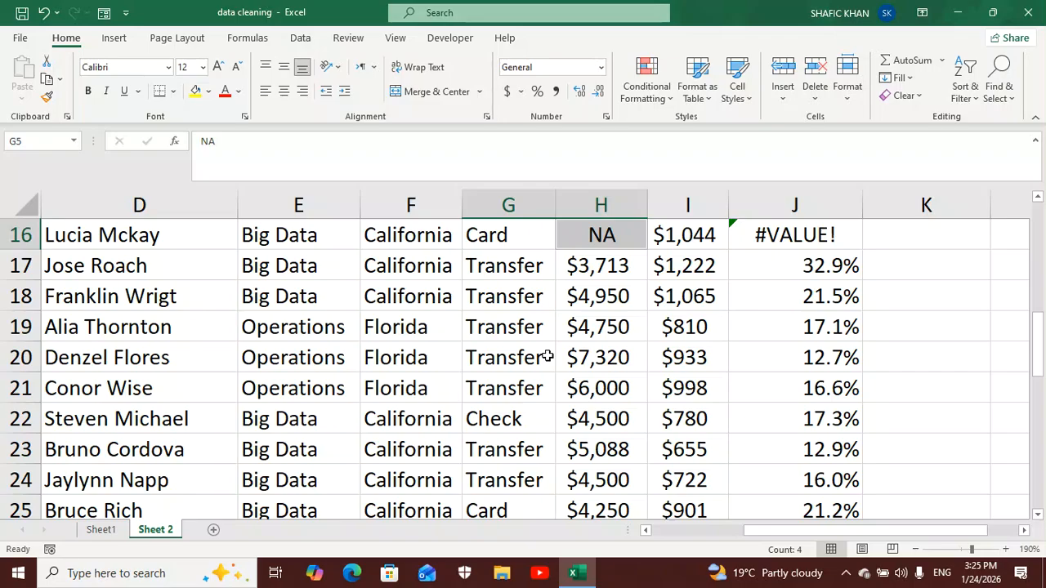
scroll(546, 356, down, 2)
scroll(546, 356, up, 4)
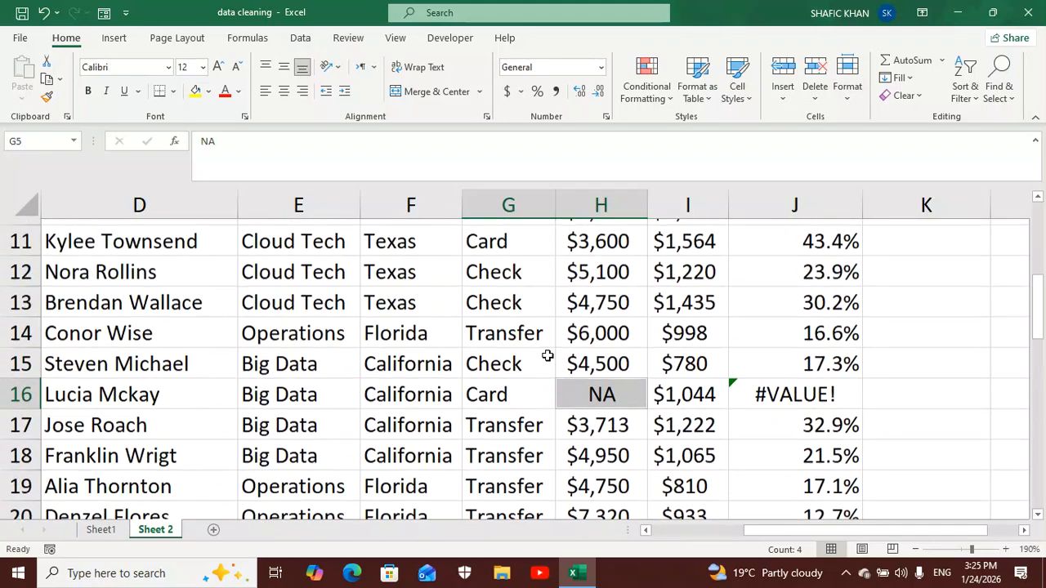
scroll(545, 356, up, 3)
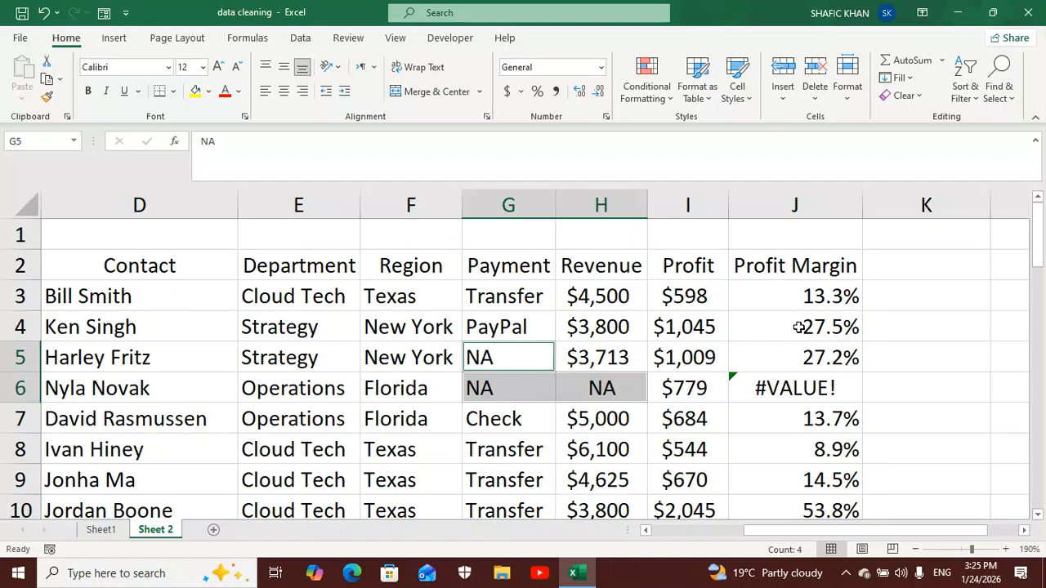
click(794, 296)
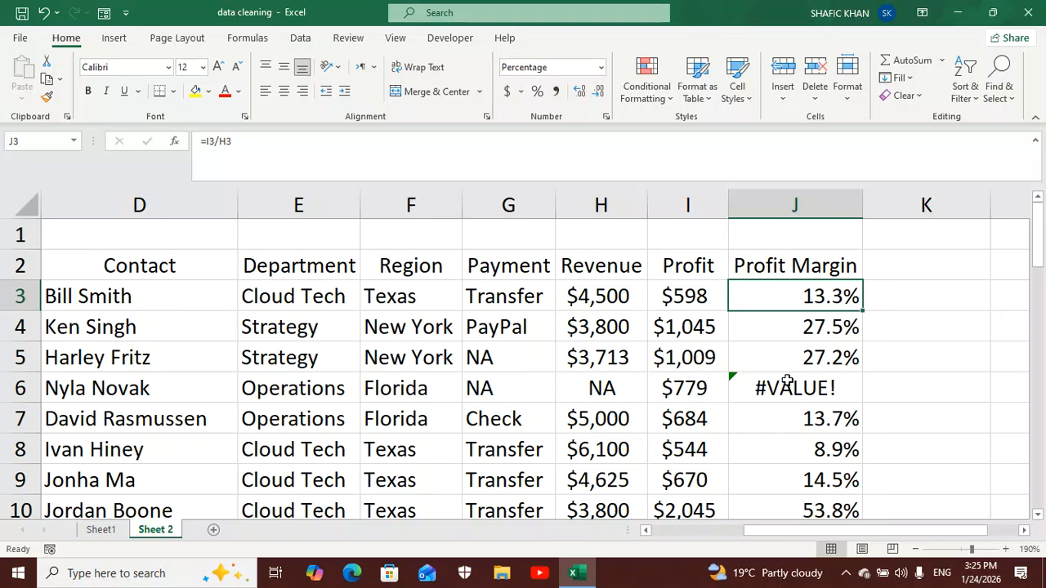
scroll(787, 384, down, 4)
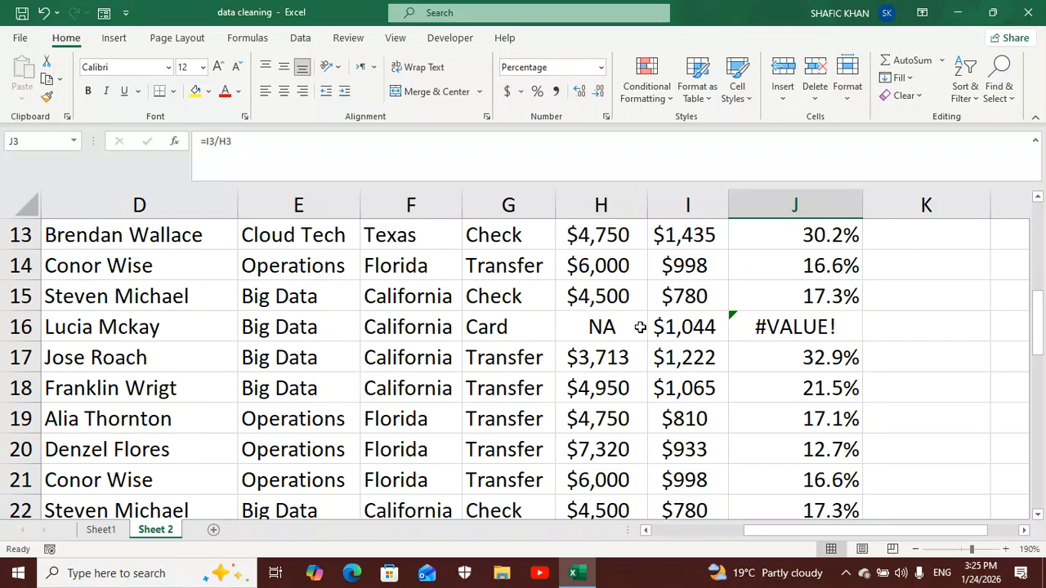
scroll(729, 327, up, 4)
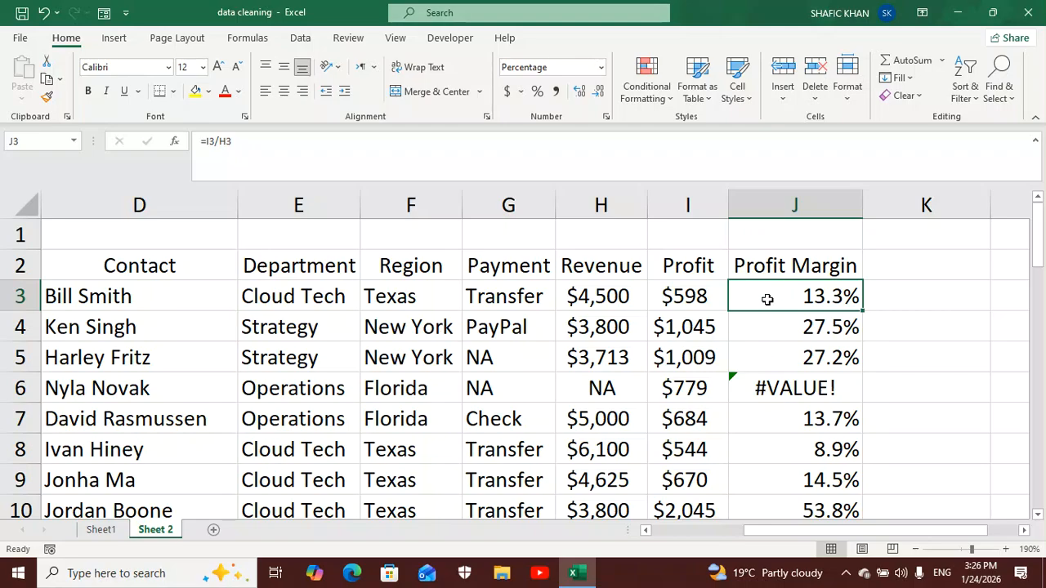
- Wrap the Profit Margin formula in J3 in an error check, making it =IFERROR(I3/H3,"NA")
click(205, 141)
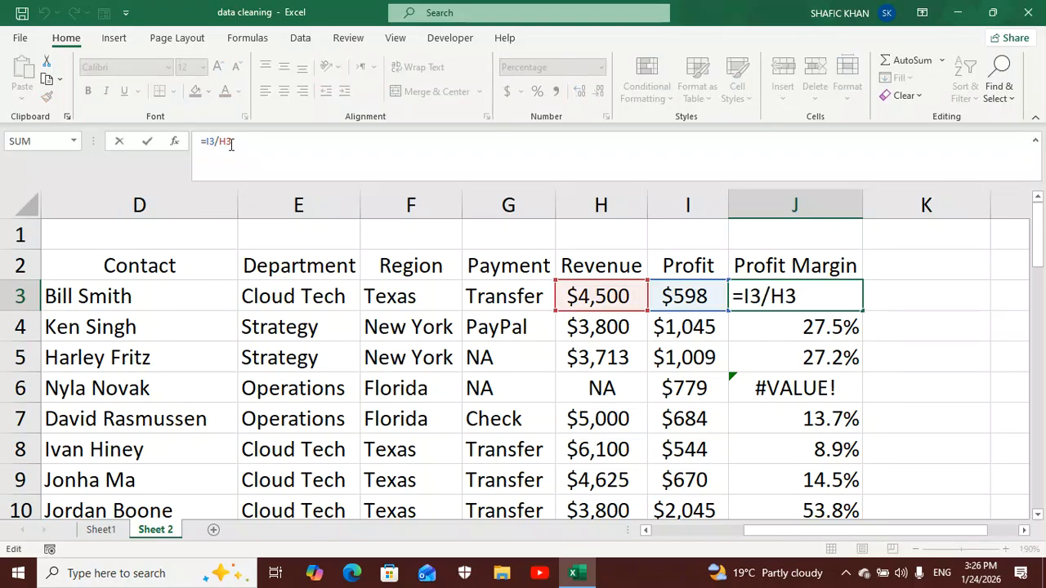
text(IFE)
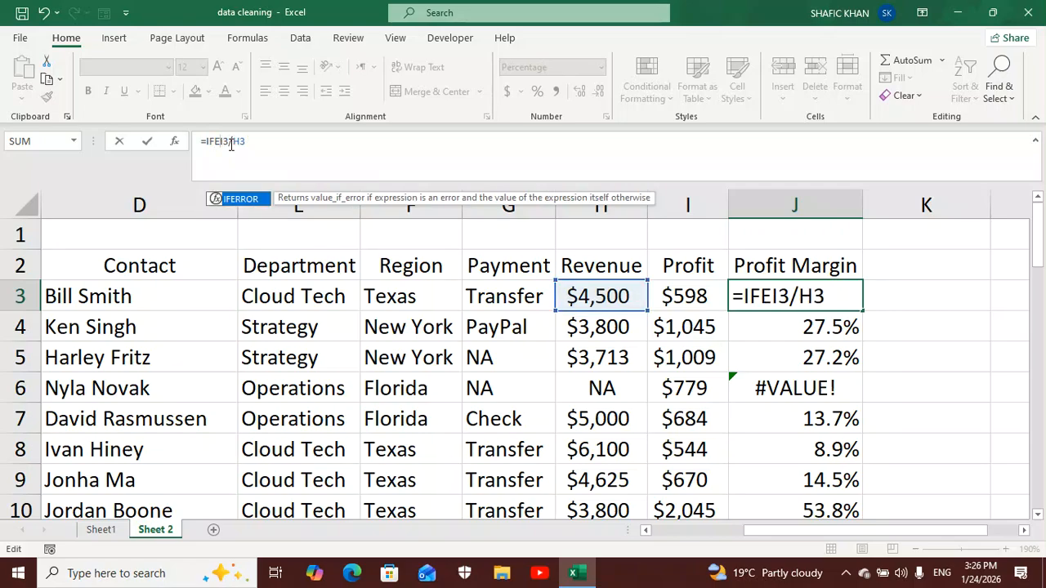
double_click(258, 199)
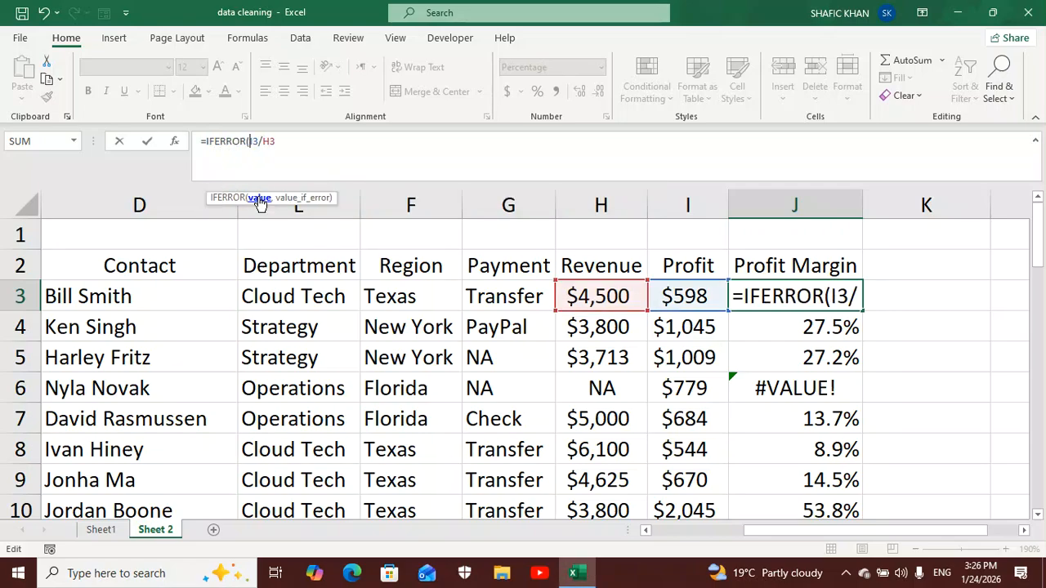
click(278, 142)
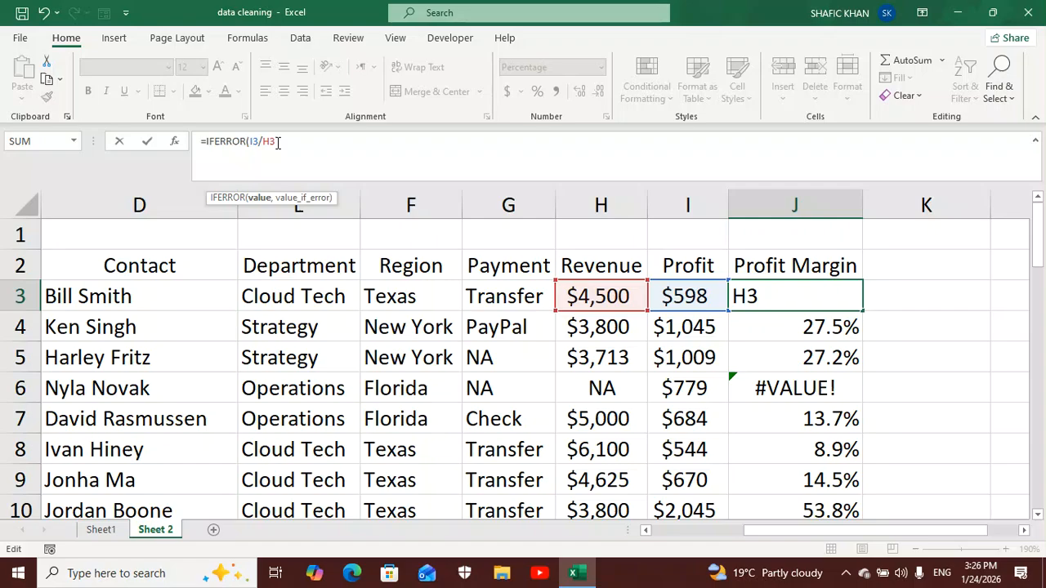
text(,"NA)
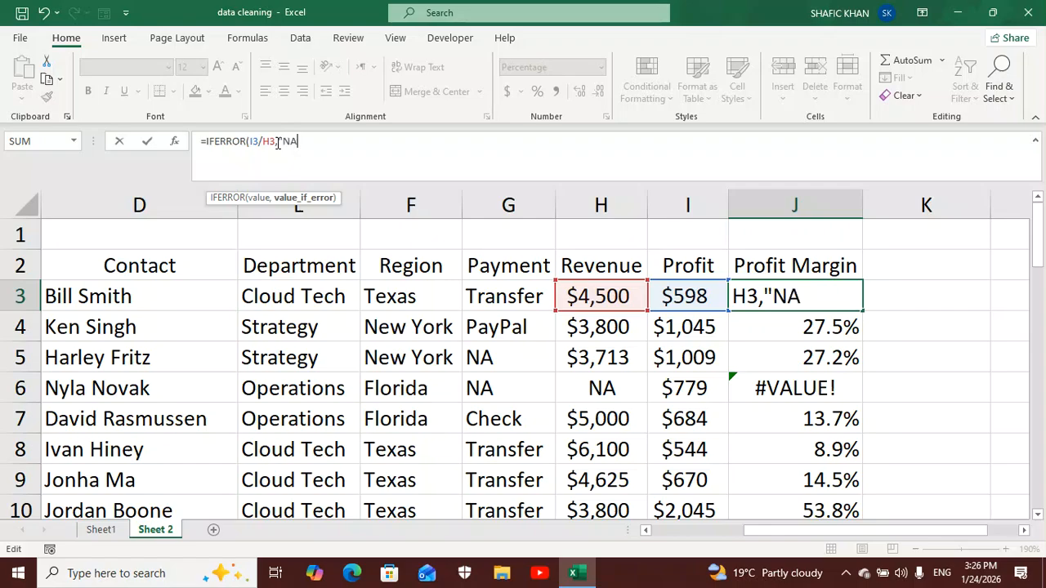
text("))
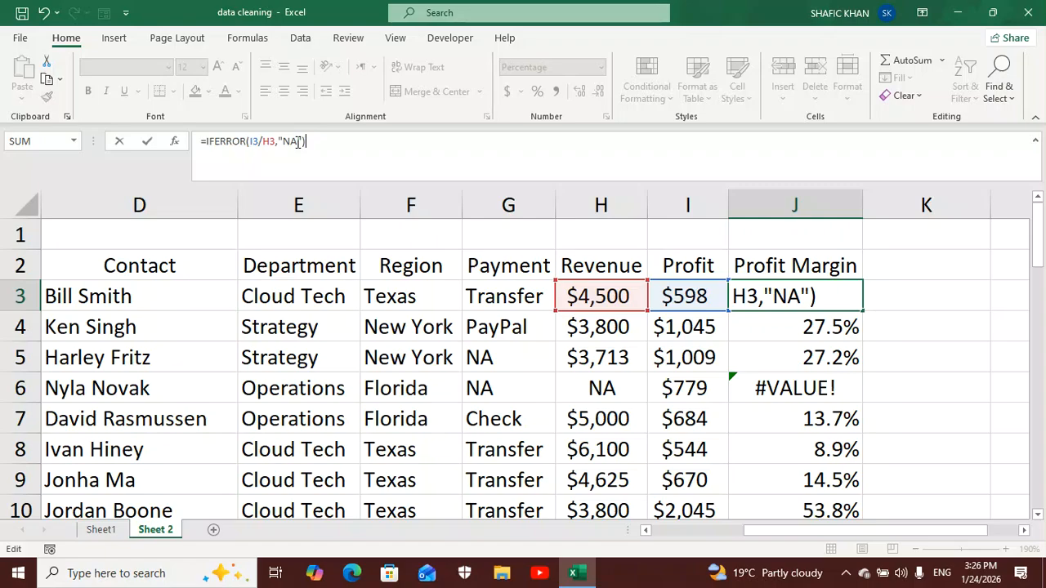
key(Return)
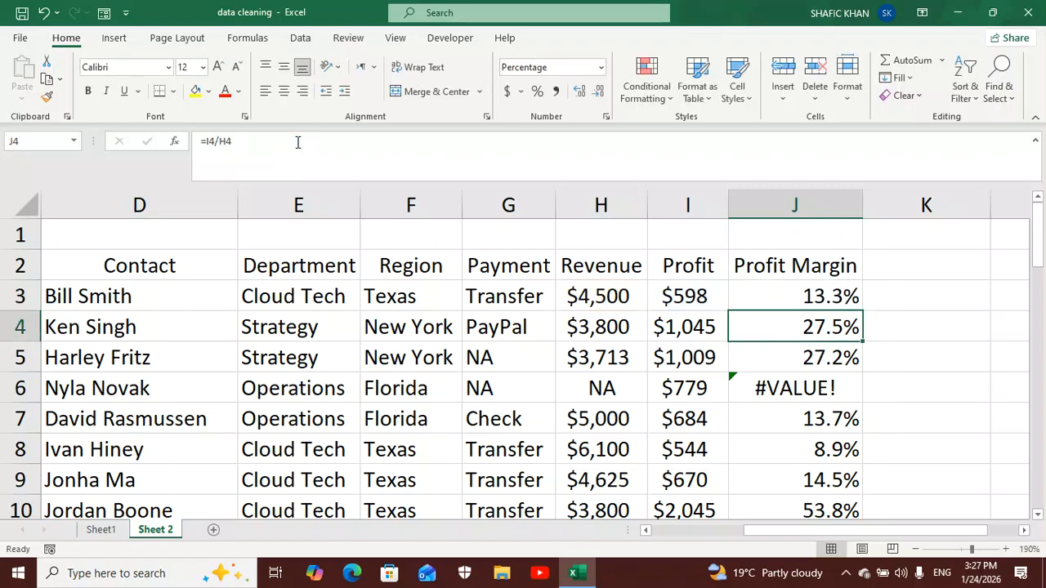
- Fill the IFERROR formula from J3 down the whole Profit Margin column and check the rows
click(787, 291)
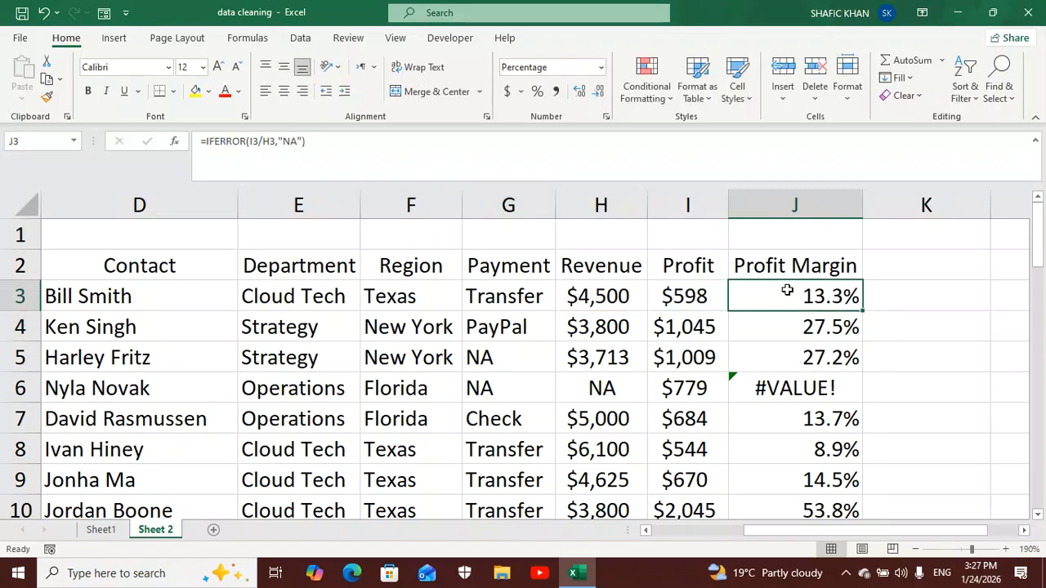
double_click(862, 311)
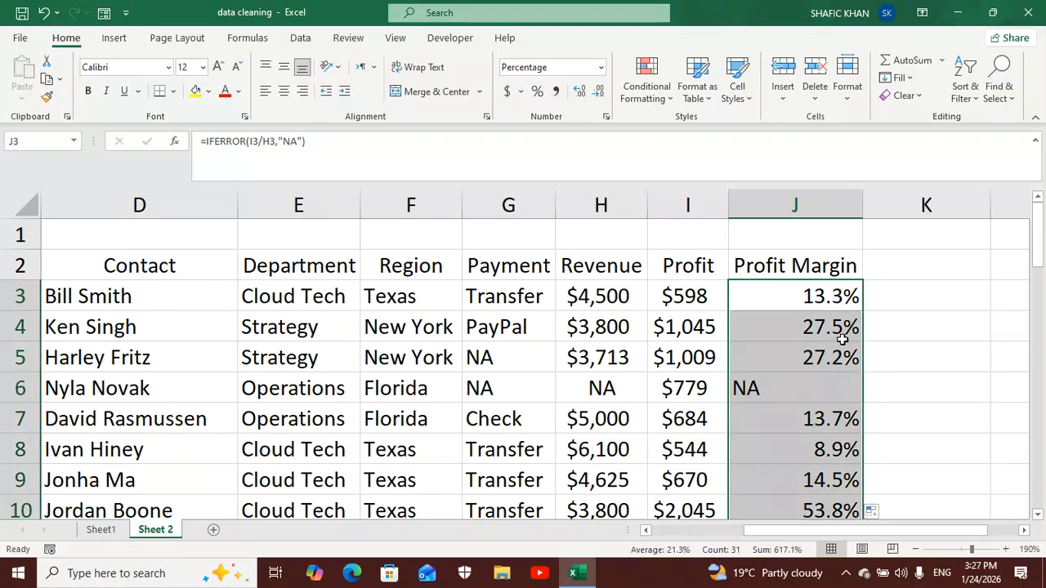
scroll(834, 341, down, 1)
scroll(833, 341, down, 7)
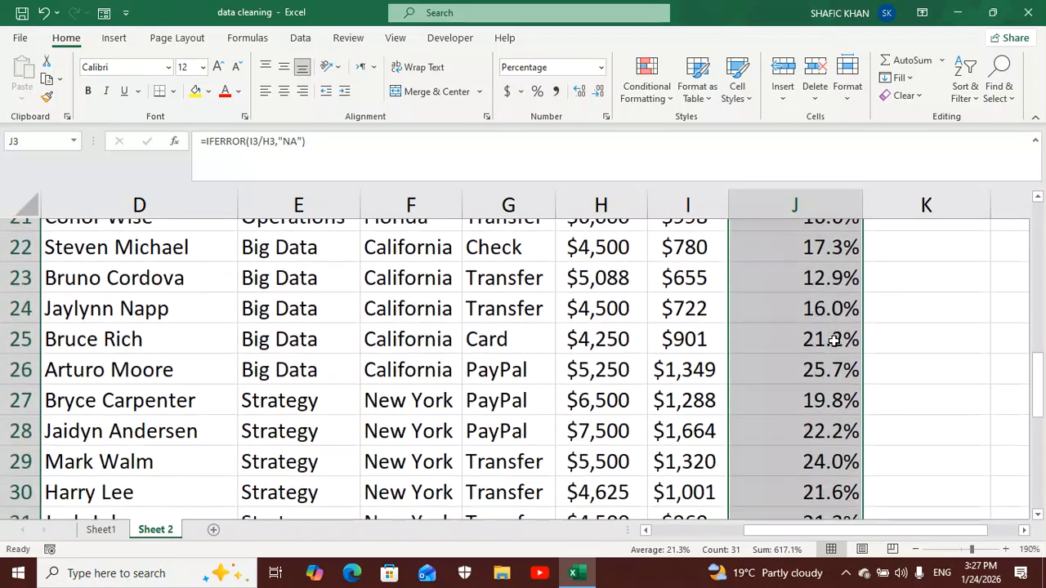
scroll(833, 340, down, 2)
scroll(834, 340, up, 8)
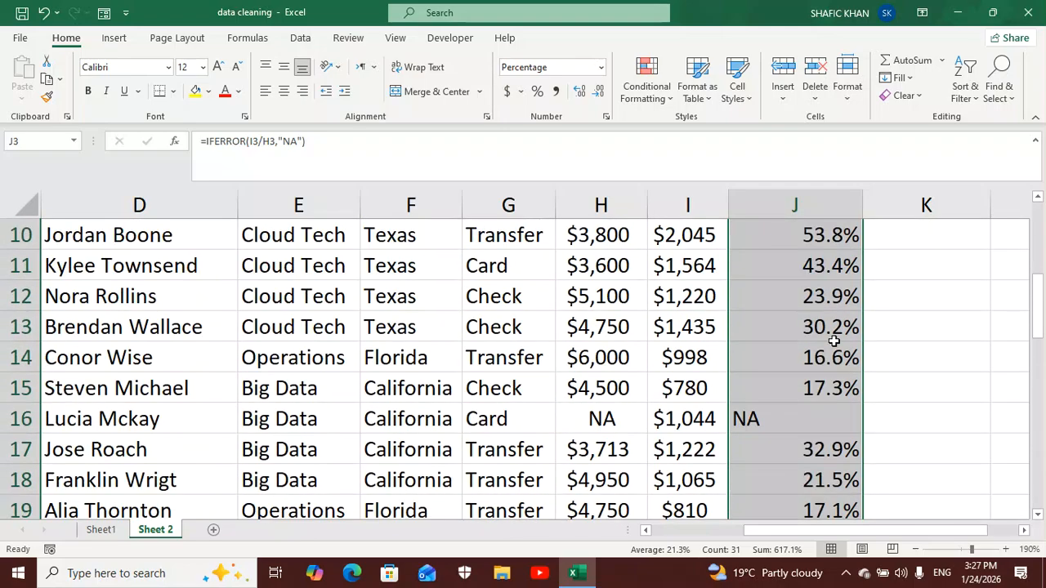
scroll(825, 356, down, 1)
scroll(758, 423, up, 3)
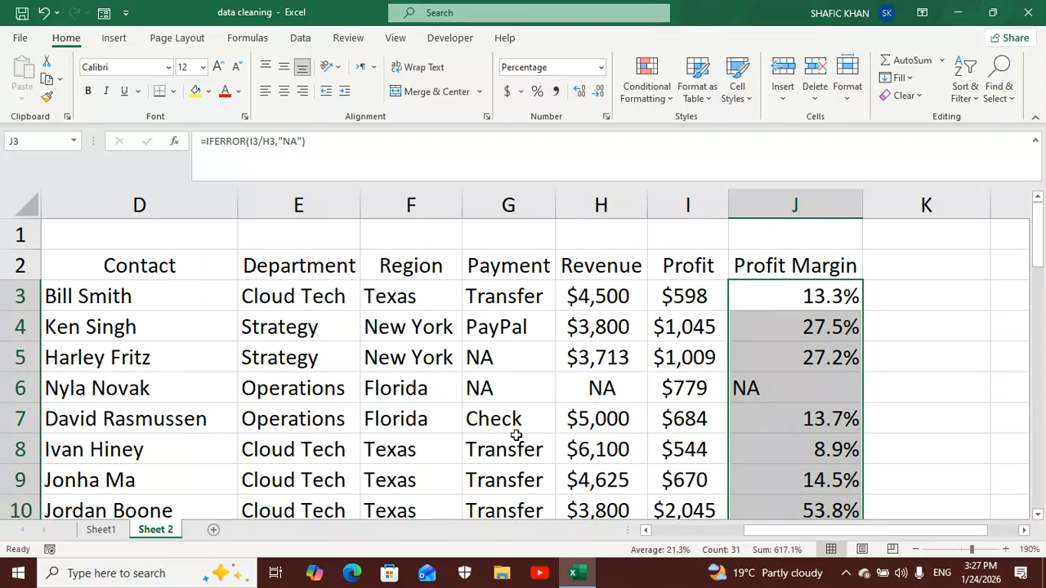
- Make the header row B2:J2 bold and give it a blue theme fill
drag(783, 535, 693, 543)
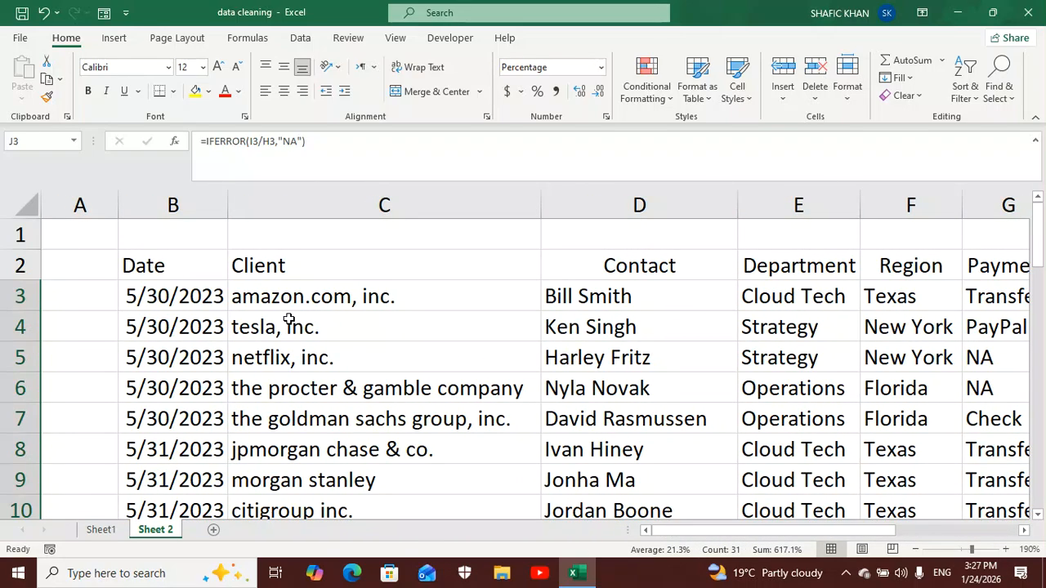
click(215, 266)
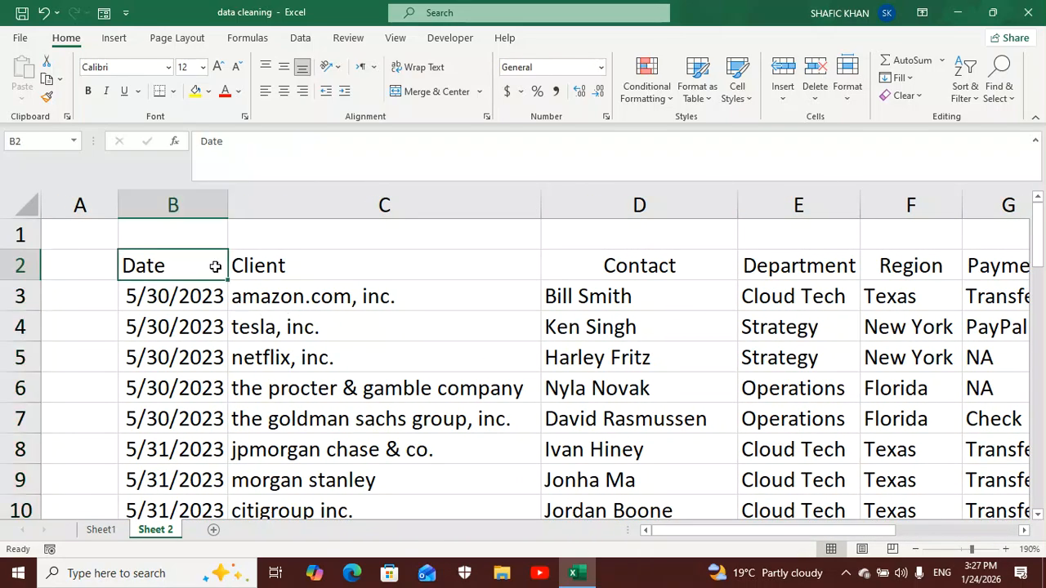
key(ctrl+shift+Right)
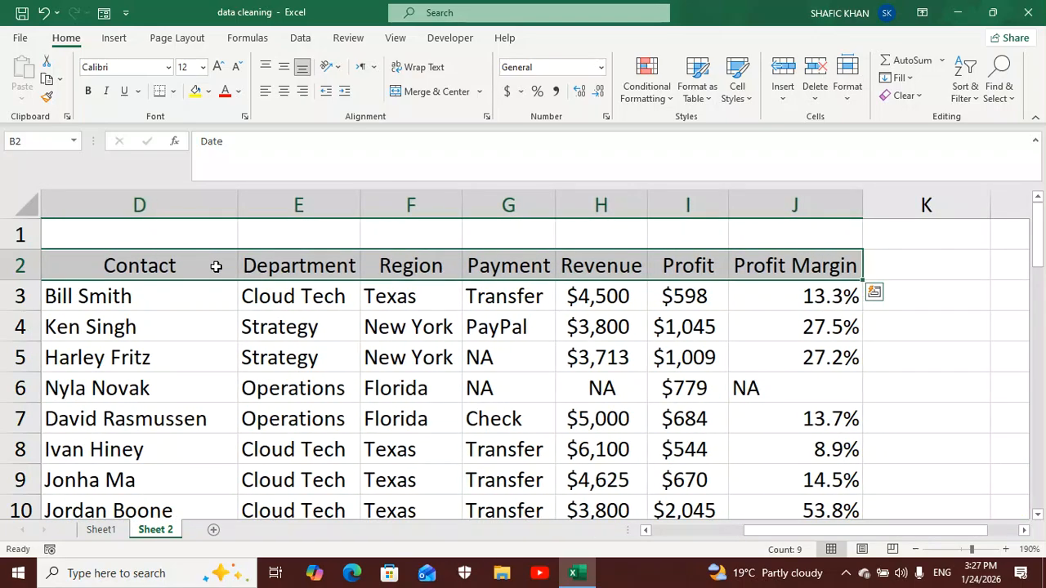
click(87, 90)
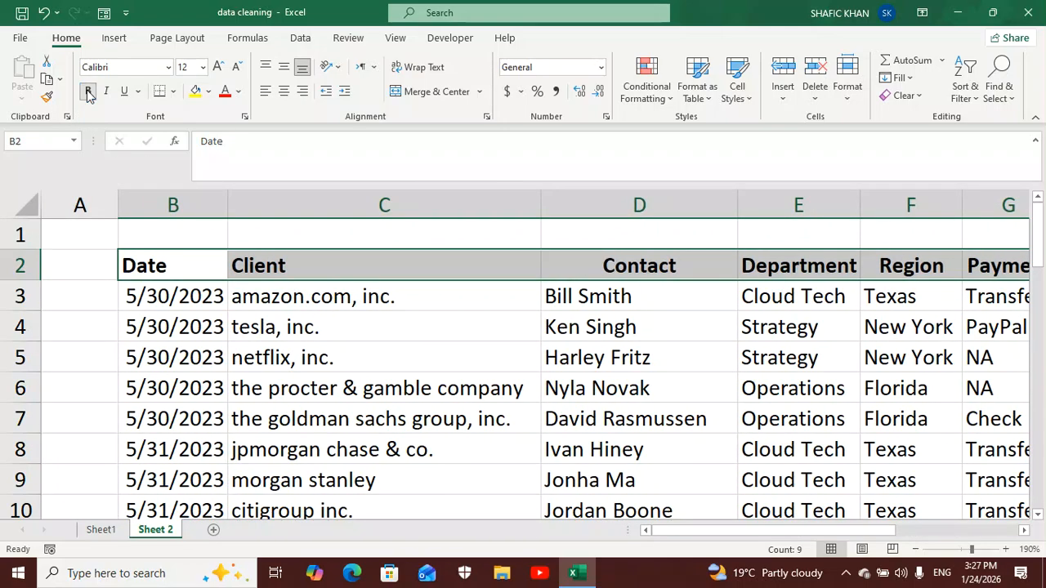
click(209, 94)
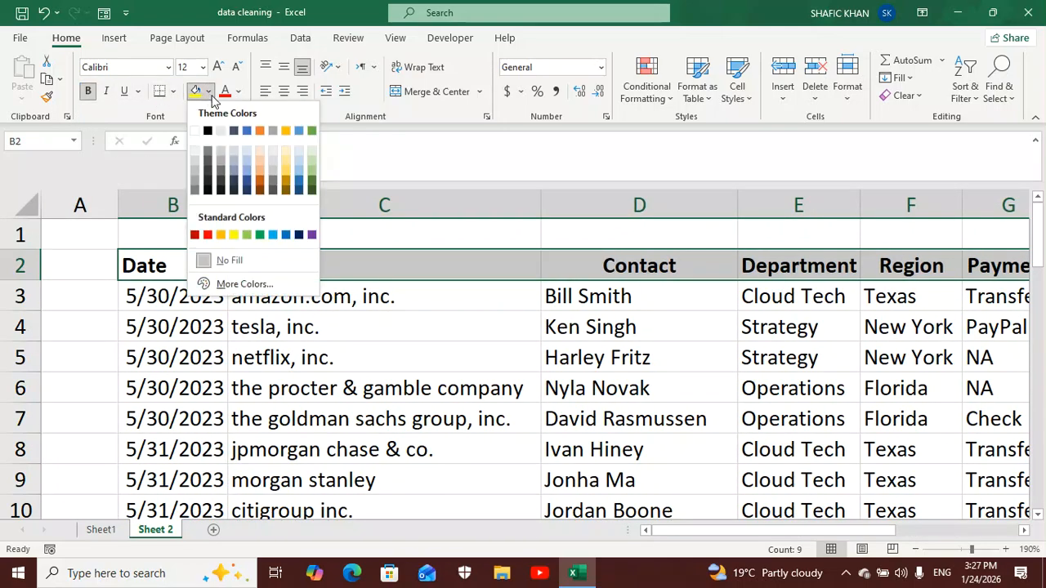
click(248, 131)
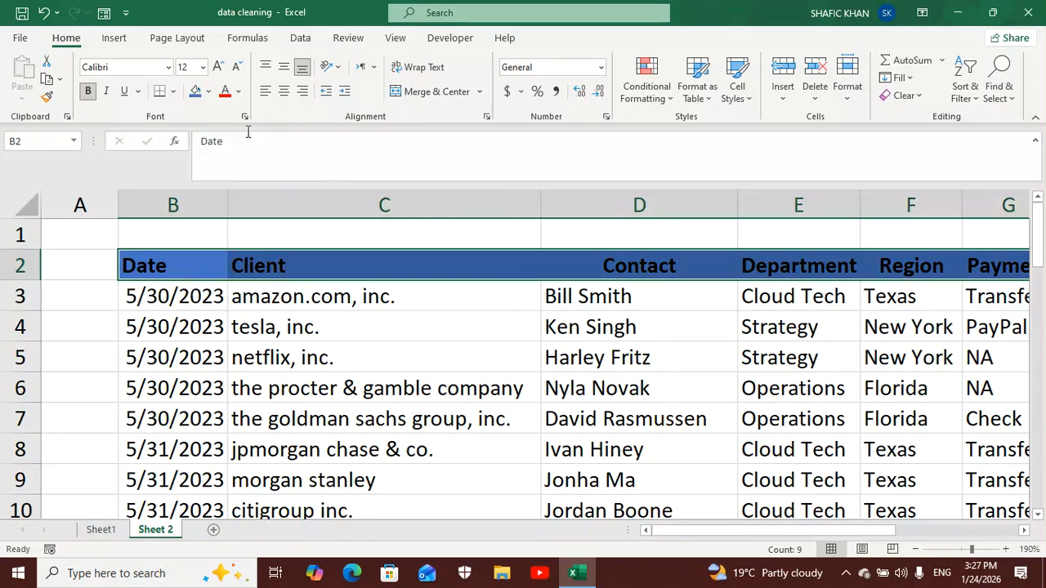
- Format the header row text as white Times New Roman at size 14
click(238, 91)
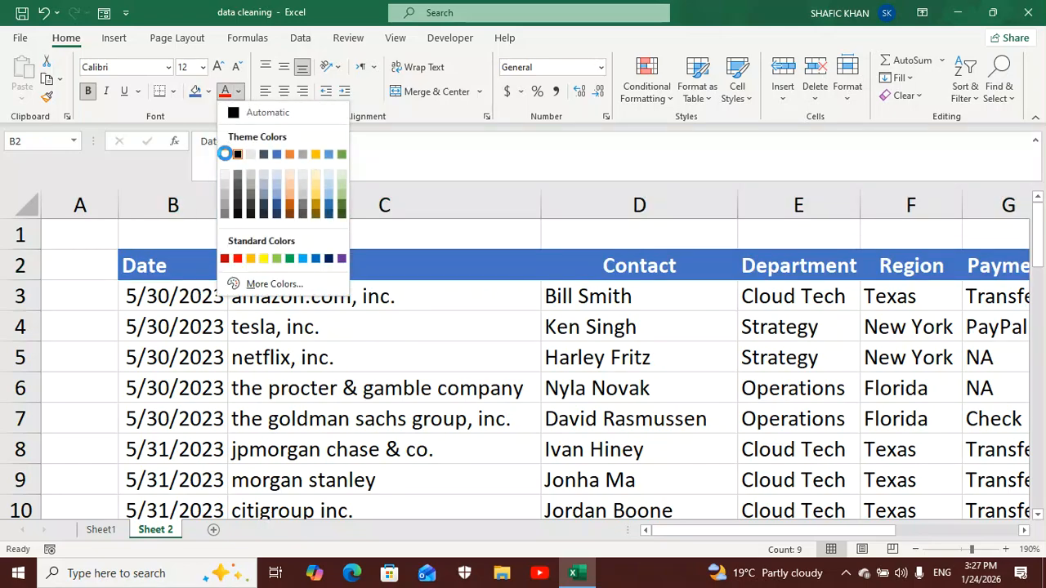
click(225, 155)
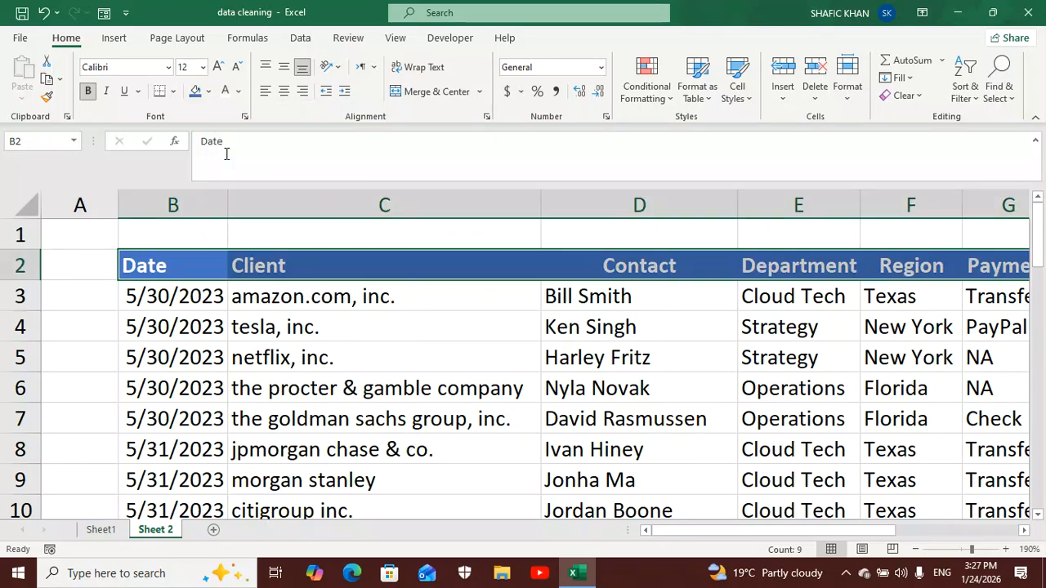
click(169, 69)
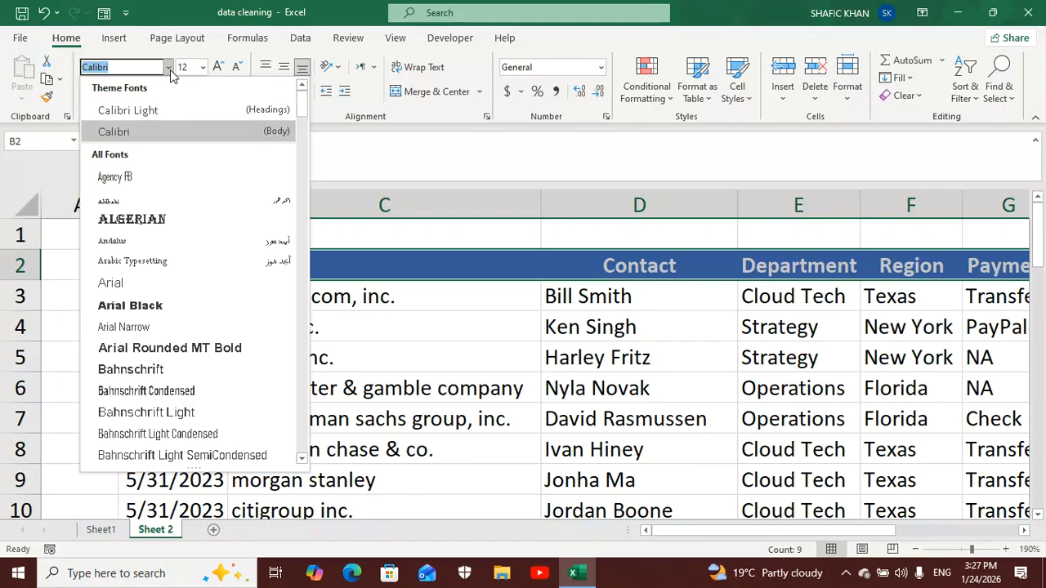
text(Ti)
key(Return)
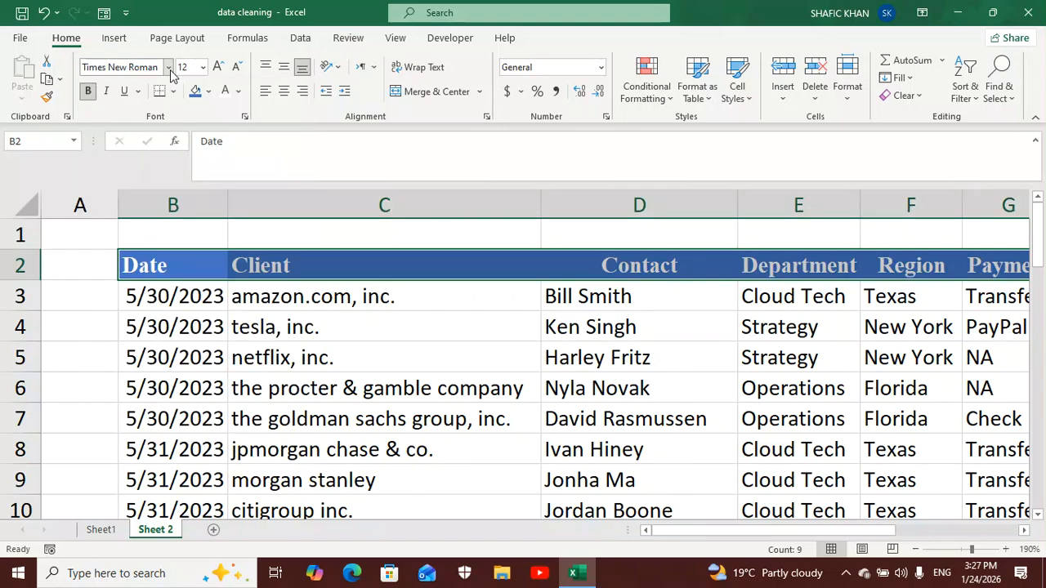
click(218, 66)
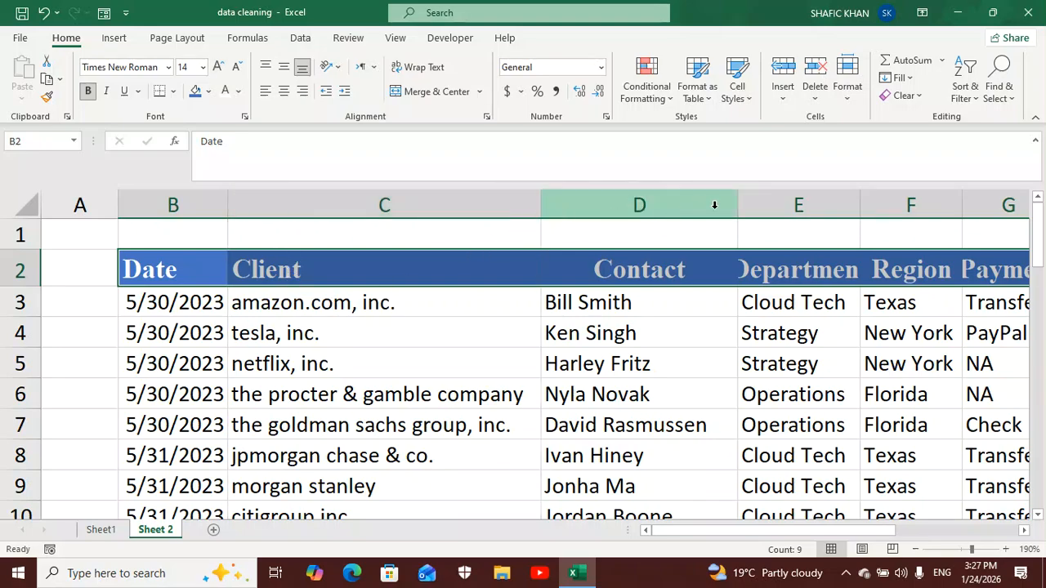
- AutoFit the columns from Department (E) through Profit Margin (J) so each header fits its column width
click(512, 338)
ctrl+scroll(512, 337, down, 3)
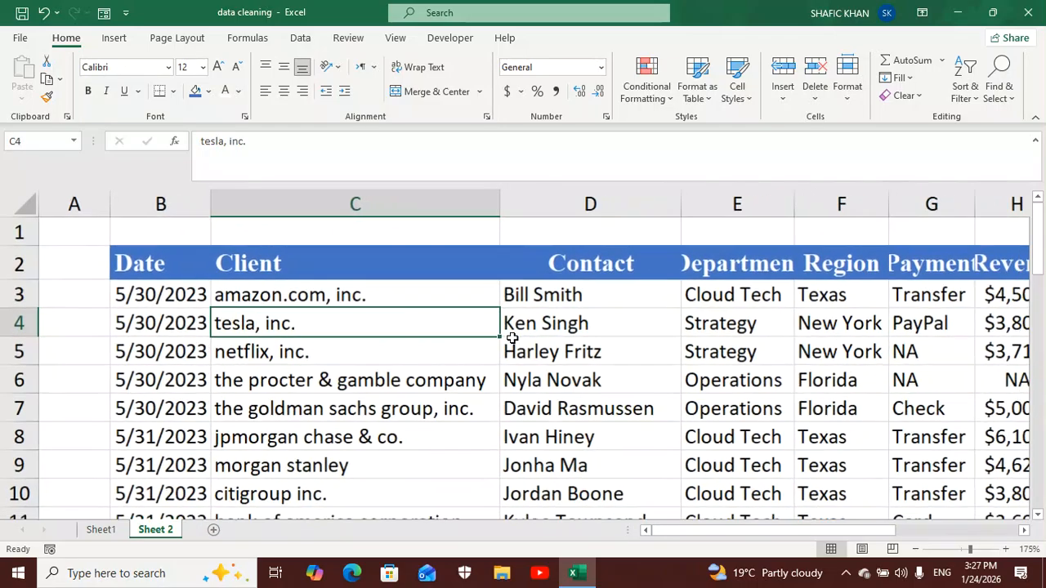
ctrl+scroll(512, 337, down, 2)
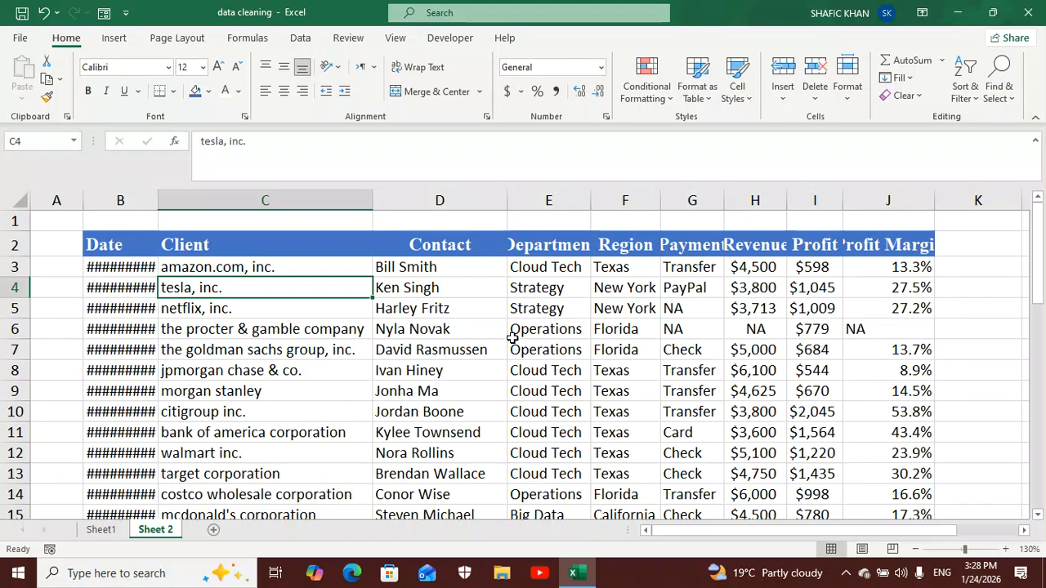
double_click(447, 204)
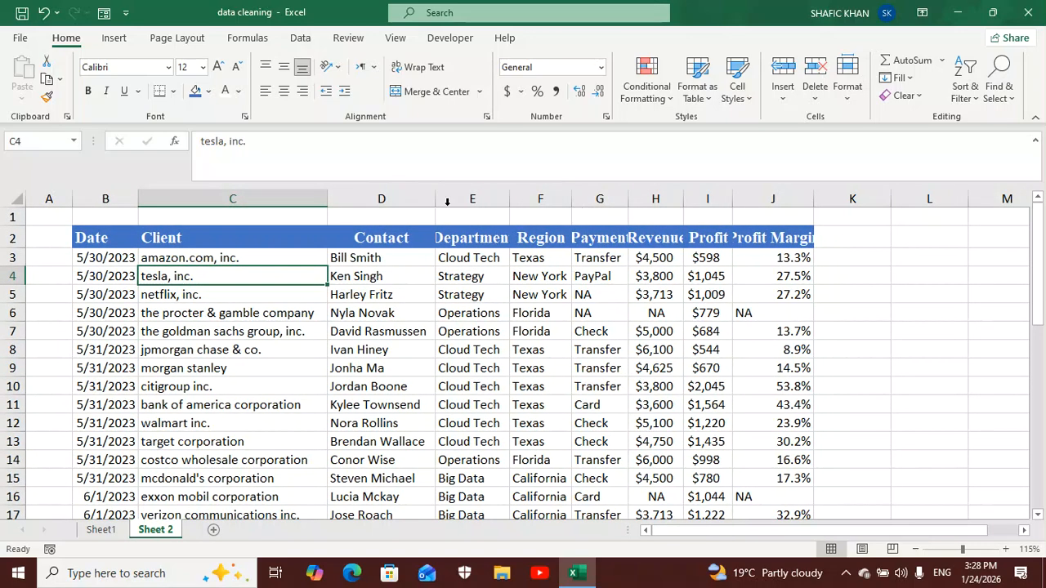
double_click(509, 199)
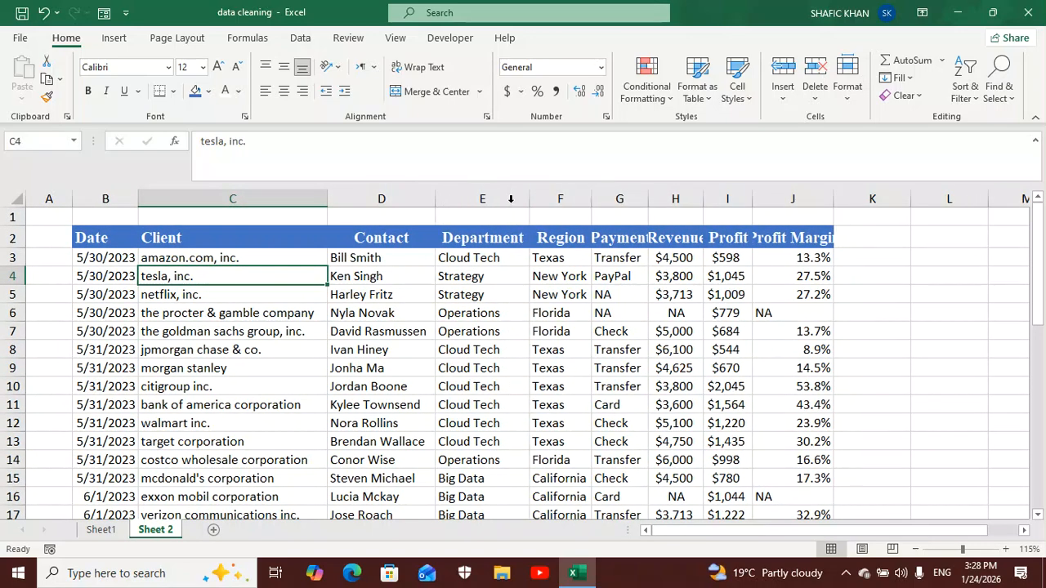
double_click(591, 202)
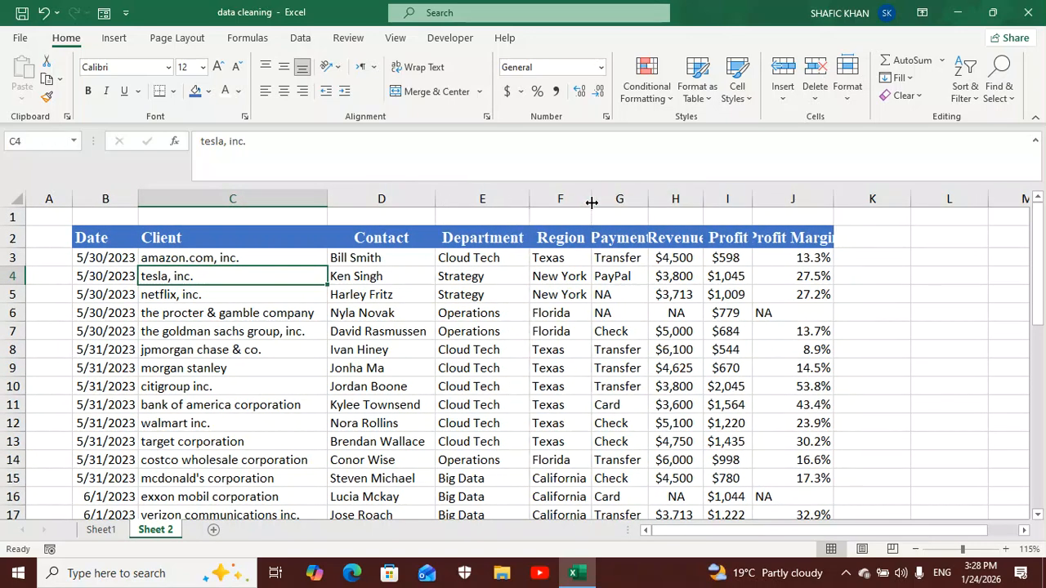
double_click(649, 203)
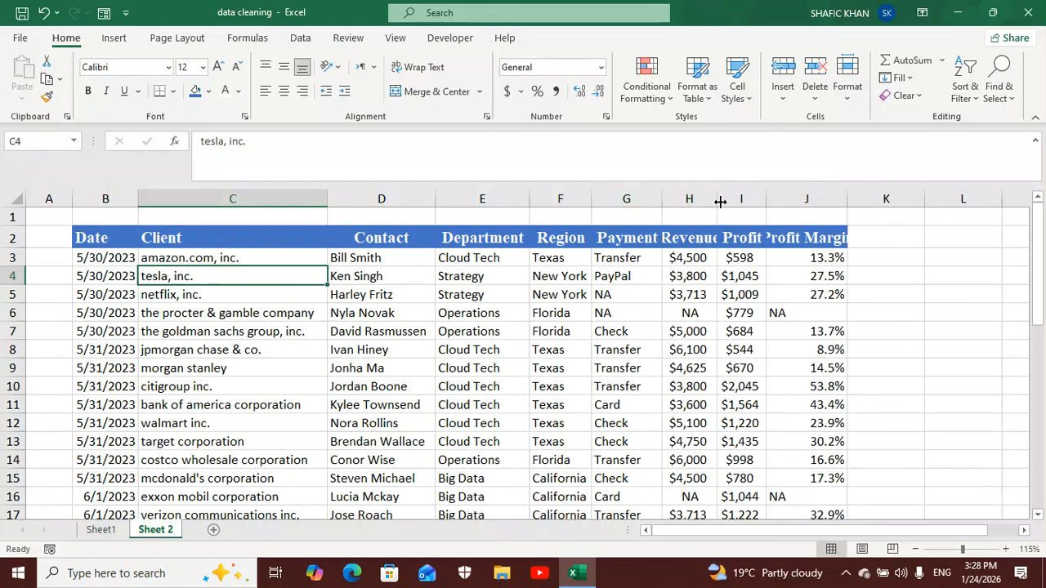
double_click(713, 203)
double_click(779, 205)
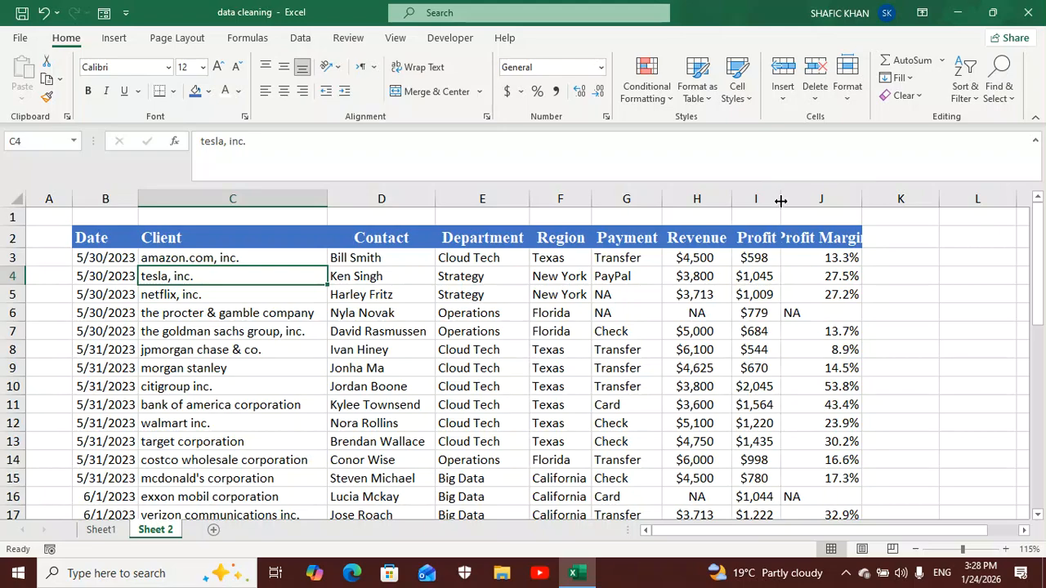
double_click(862, 200)
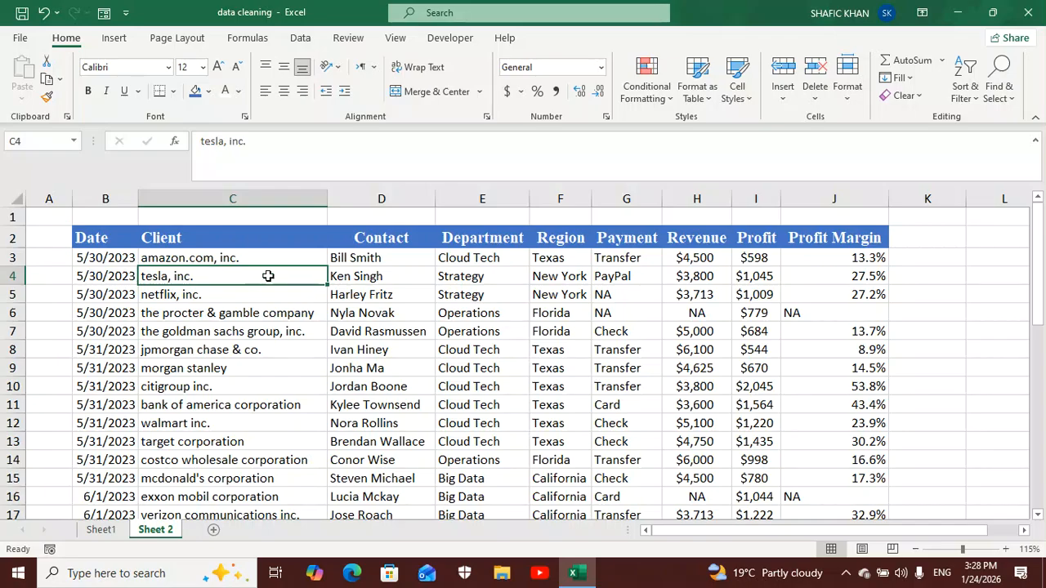
- Turn off the gridlines on Sheet 2 and look over the table without them
ctrl+scroll(268, 276, down, 2)
ctrl+scroll(268, 276, up, 4)
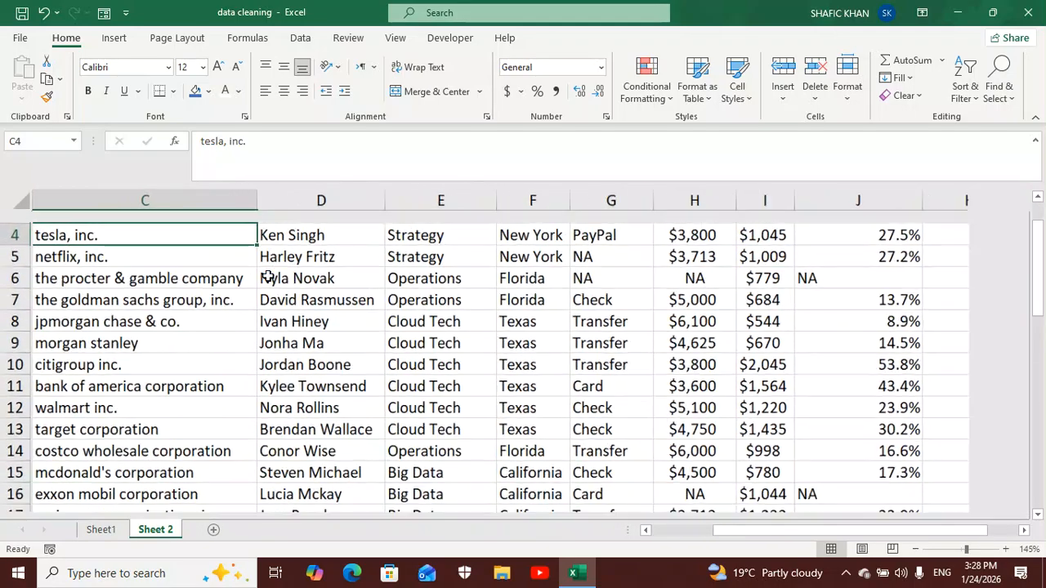
drag(716, 532, 686, 536)
scroll(576, 408, up, 1)
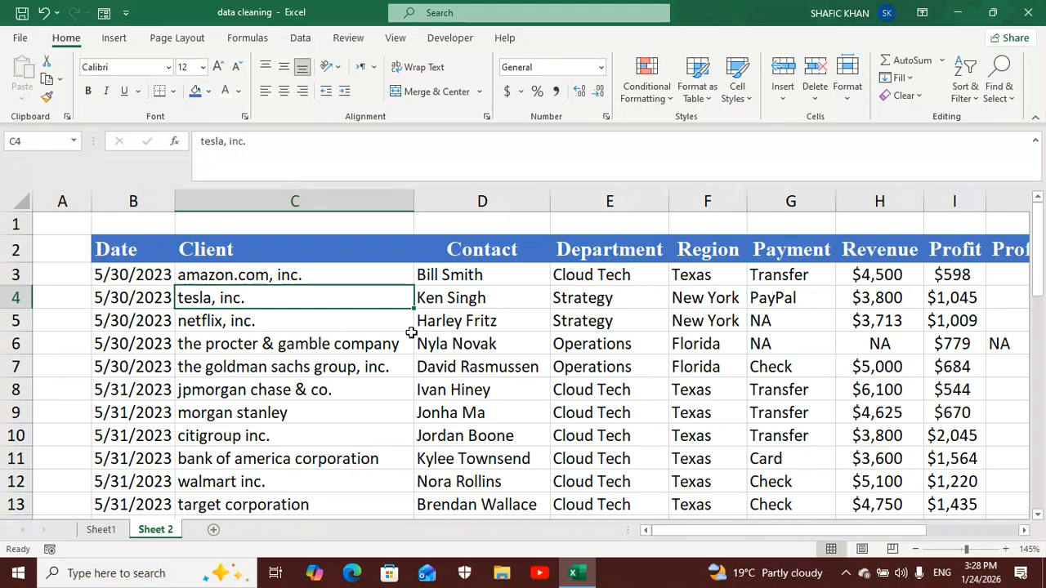
click(397, 38)
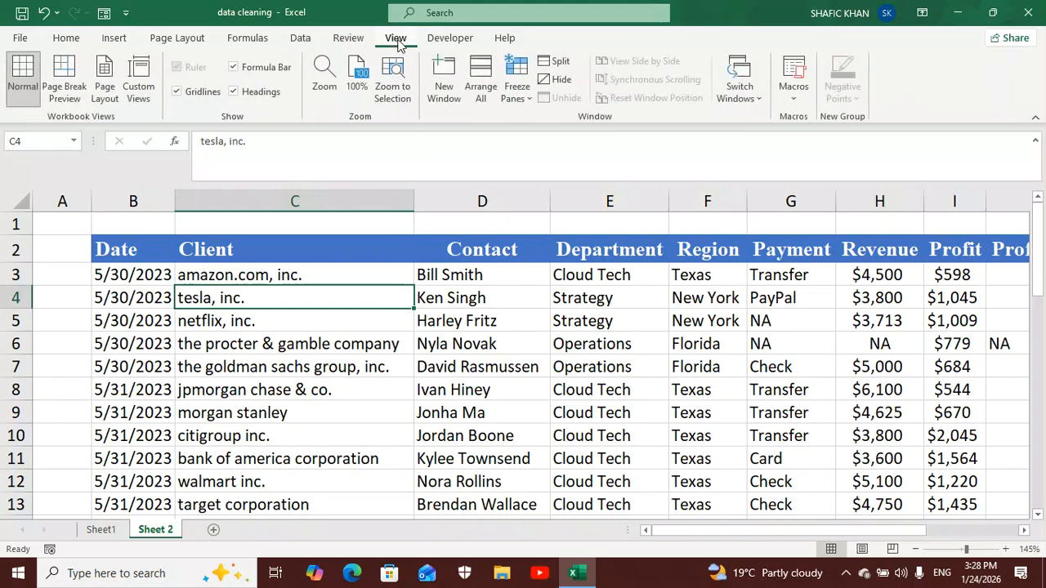
click(194, 94)
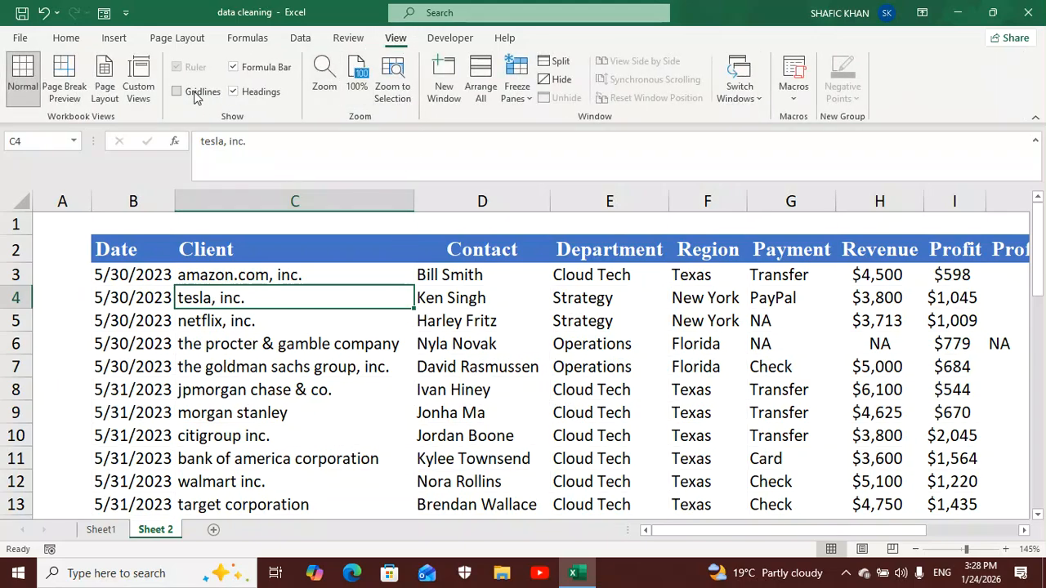
click(480, 365)
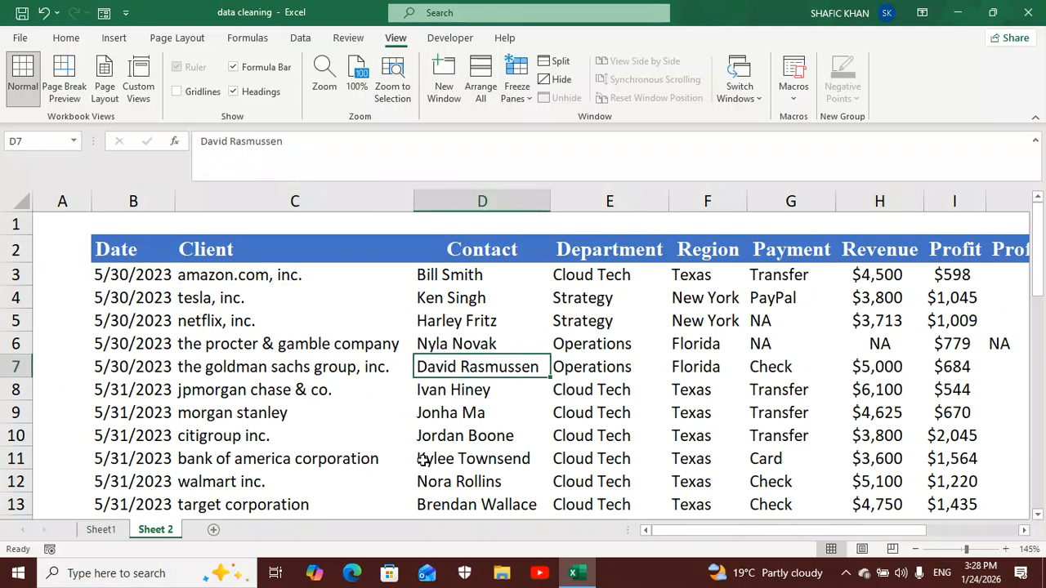
mouse_move(780, 531)
mouse_down()
mouse_move(852, 535)
mouse_move(771, 532)
mouse_up()
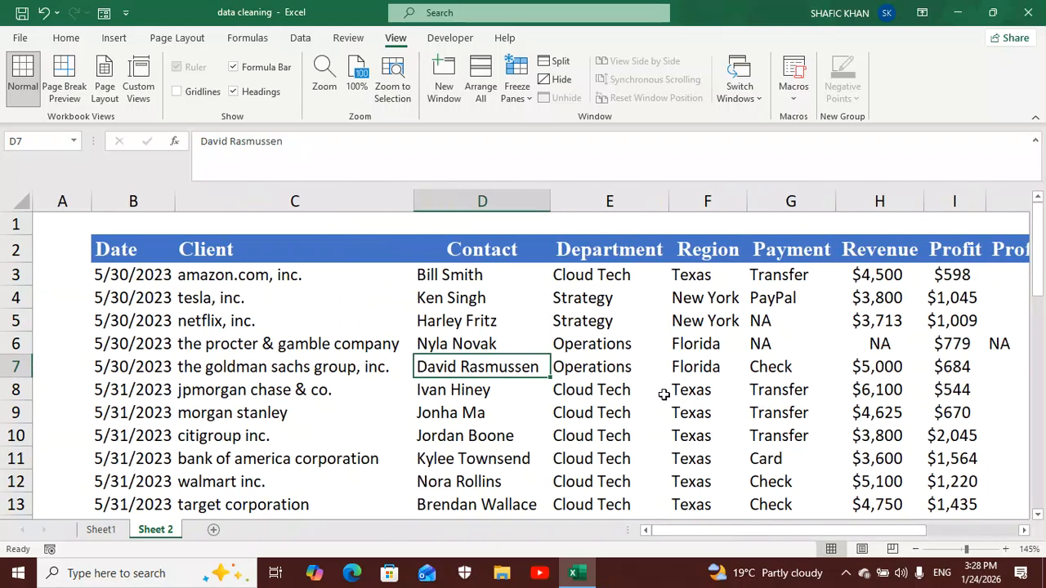